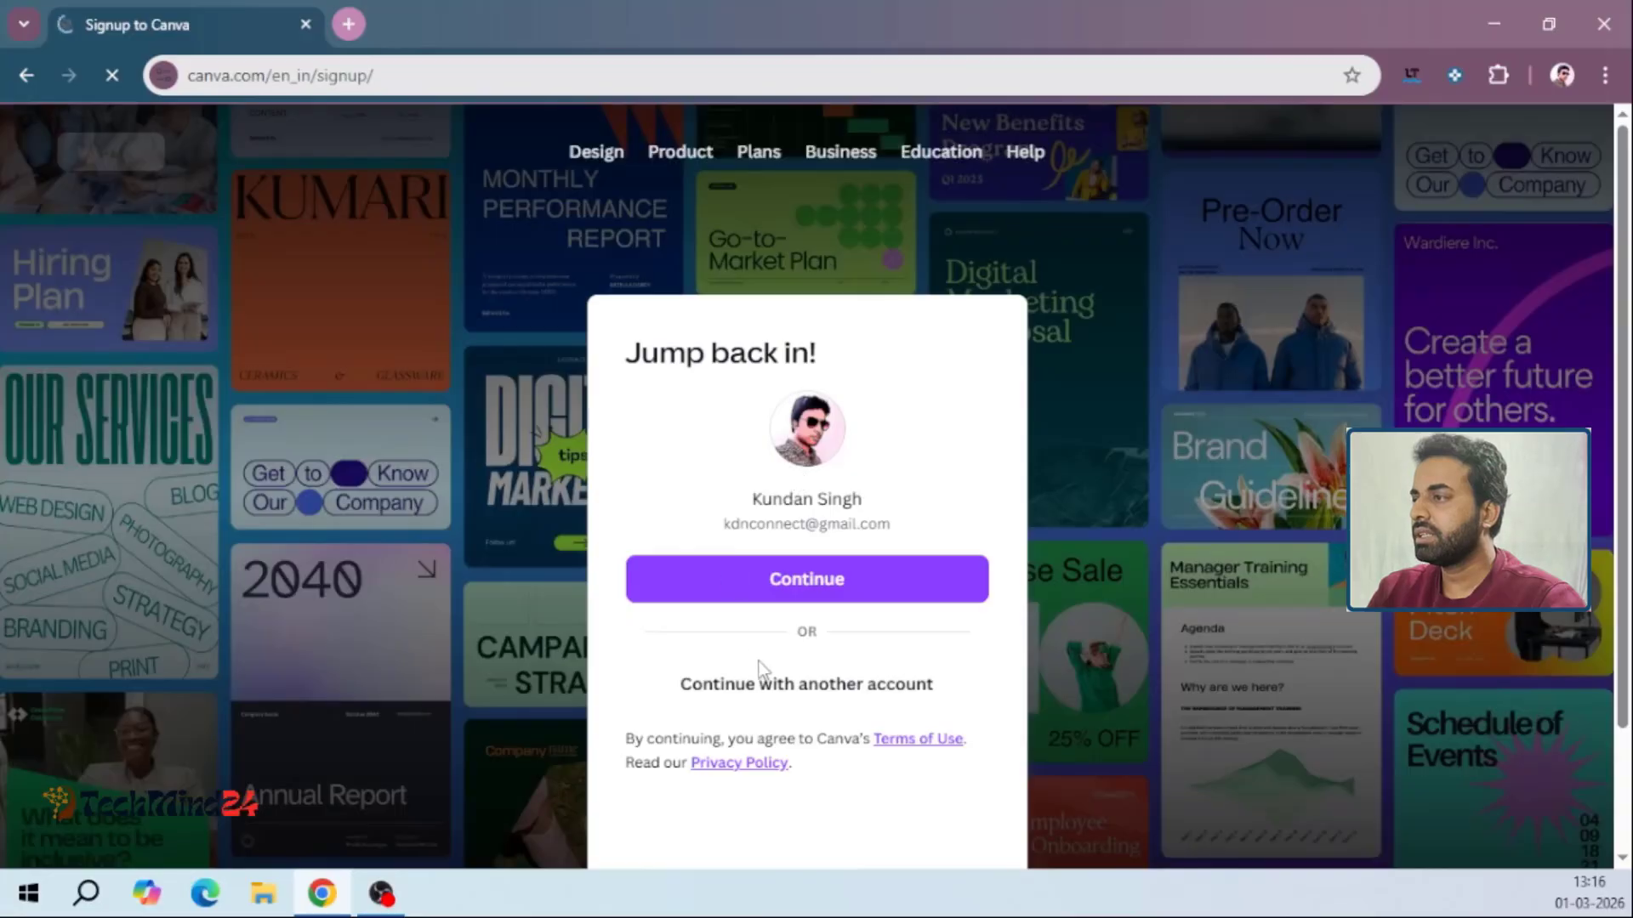
Sign in to Canva through Google with the second listed account and allow access to its profile details
{"action": "left_click", "coordinate": [773, 696]}
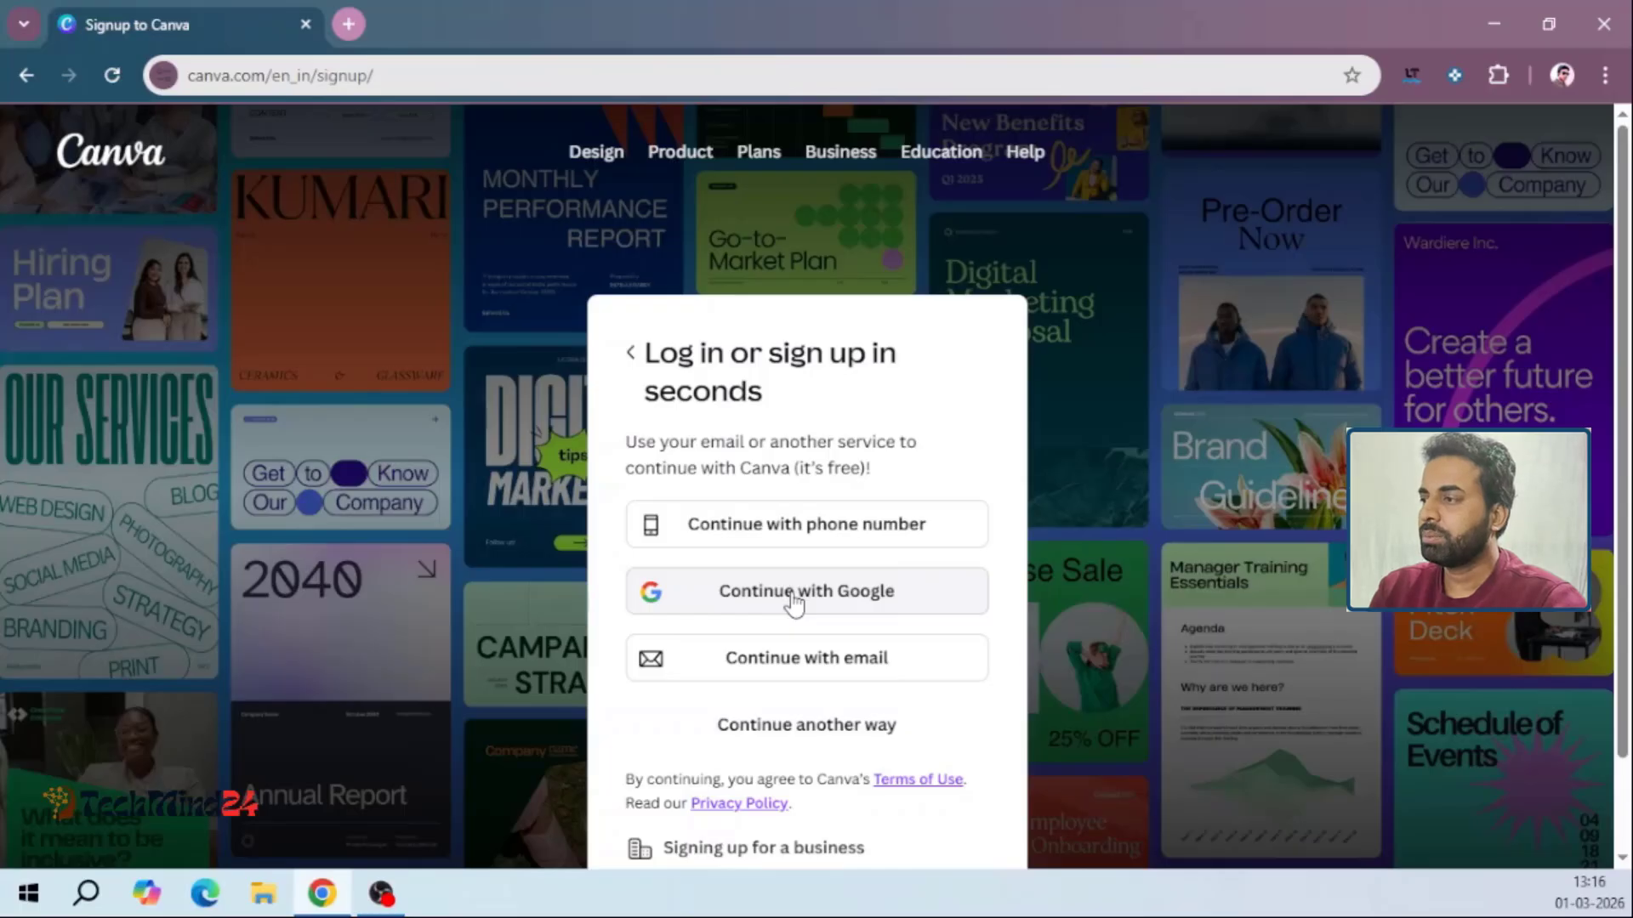
{"action": "left_click", "coordinate": [781, 725]}
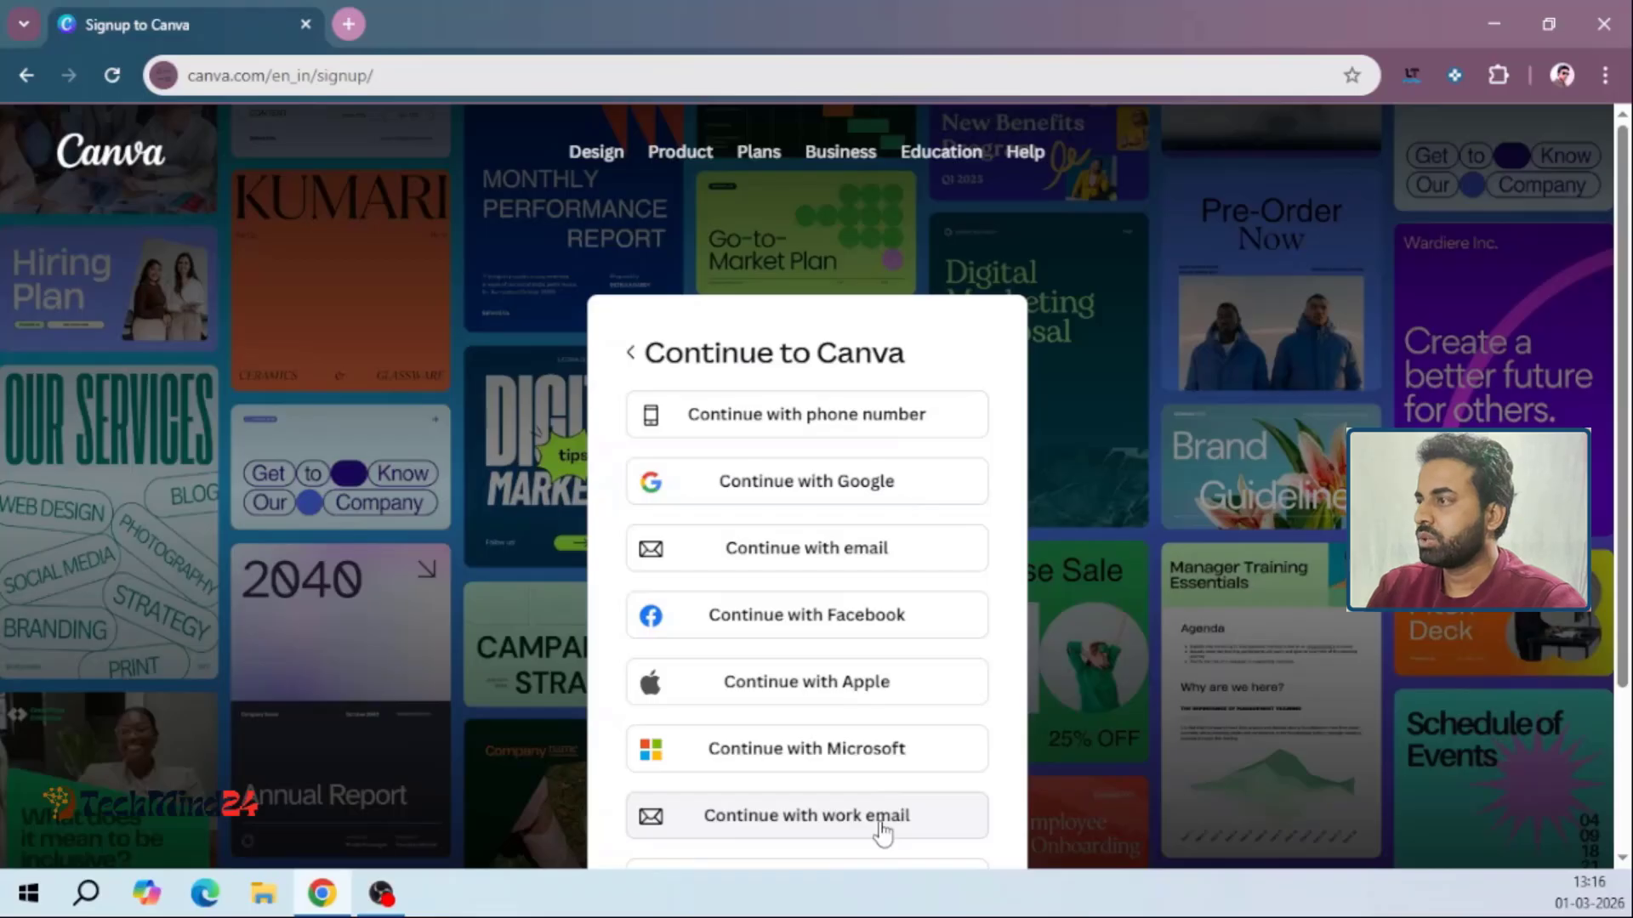
{"action": "left_click", "coordinate": [777, 492]}
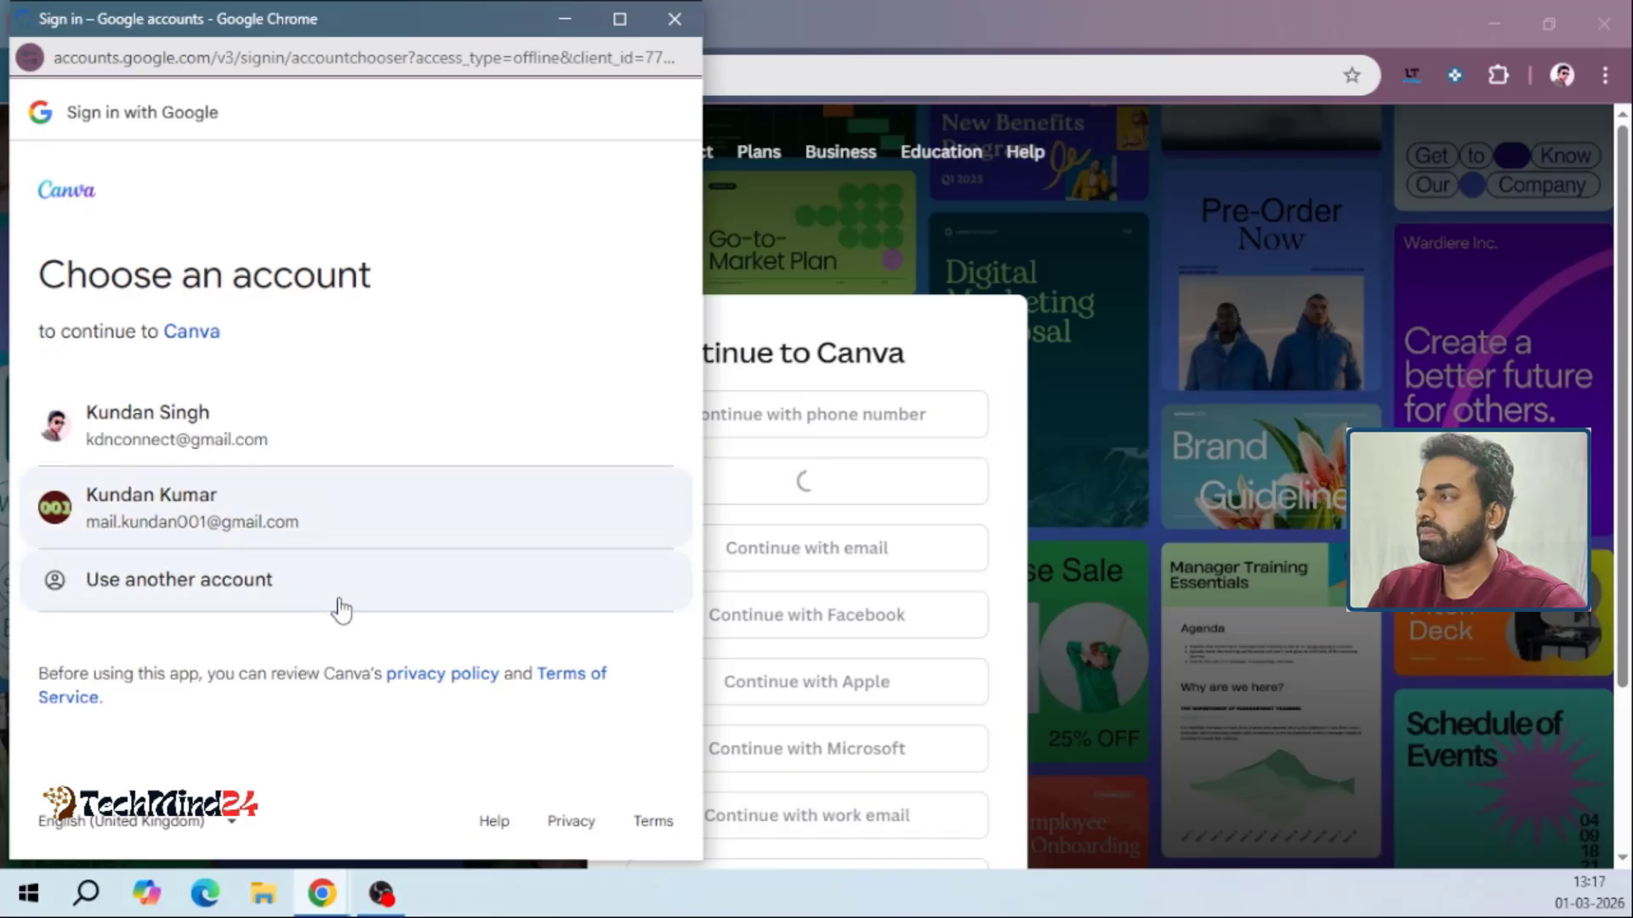
{"action": "left_click", "coordinate": [343, 600]}
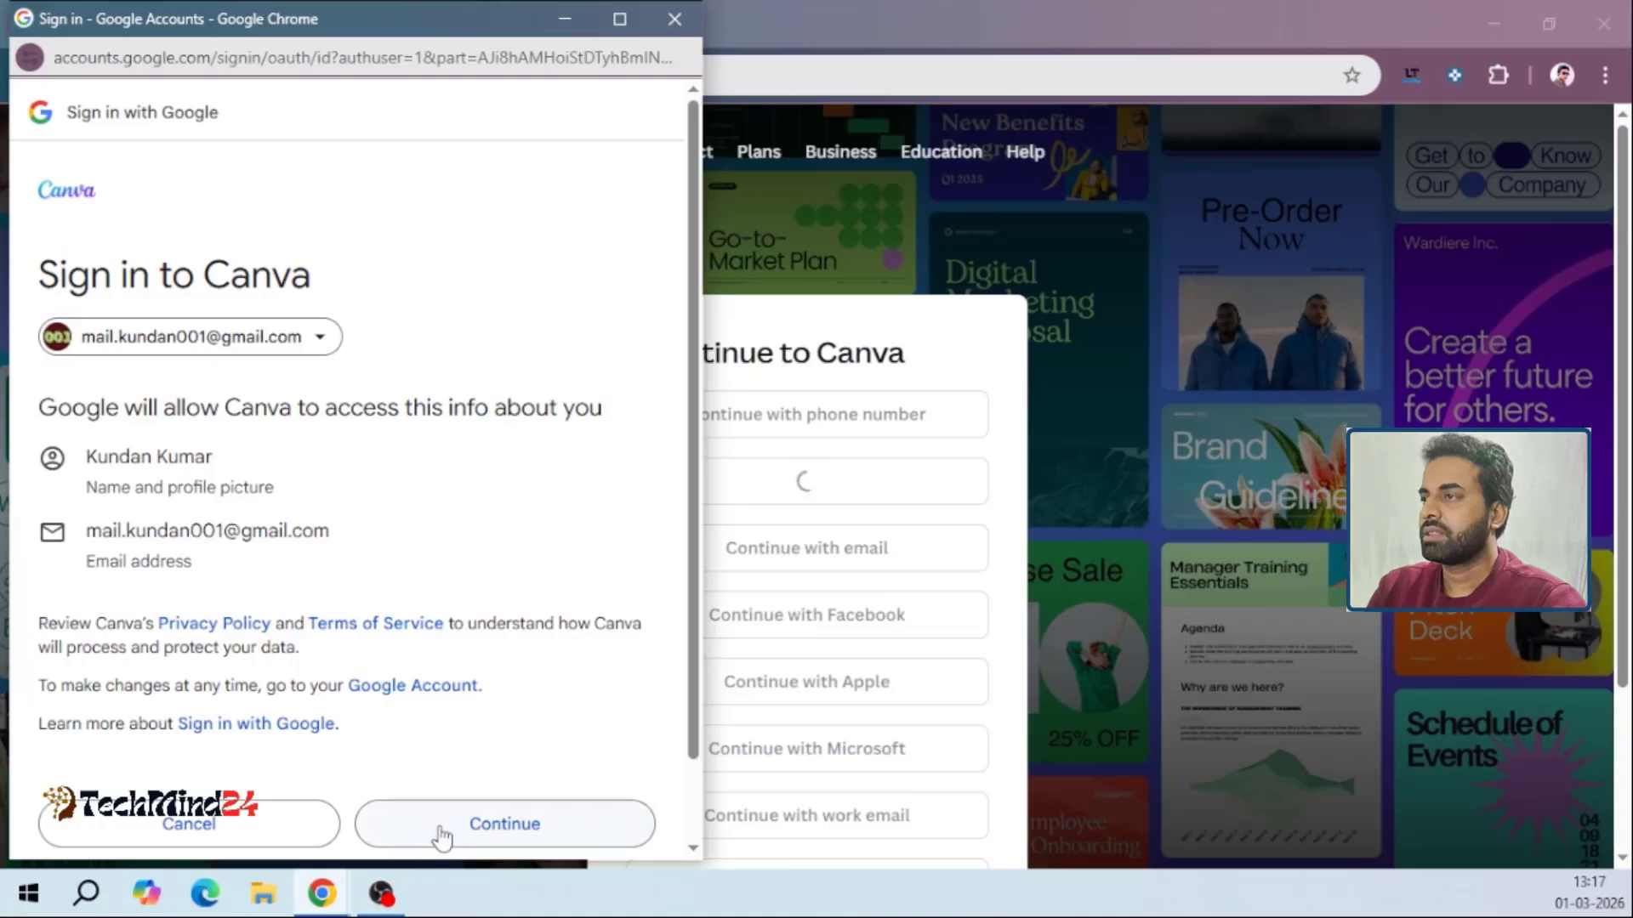
{"action": "left_click", "coordinate": [442, 836]}
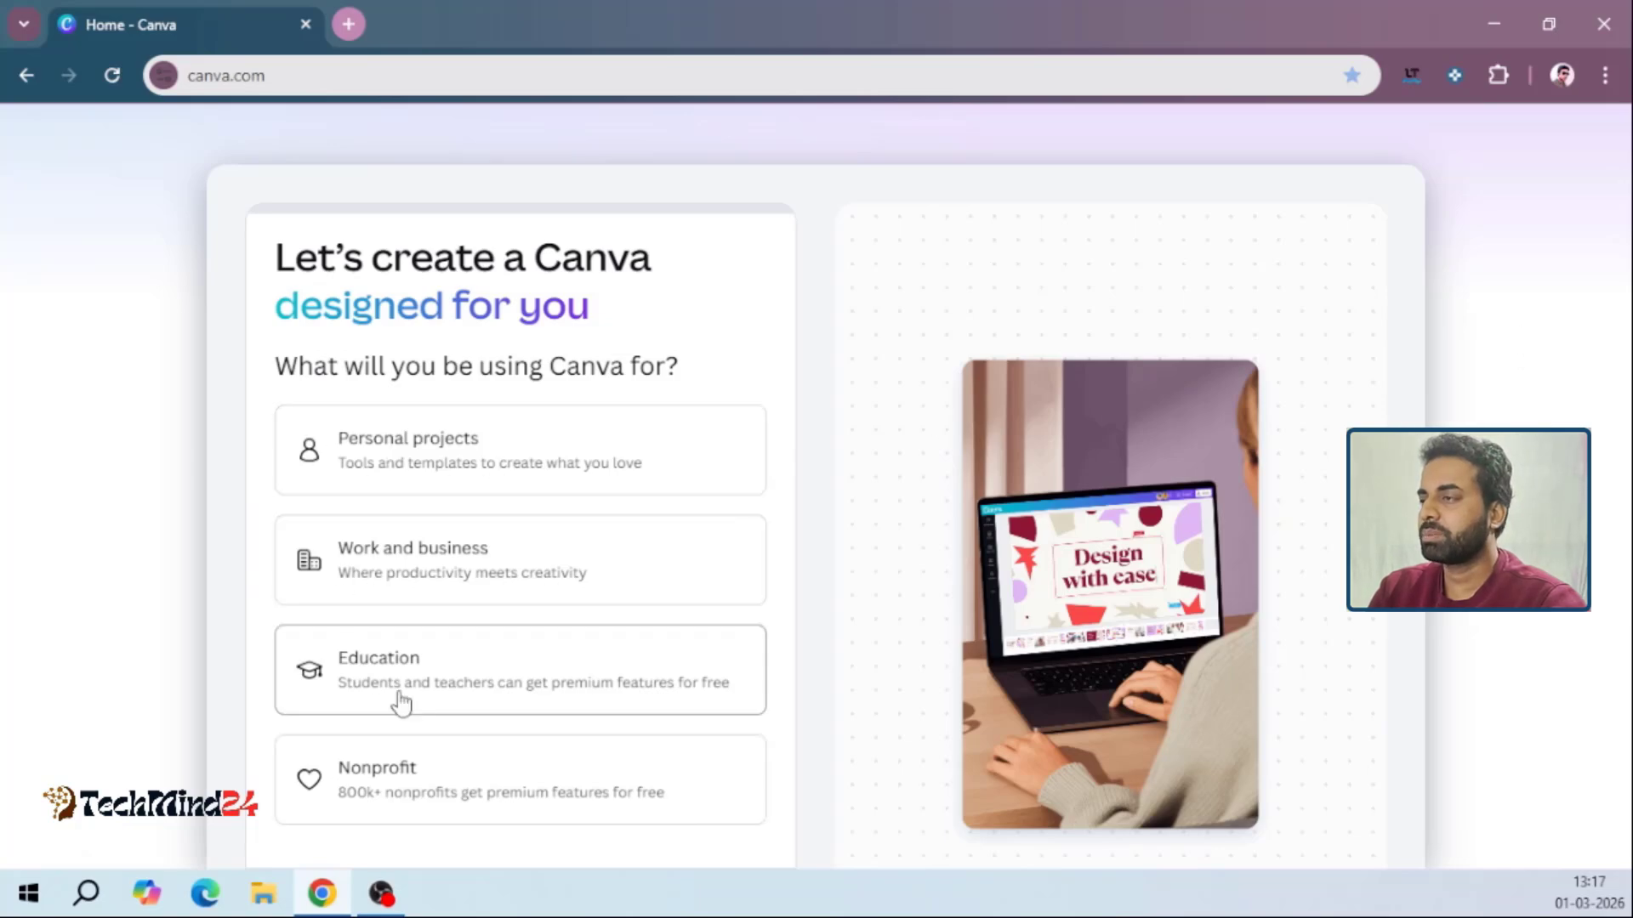
Choose Personal projects as the use for Canva and accept the AI content setting
{"action": "left_click", "coordinate": [402, 467]}
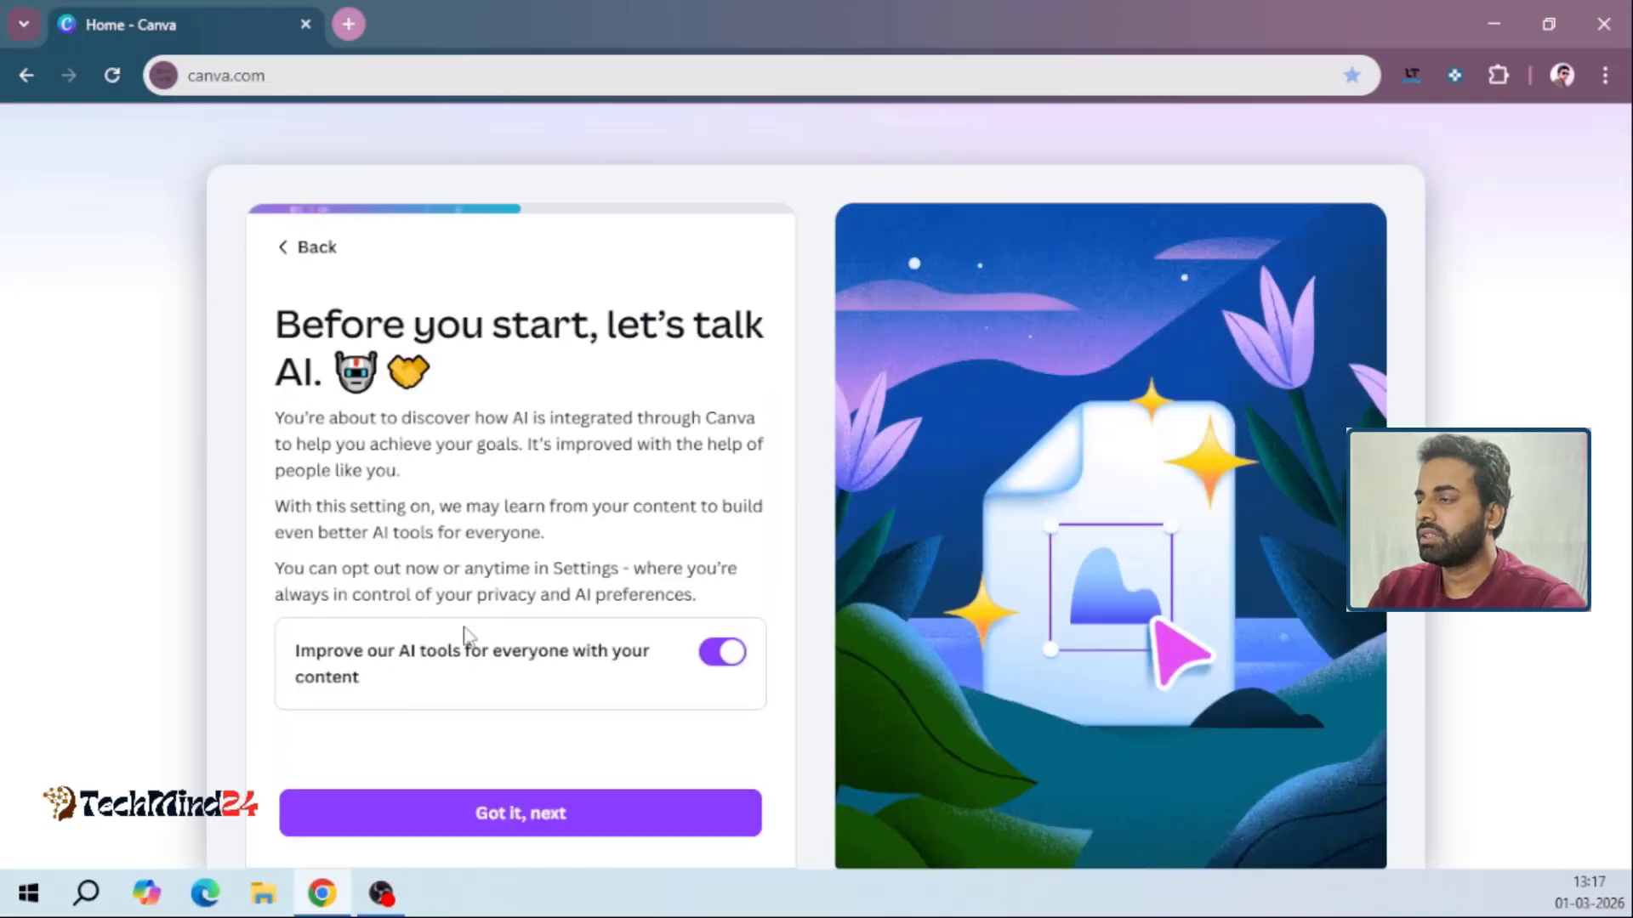
{"action": "left_click", "coordinate": [497, 821]}
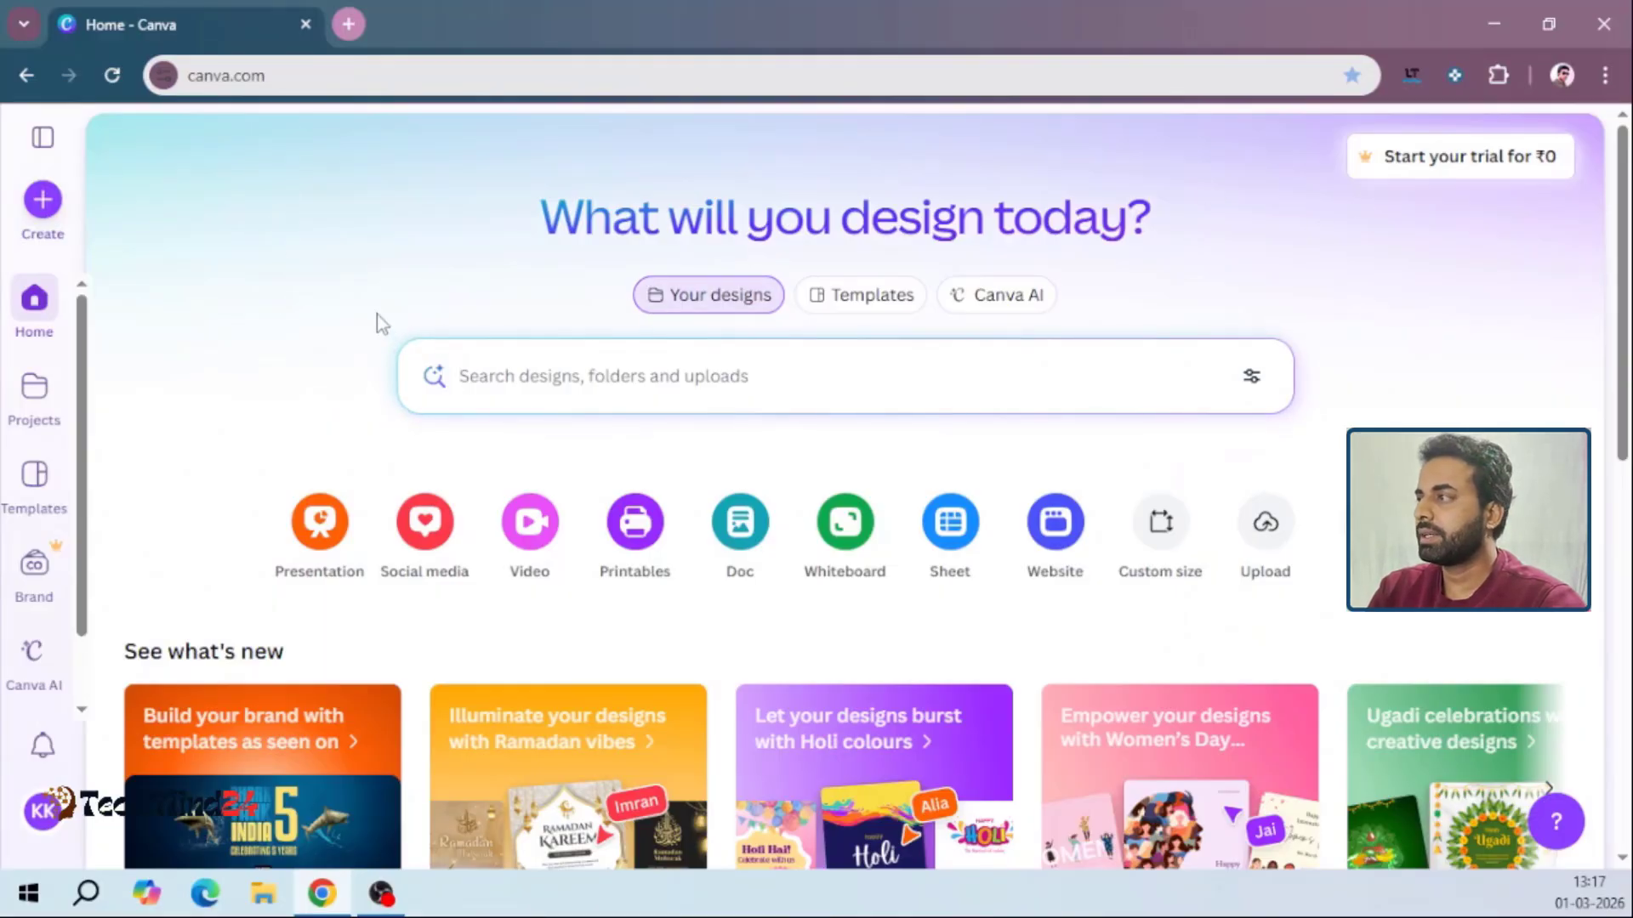
Open the options for creating a design and look at the width and height fields for a custom size
{"action": "left_click_drag", "start_coordinate": [1620, 273], "coordinate": [1598, 168]}
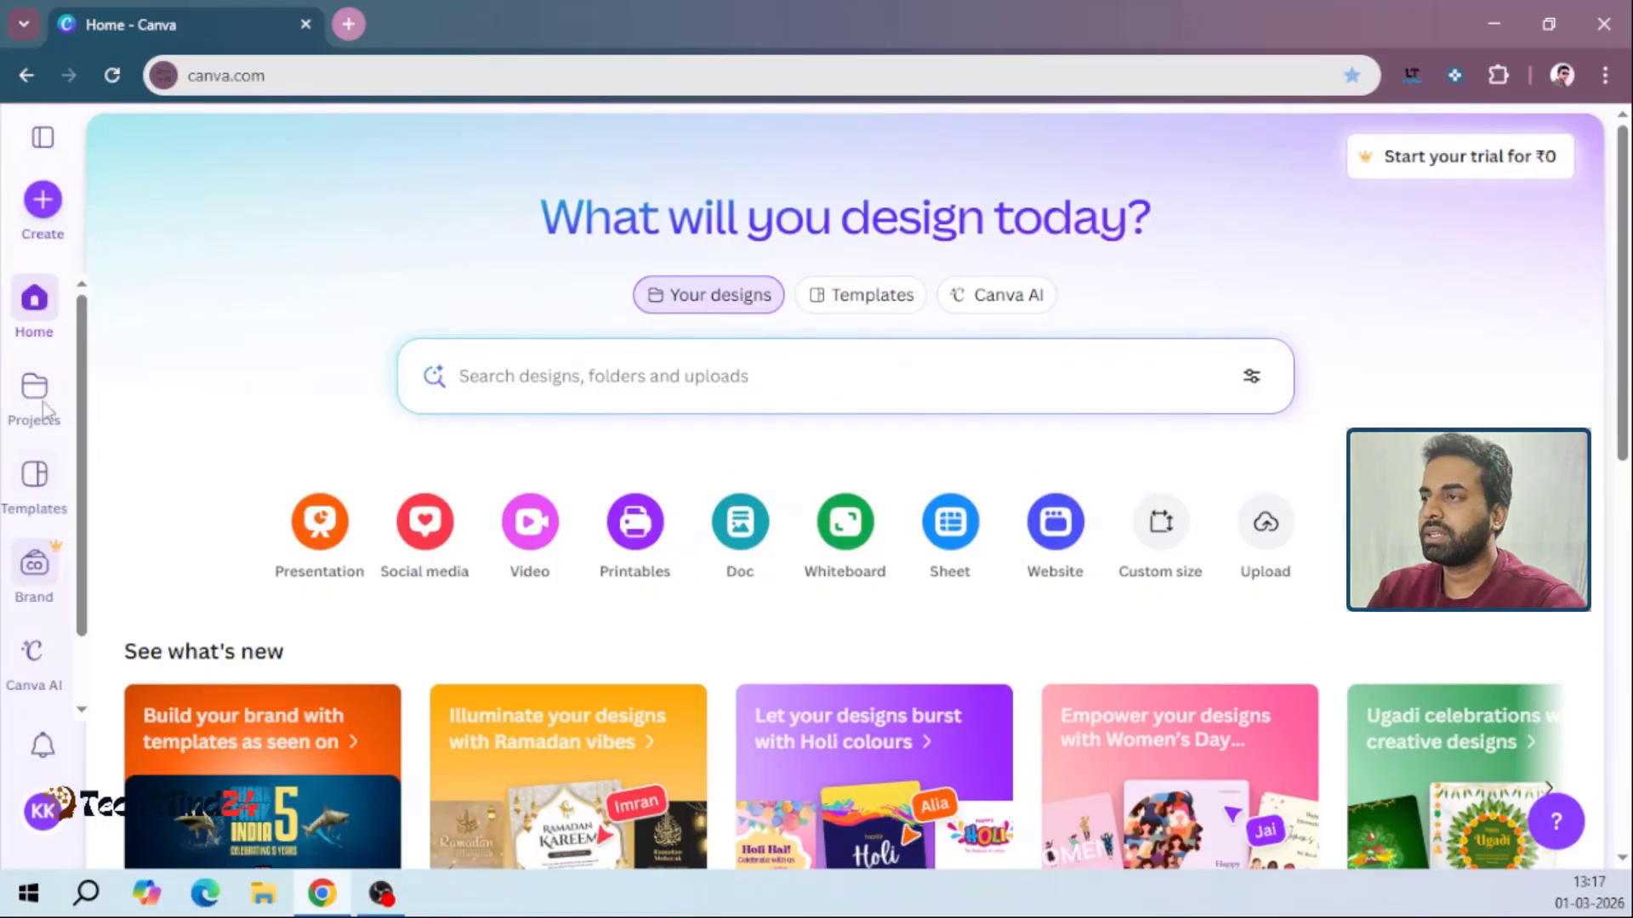
{"action": "left_click", "coordinate": [43, 211]}
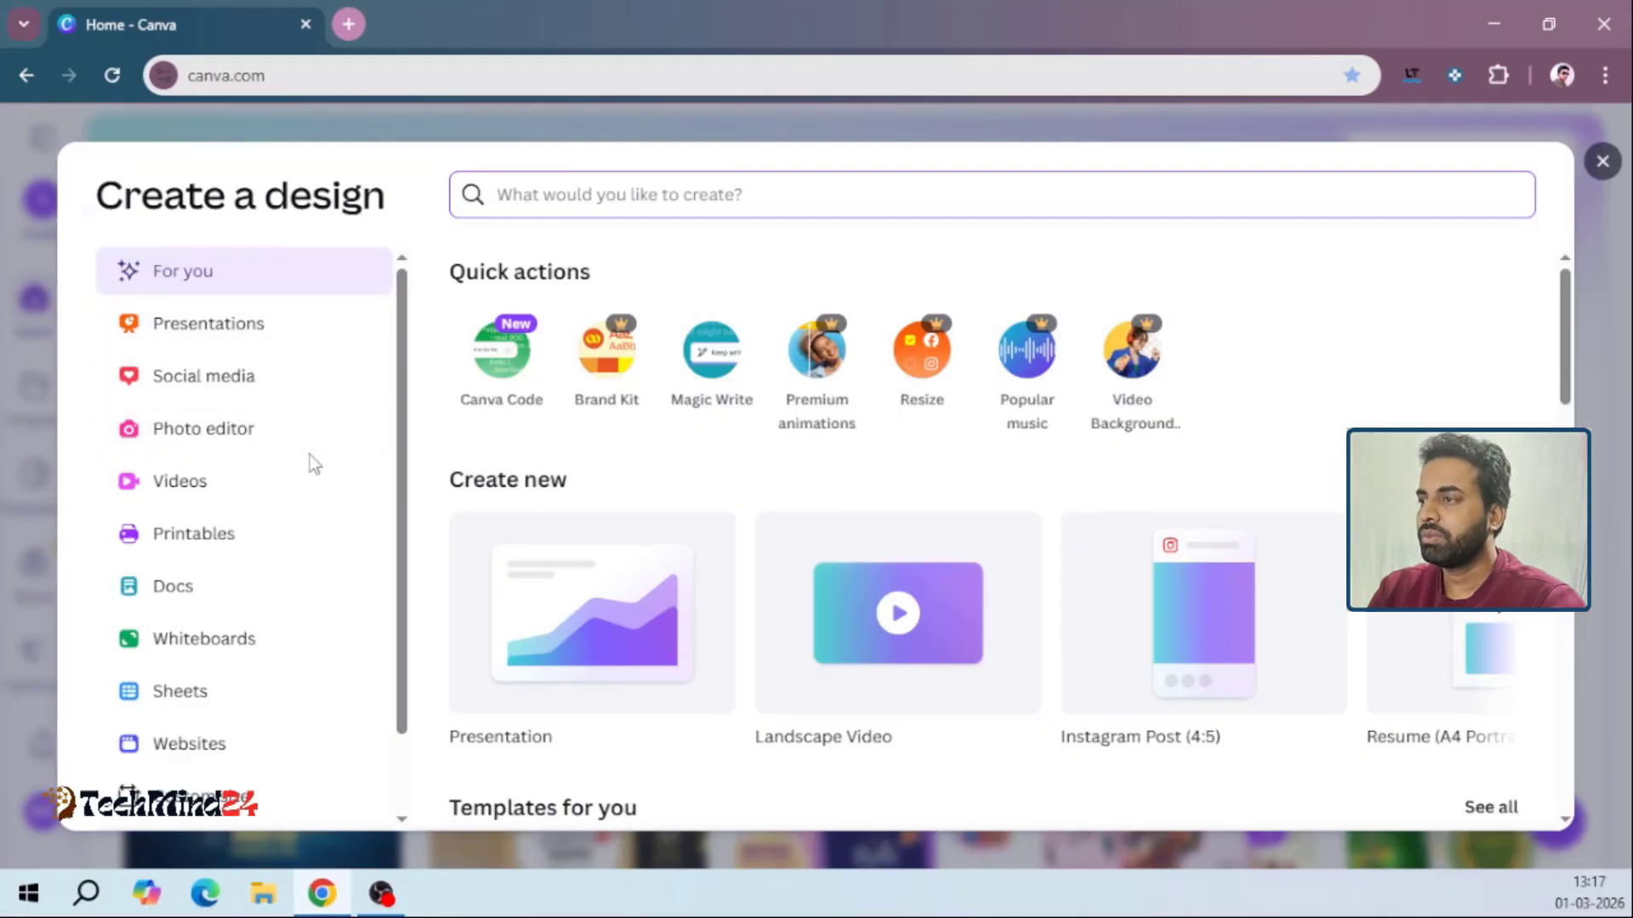
{"action": "left_click_drag", "start_coordinate": [406, 423], "coordinate": [396, 523]}
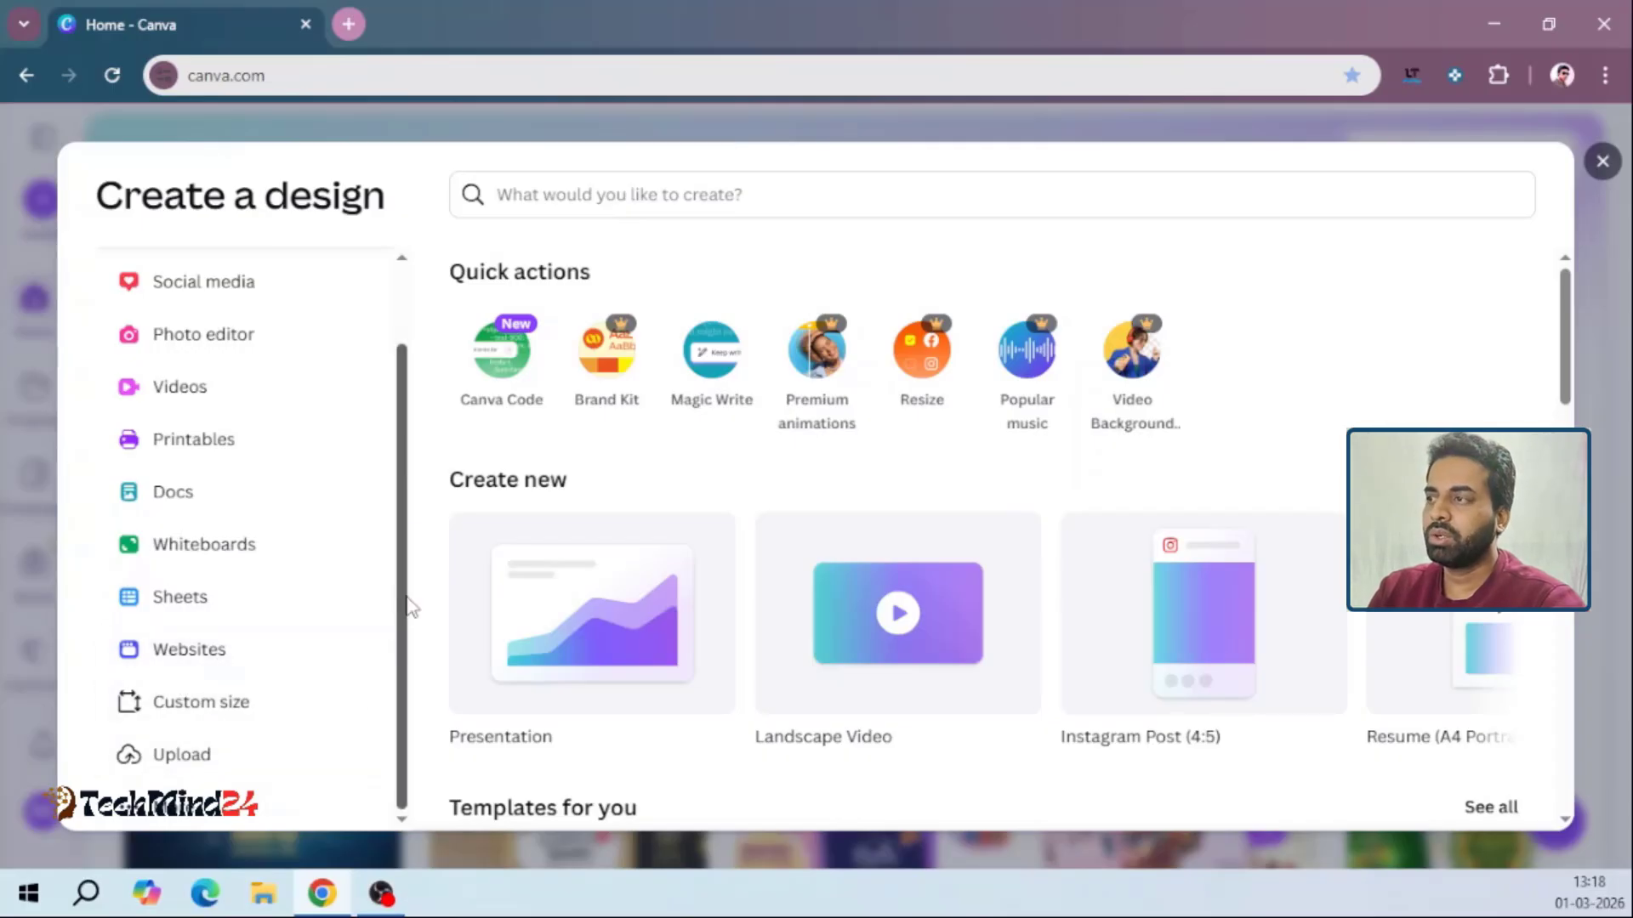
{"action": "left_click", "coordinate": [182, 714]}
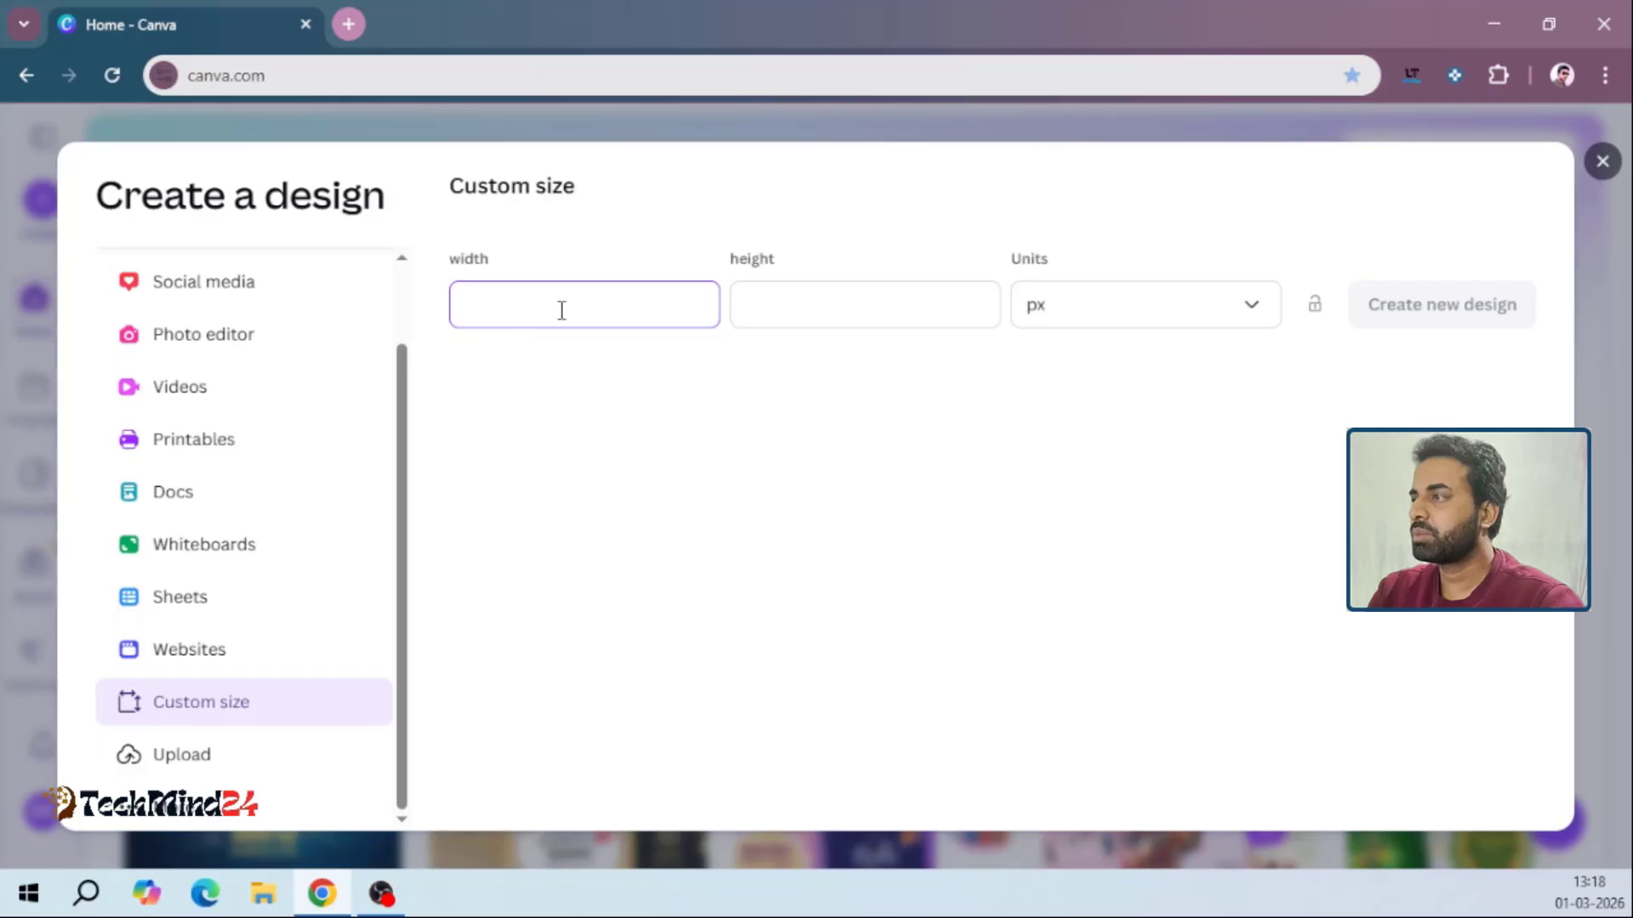
{"action": "left_click", "coordinate": [856, 306]}
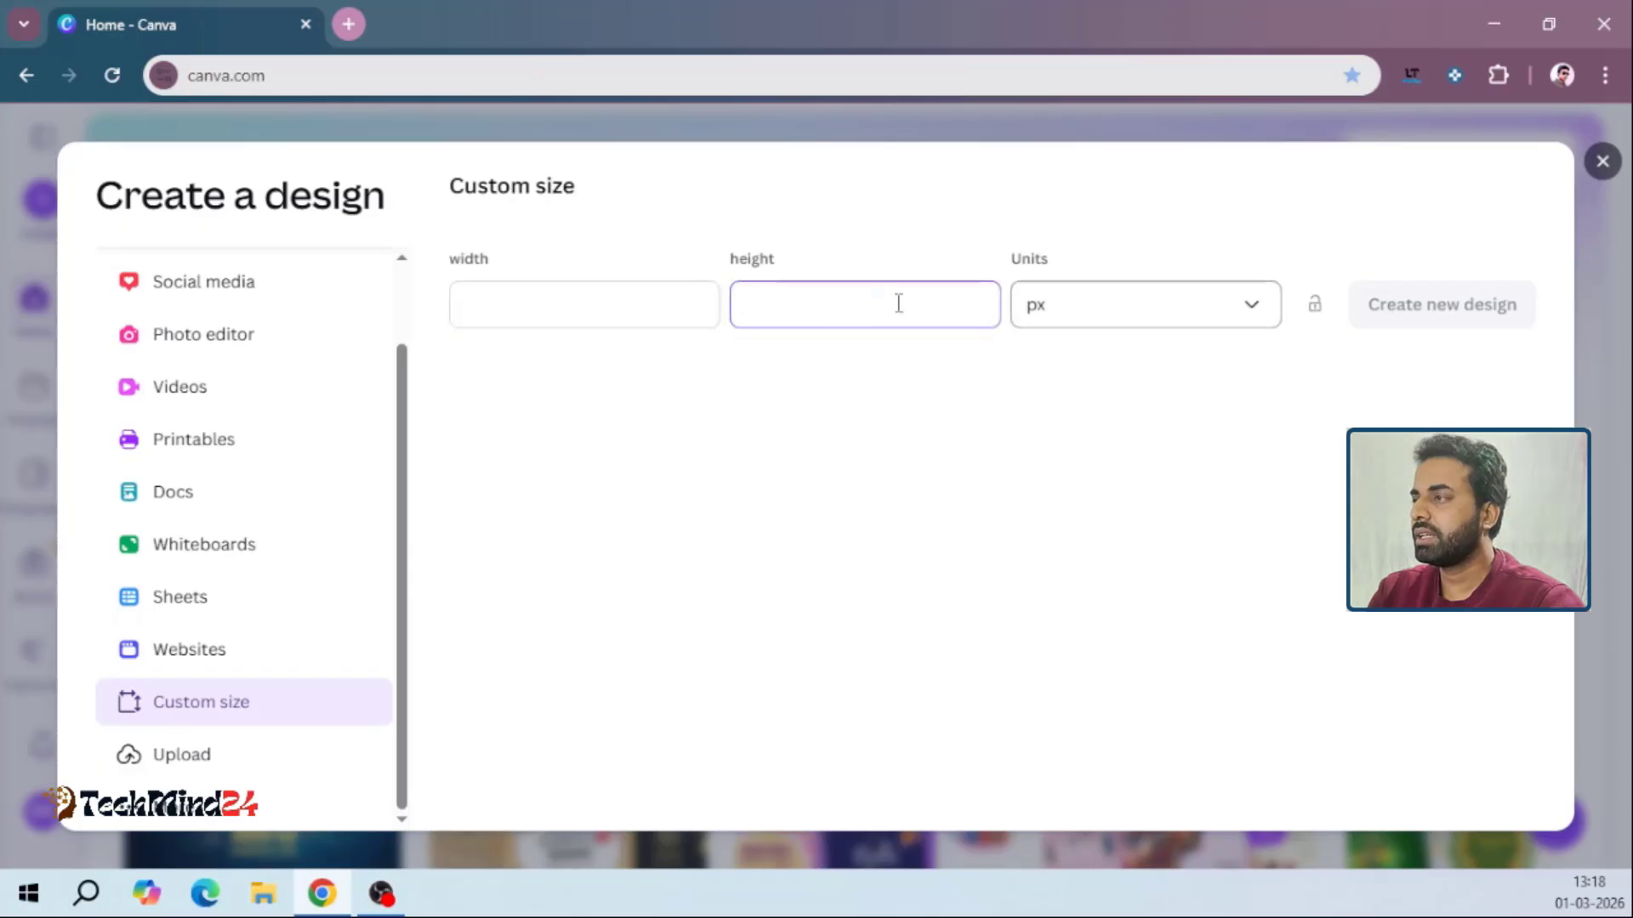
{"action": "left_click", "coordinate": [598, 299]}
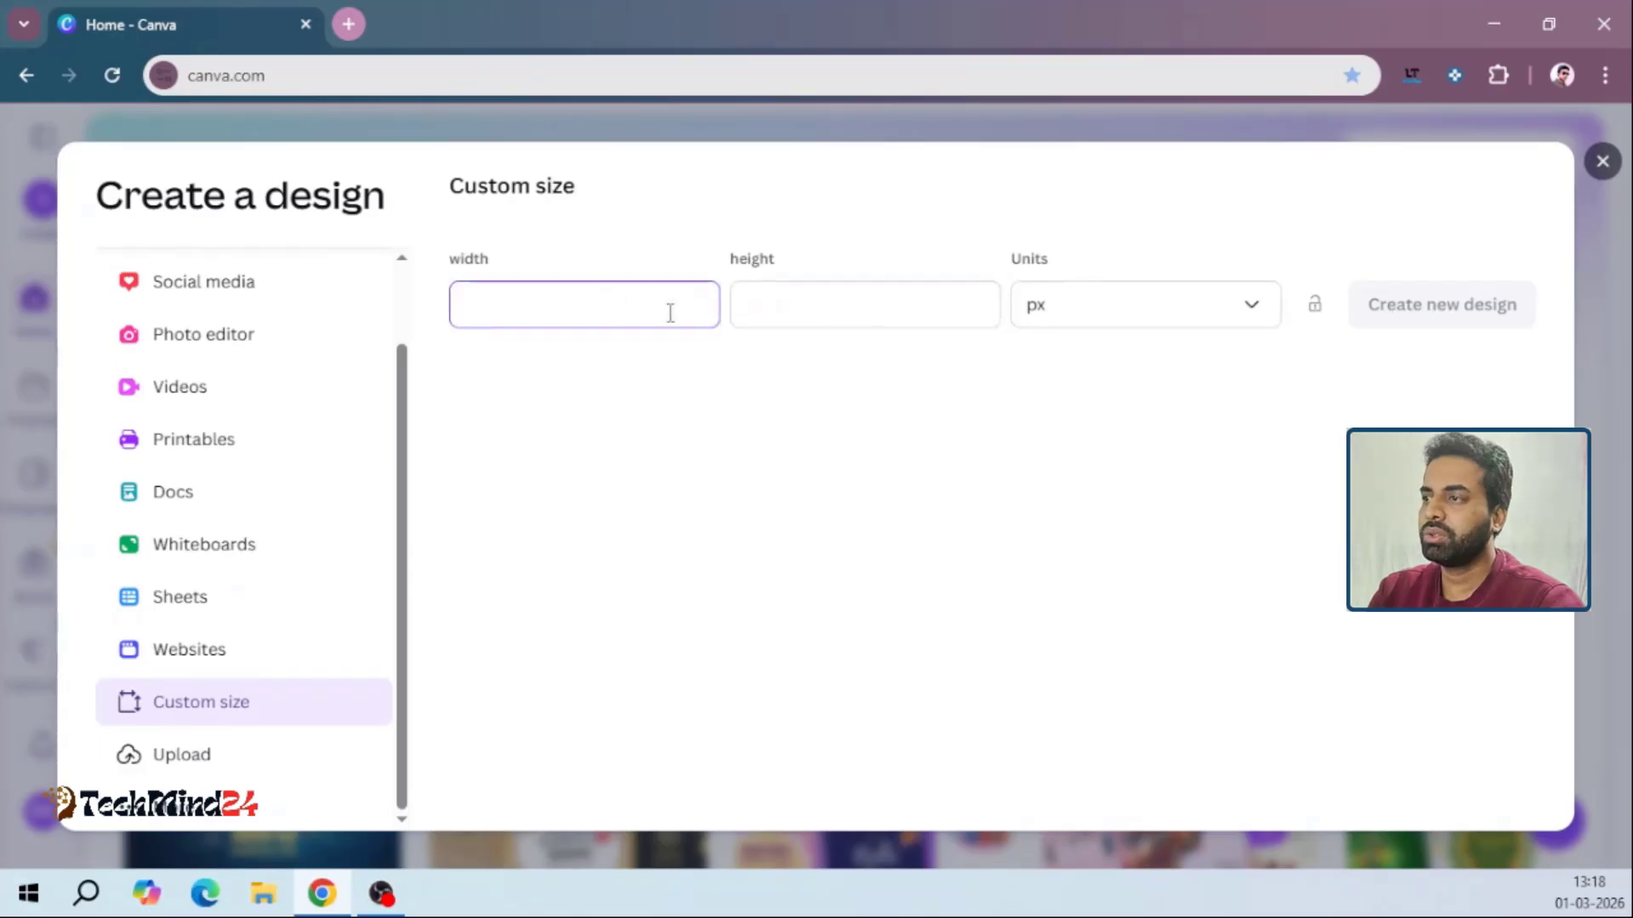
{"action": "left_click", "coordinate": [823, 311]}
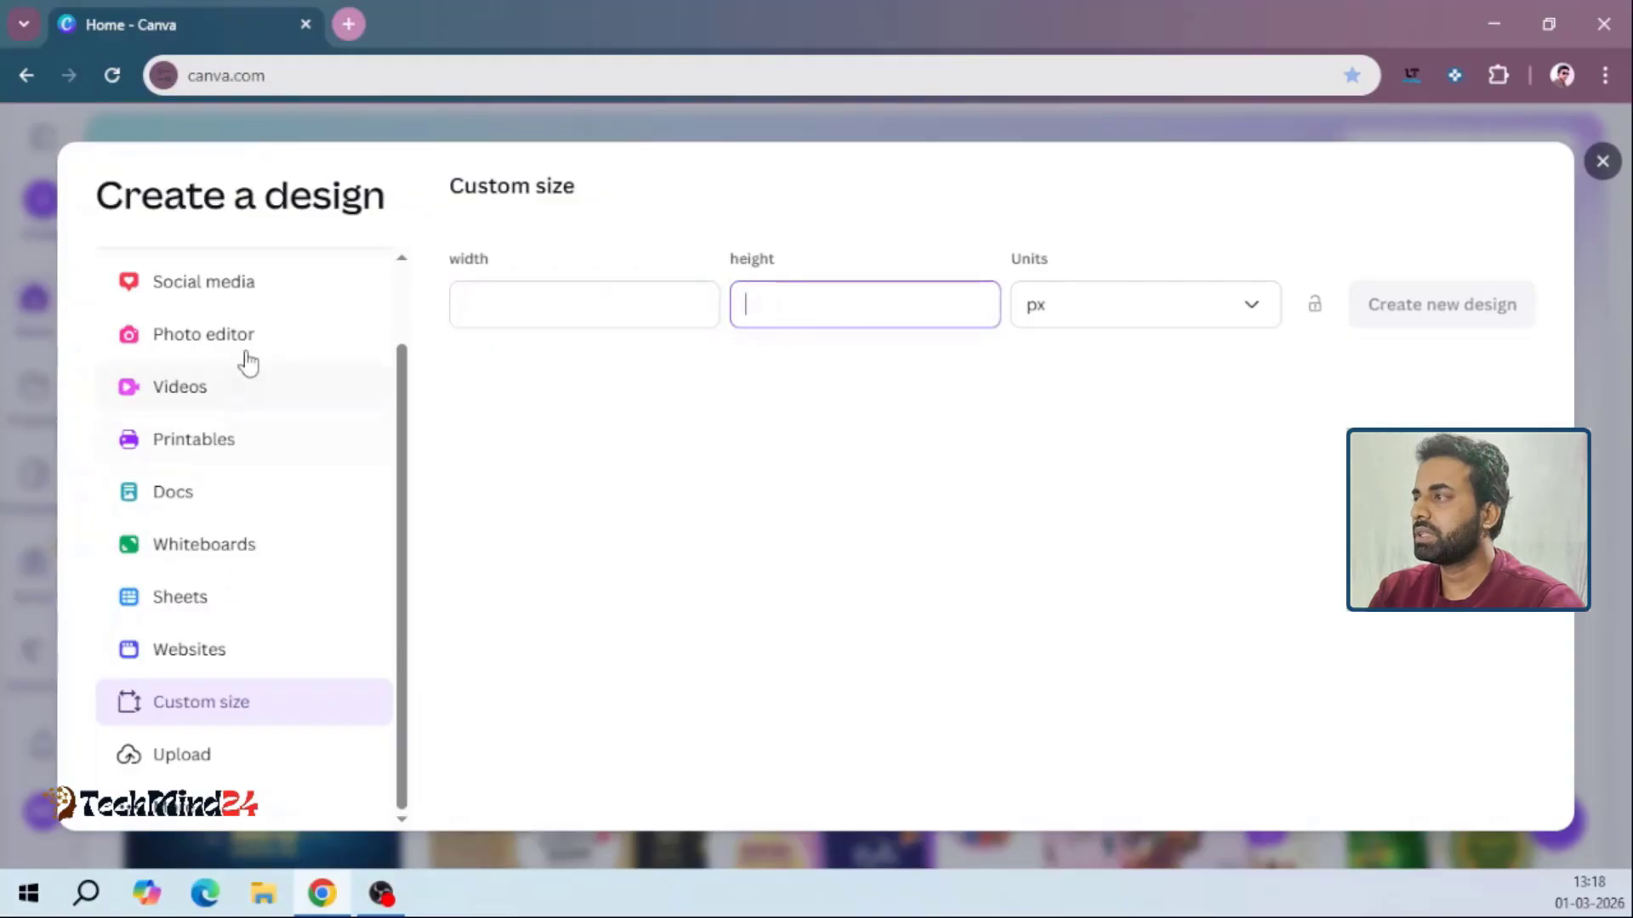
{"action": "left_click", "coordinate": [502, 311]}
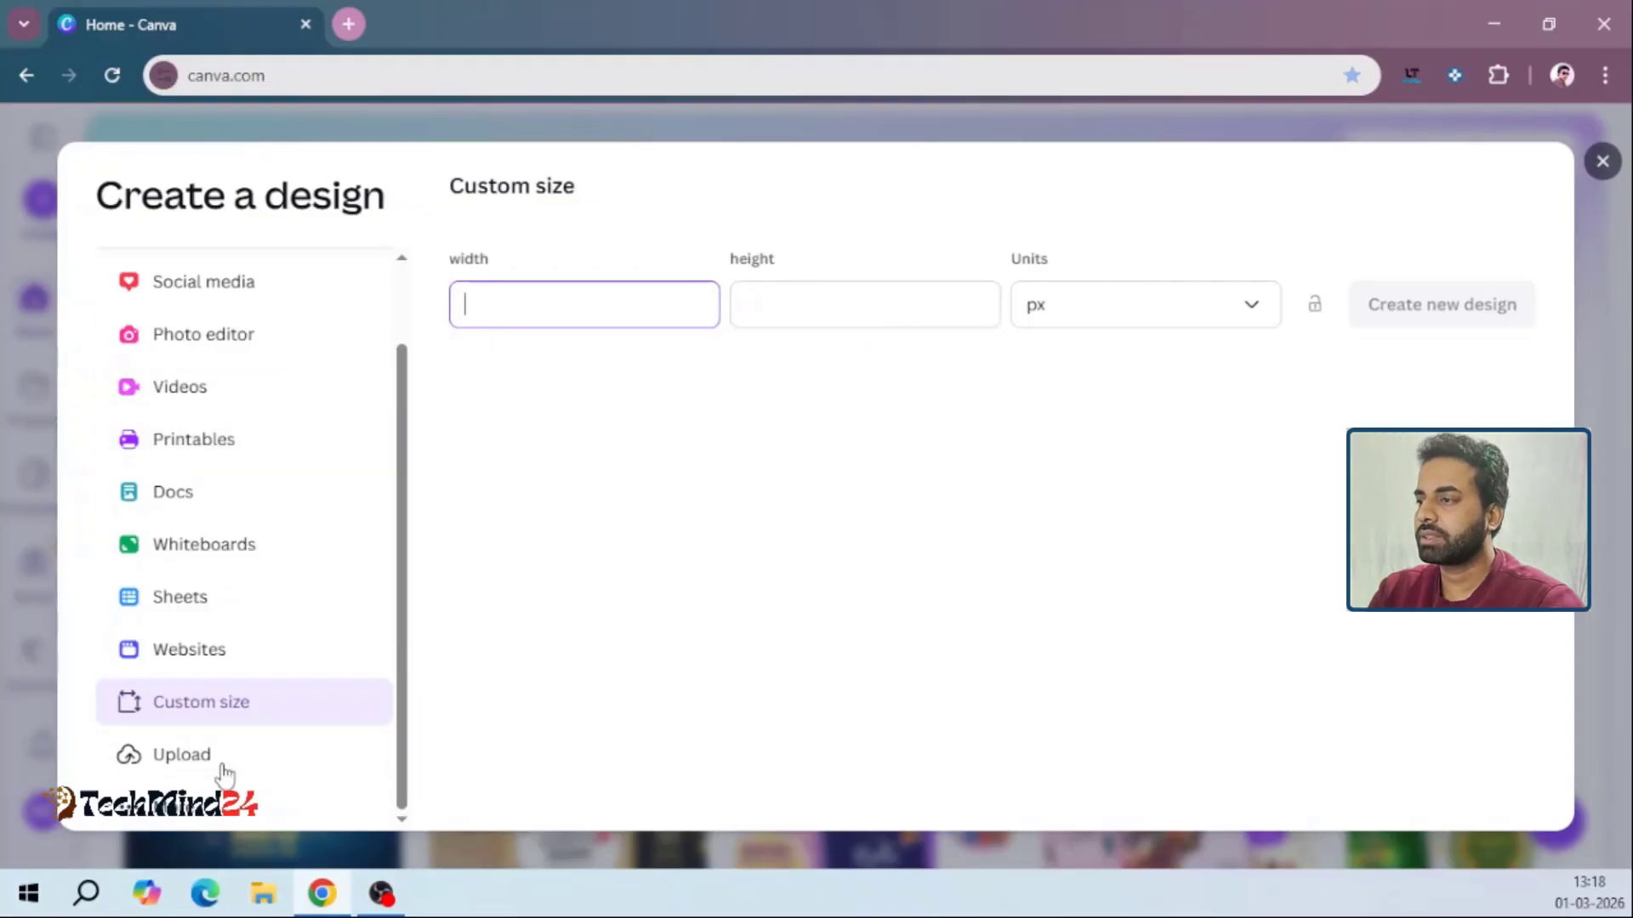
Browse the popular formats and common layouts for a new design and close the design creation dialog
{"action": "left_click", "coordinate": [154, 819]}
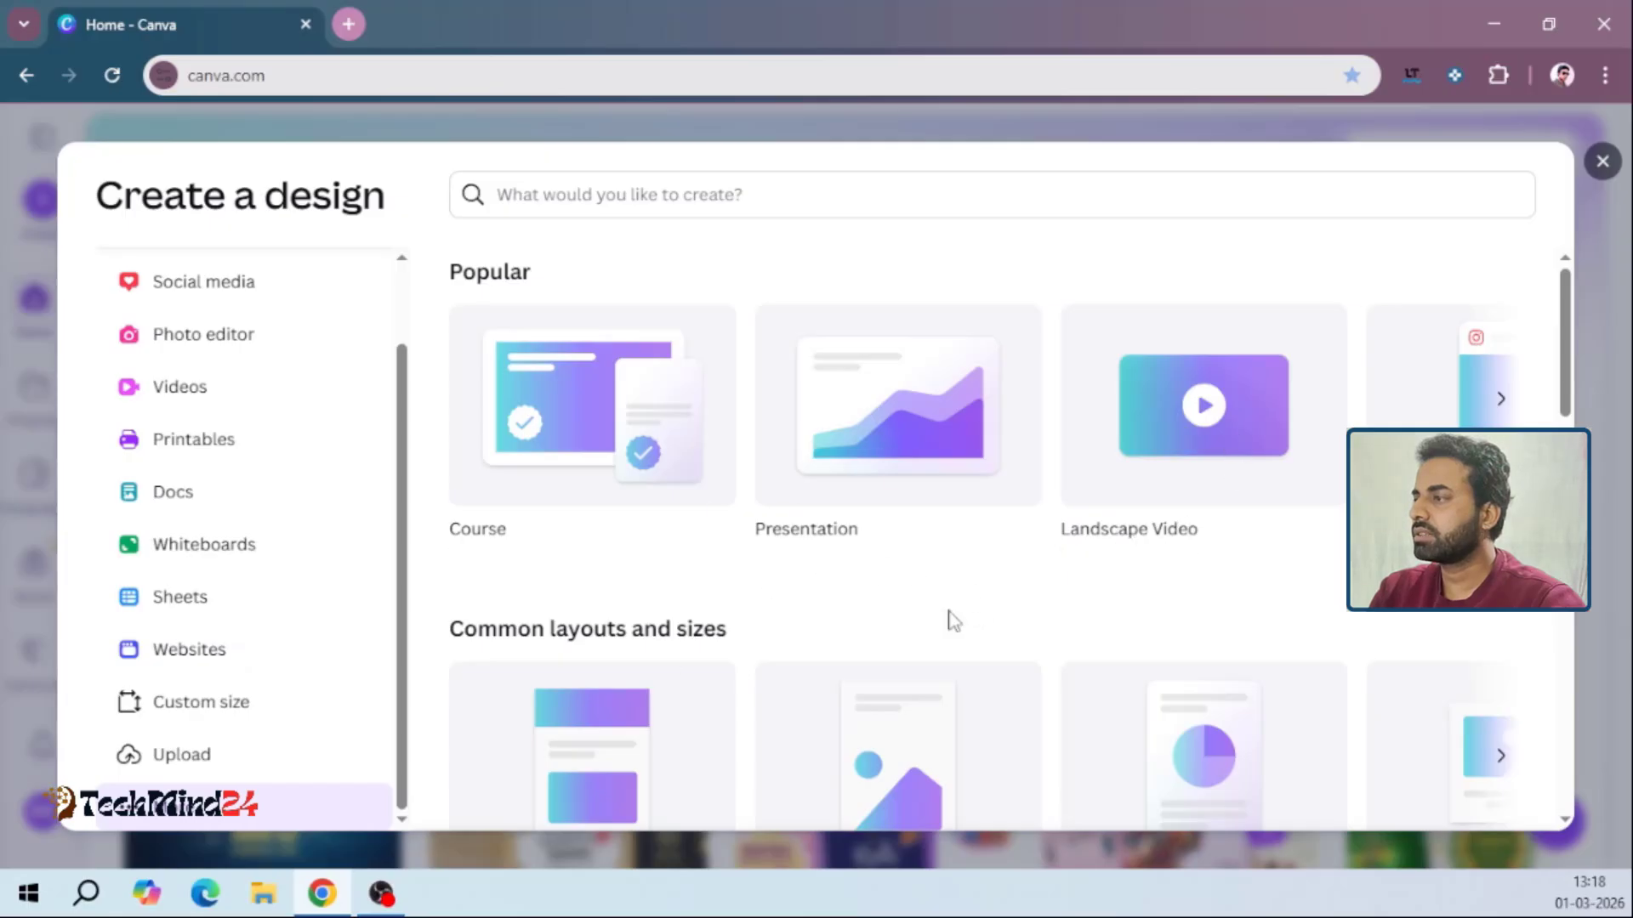
{"action": "left_click_drag", "start_coordinate": [1565, 377], "coordinate": [1524, 226]}
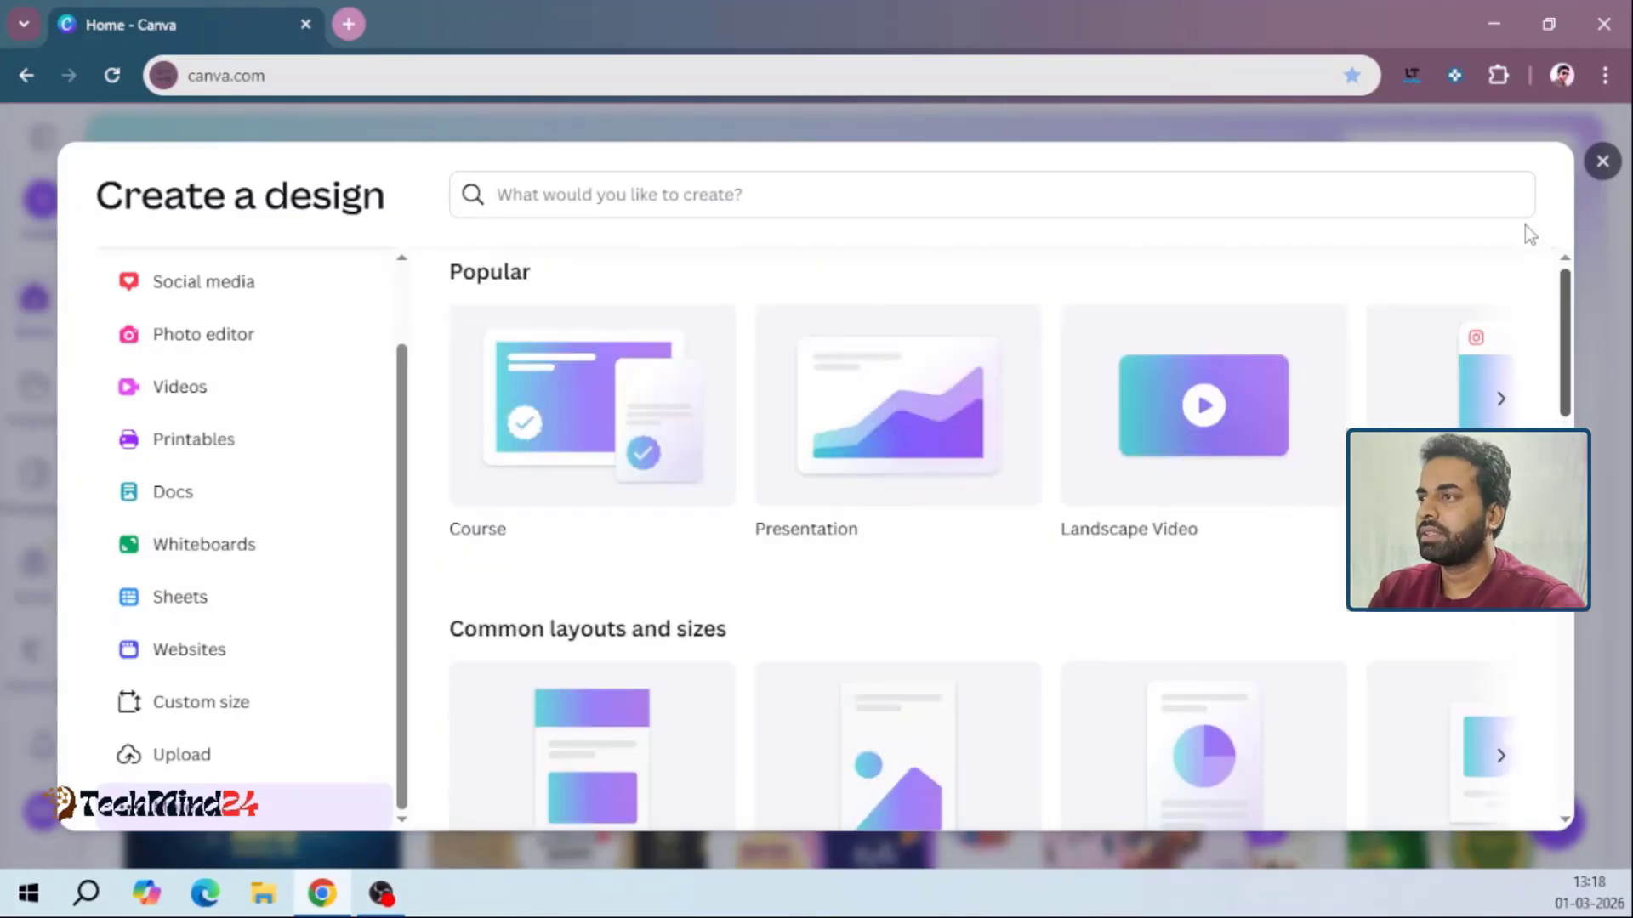
{"action": "left_click", "coordinate": [1604, 163]}
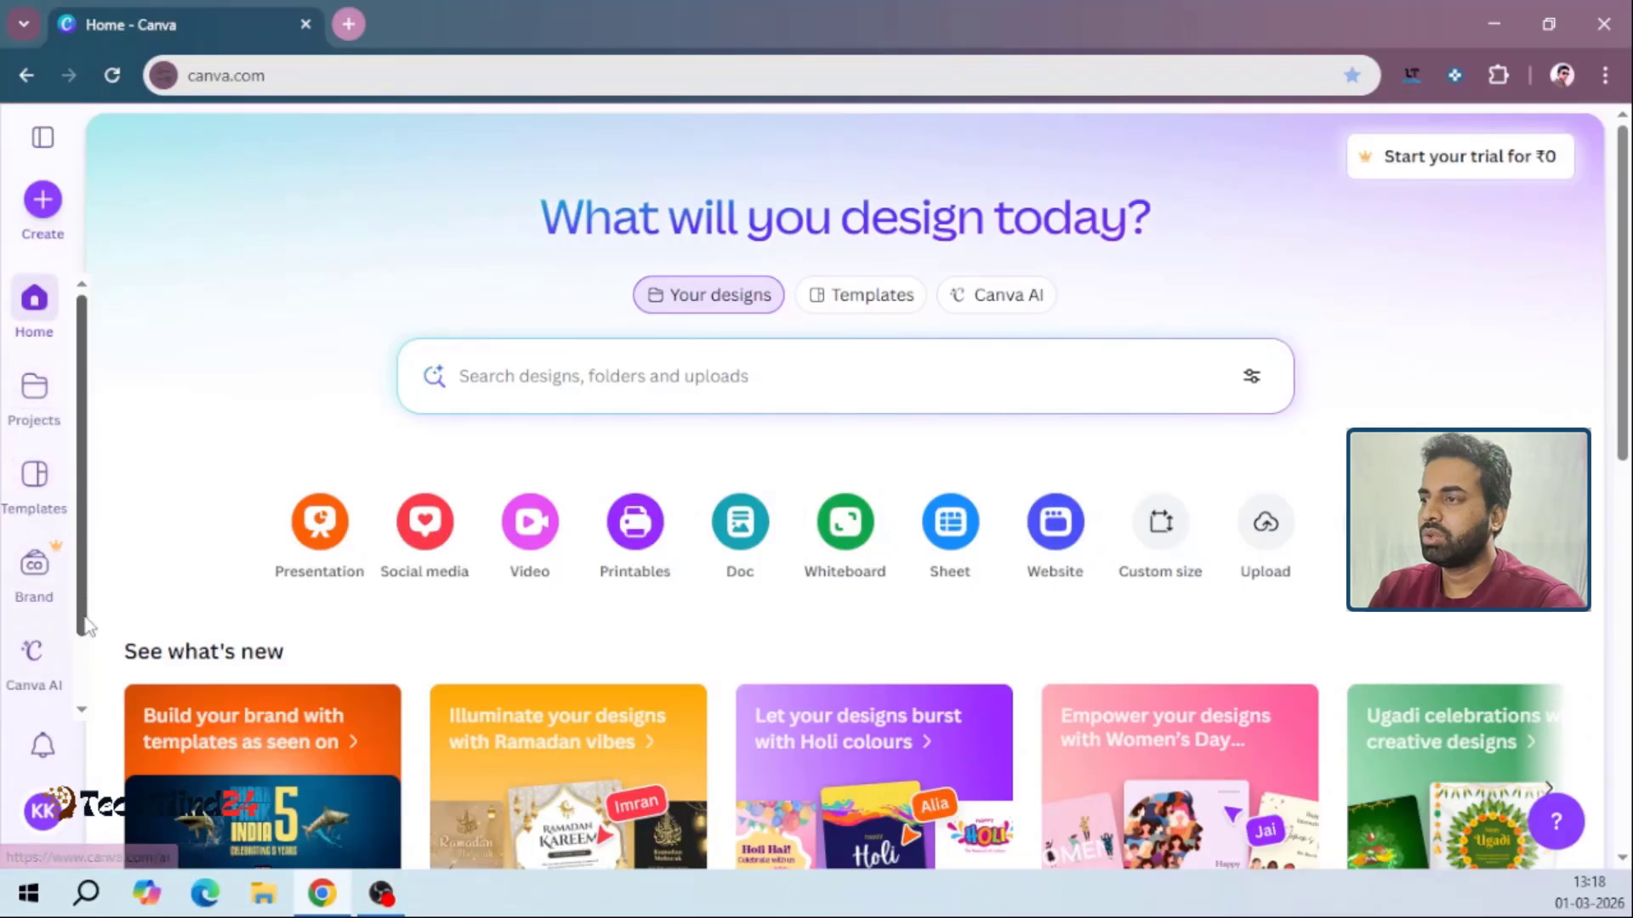
Open the Apps page and browse its top picks, collections, and new and noteworthy apps
{"action": "left_click_drag", "start_coordinate": [86, 620], "coordinate": [84, 705]}
{"action": "left_click", "coordinate": [38, 667]}
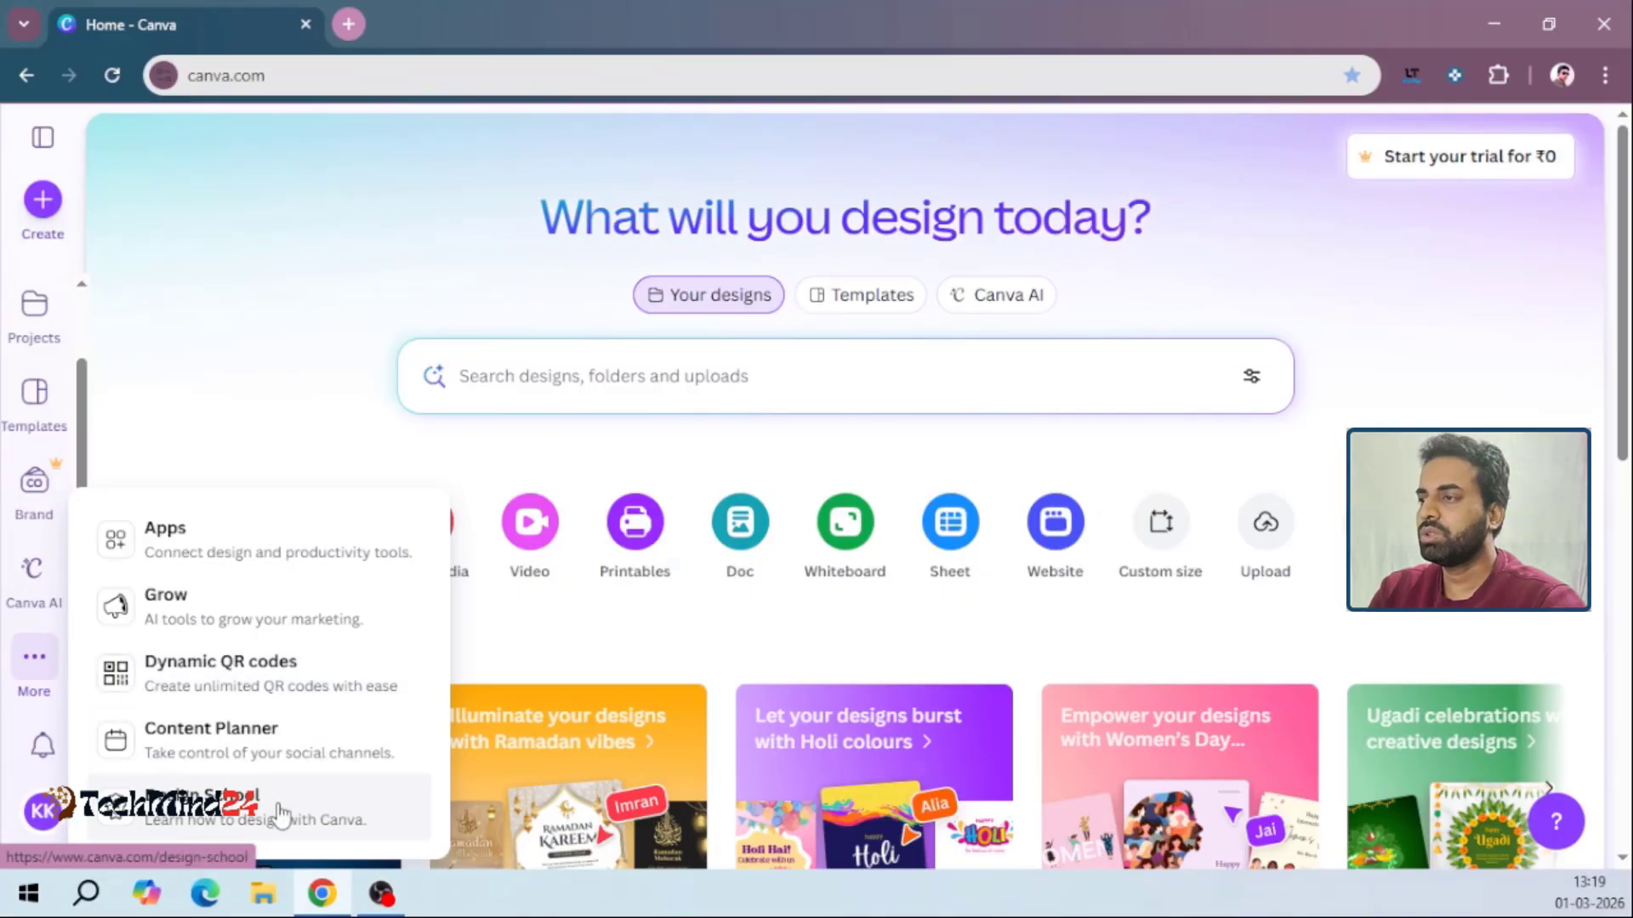
{"action": "left_click", "coordinate": [176, 562]}
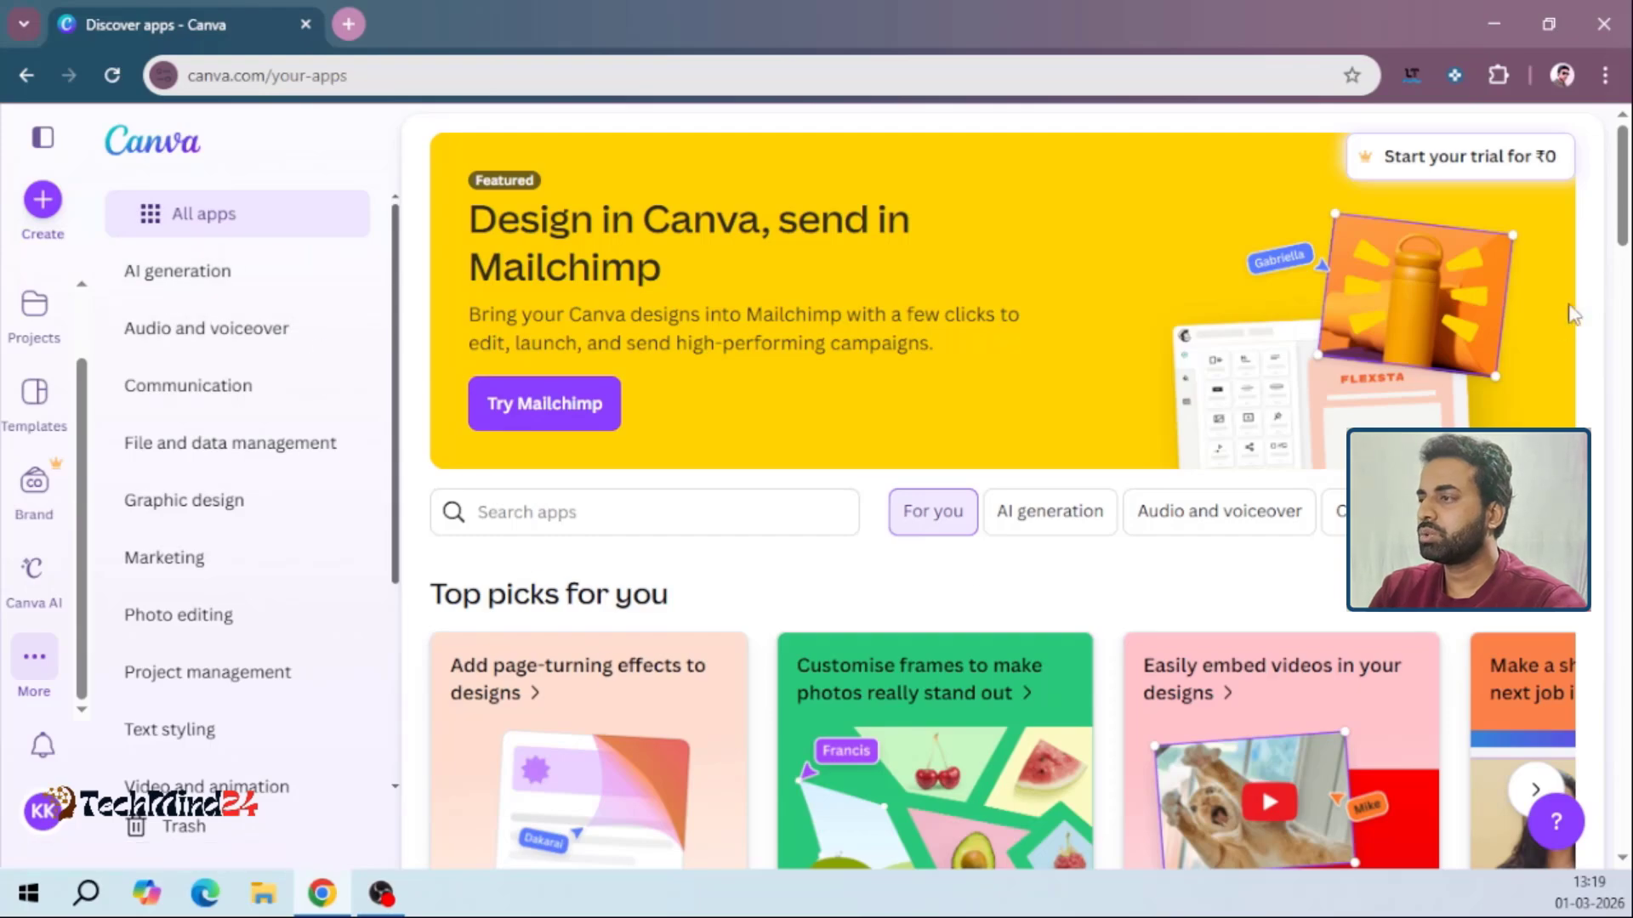
{"action": "left_click_drag", "start_coordinate": [1624, 228], "coordinate": [1625, 281]}
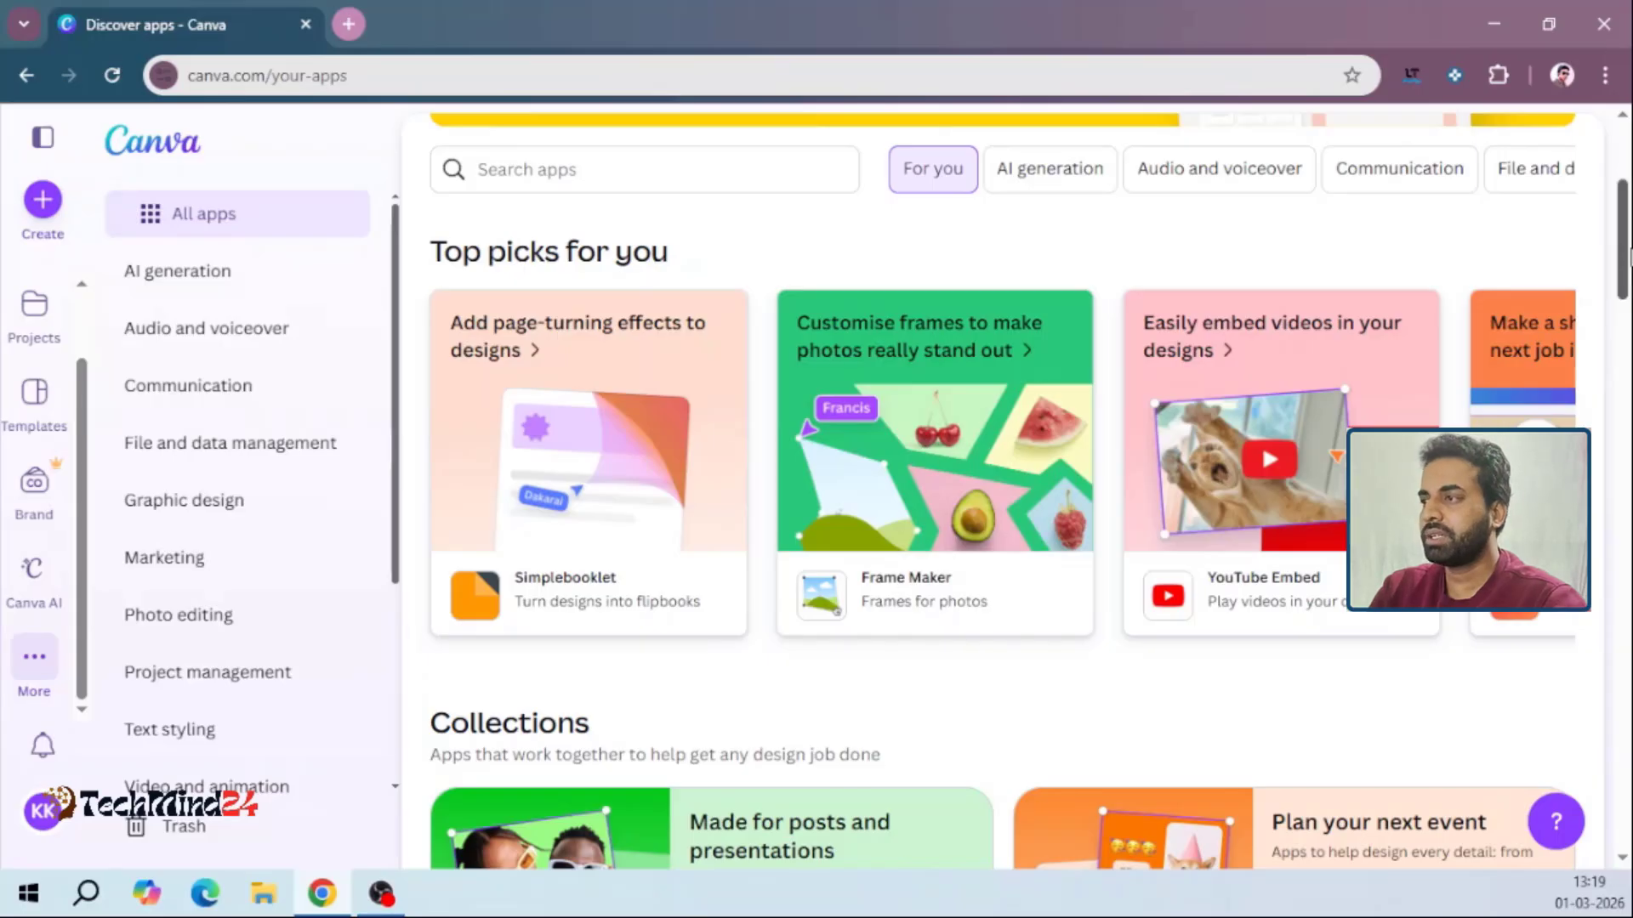
{"action": "left_click_drag", "start_coordinate": [1626, 248], "coordinate": [1625, 371]}
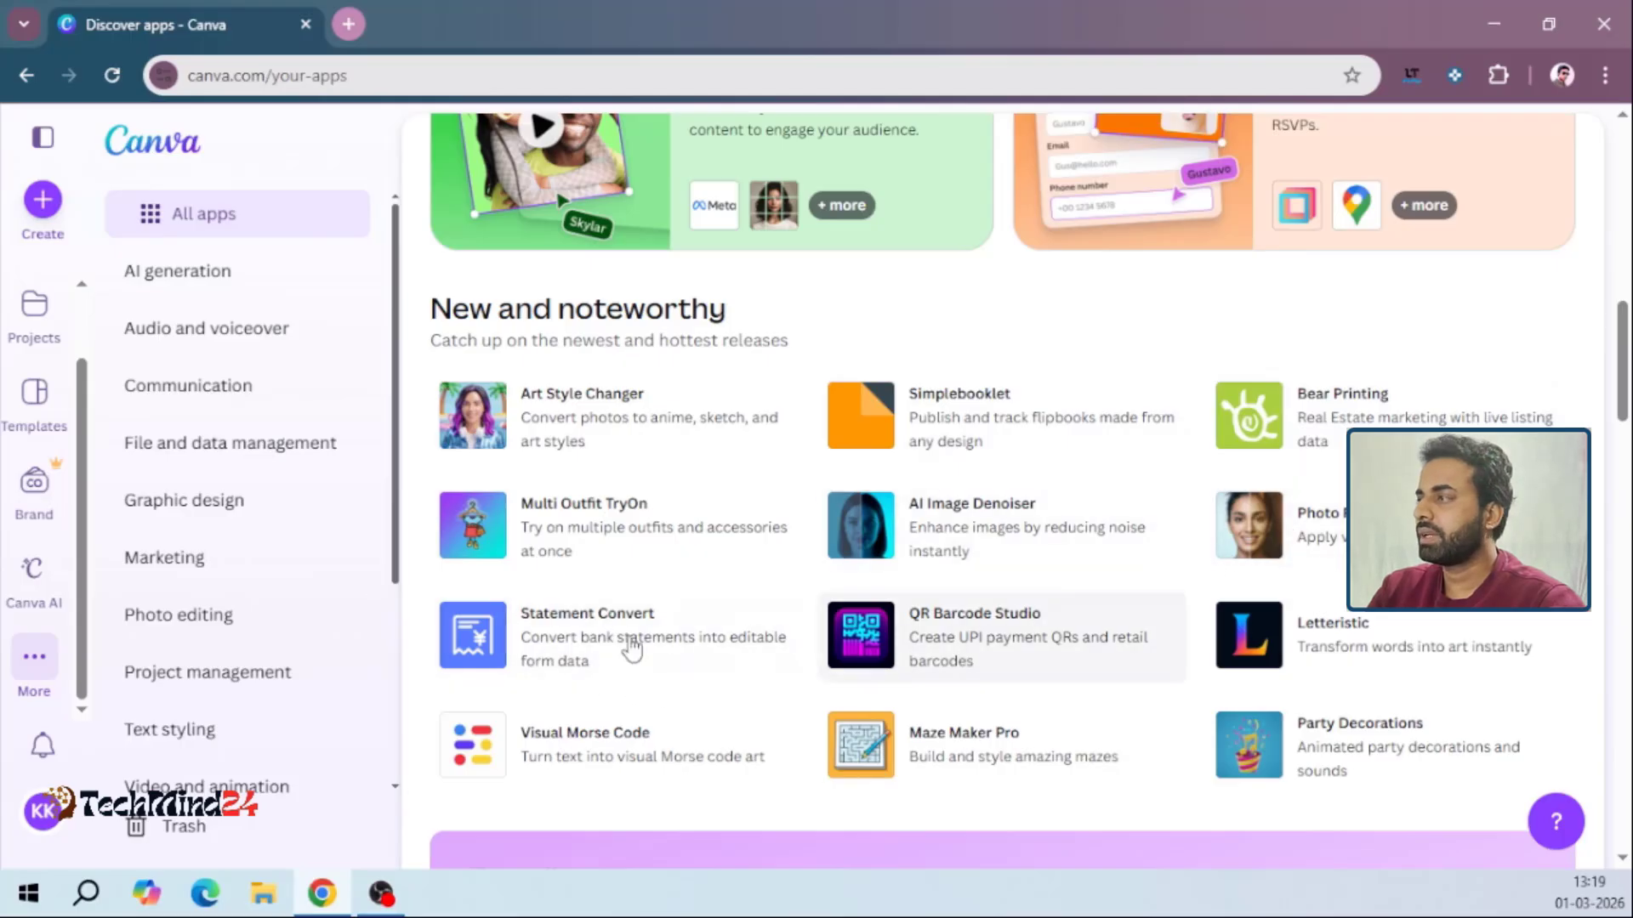
{"action": "left_click_drag", "start_coordinate": [1623, 385], "coordinate": [1607, 170]}
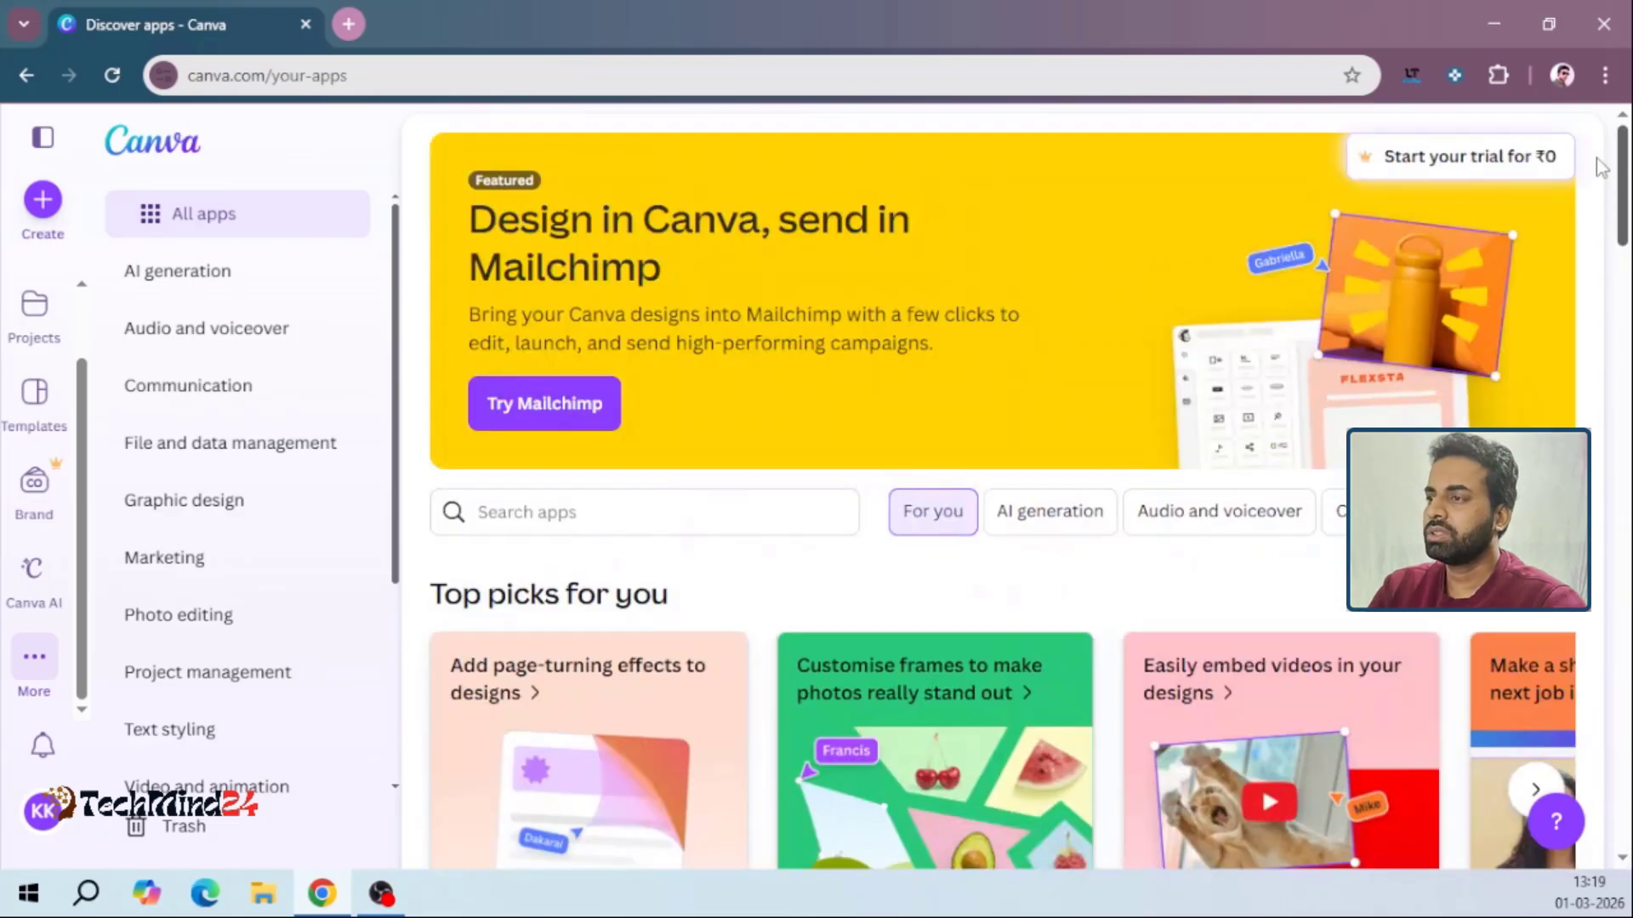
Open Canva AI, browse its example ideas and expand the prompt box to view the content types it can create
{"action": "left_click", "coordinate": [44, 578]}
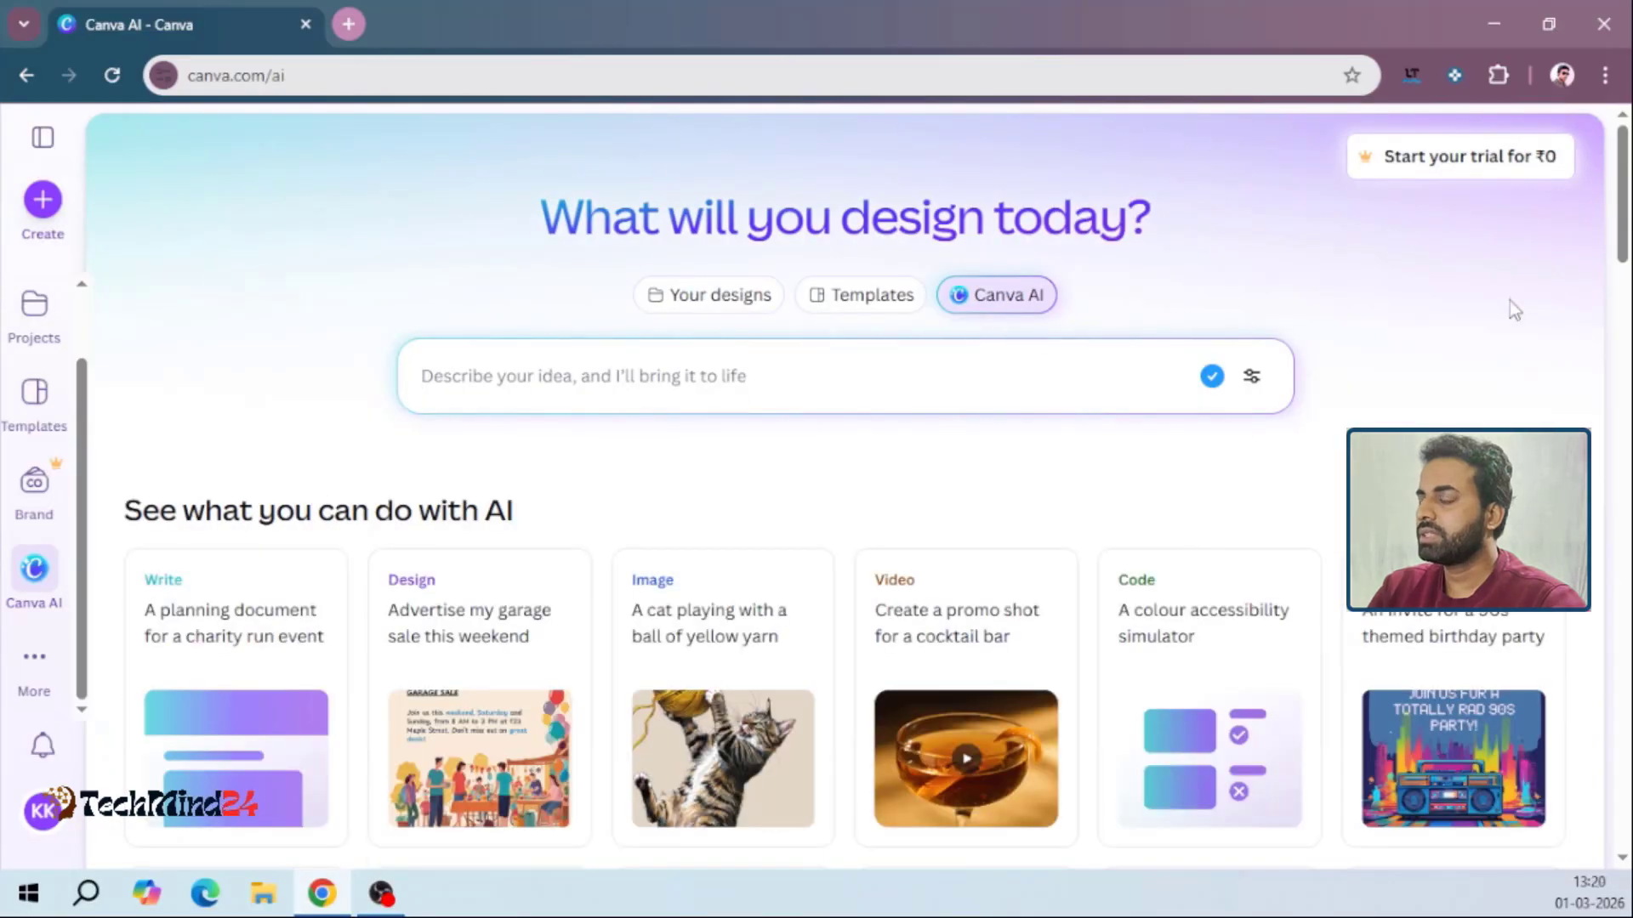
{"action": "left_click", "coordinate": [1020, 404]}
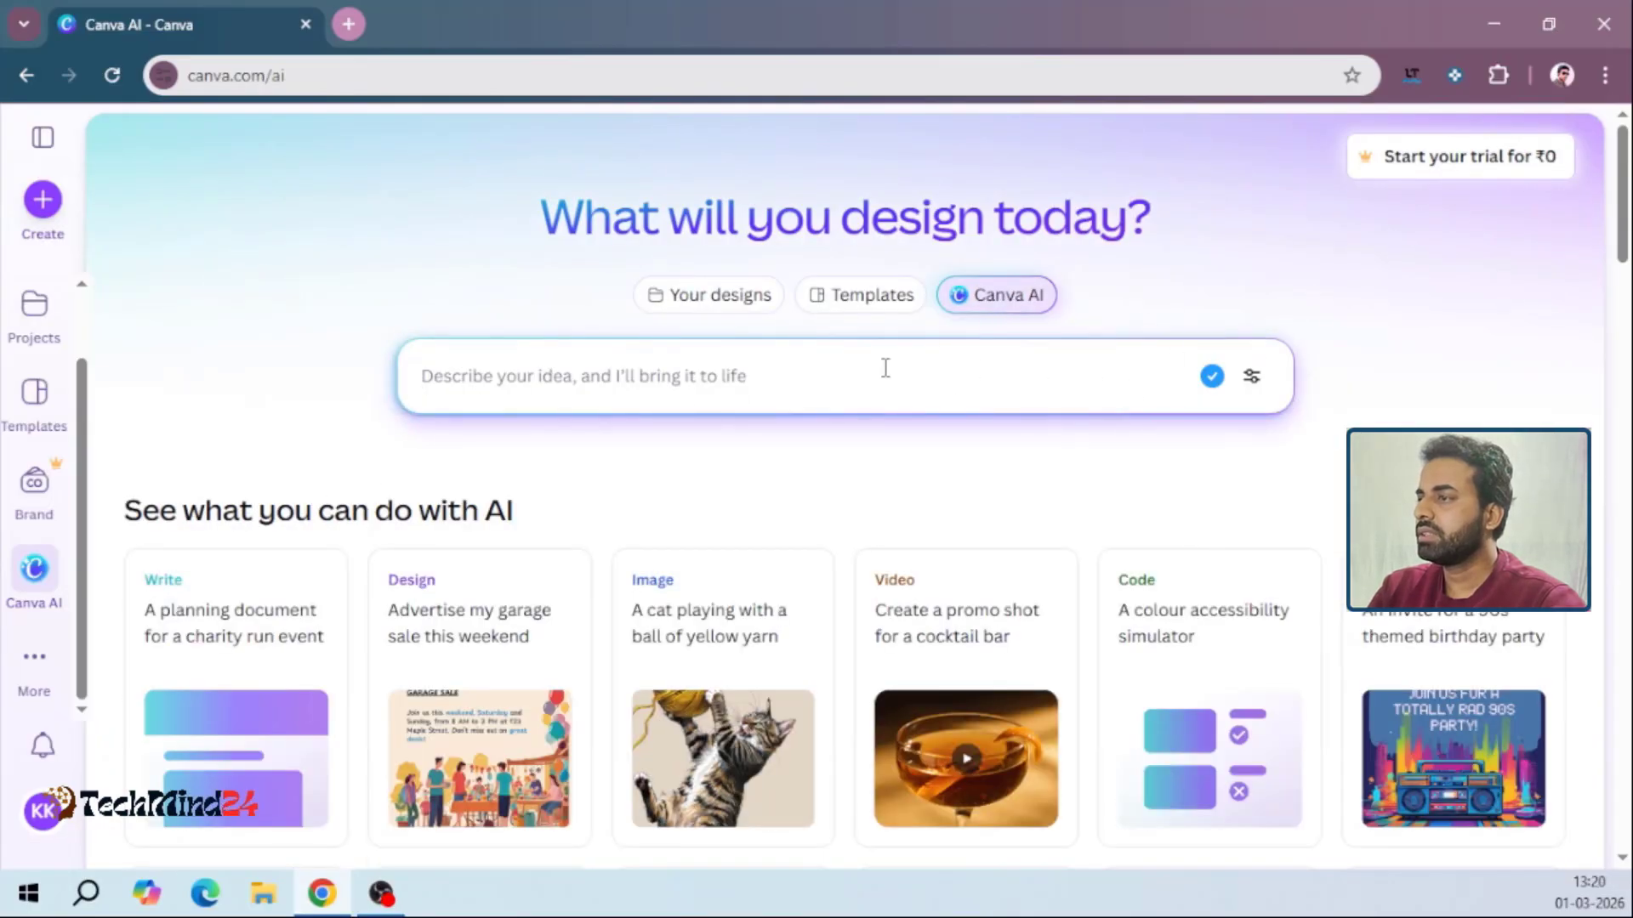
{"action": "scroll", "coordinate": [1626, 281], "scroll_direction": "down", "scroll_amount": 4}
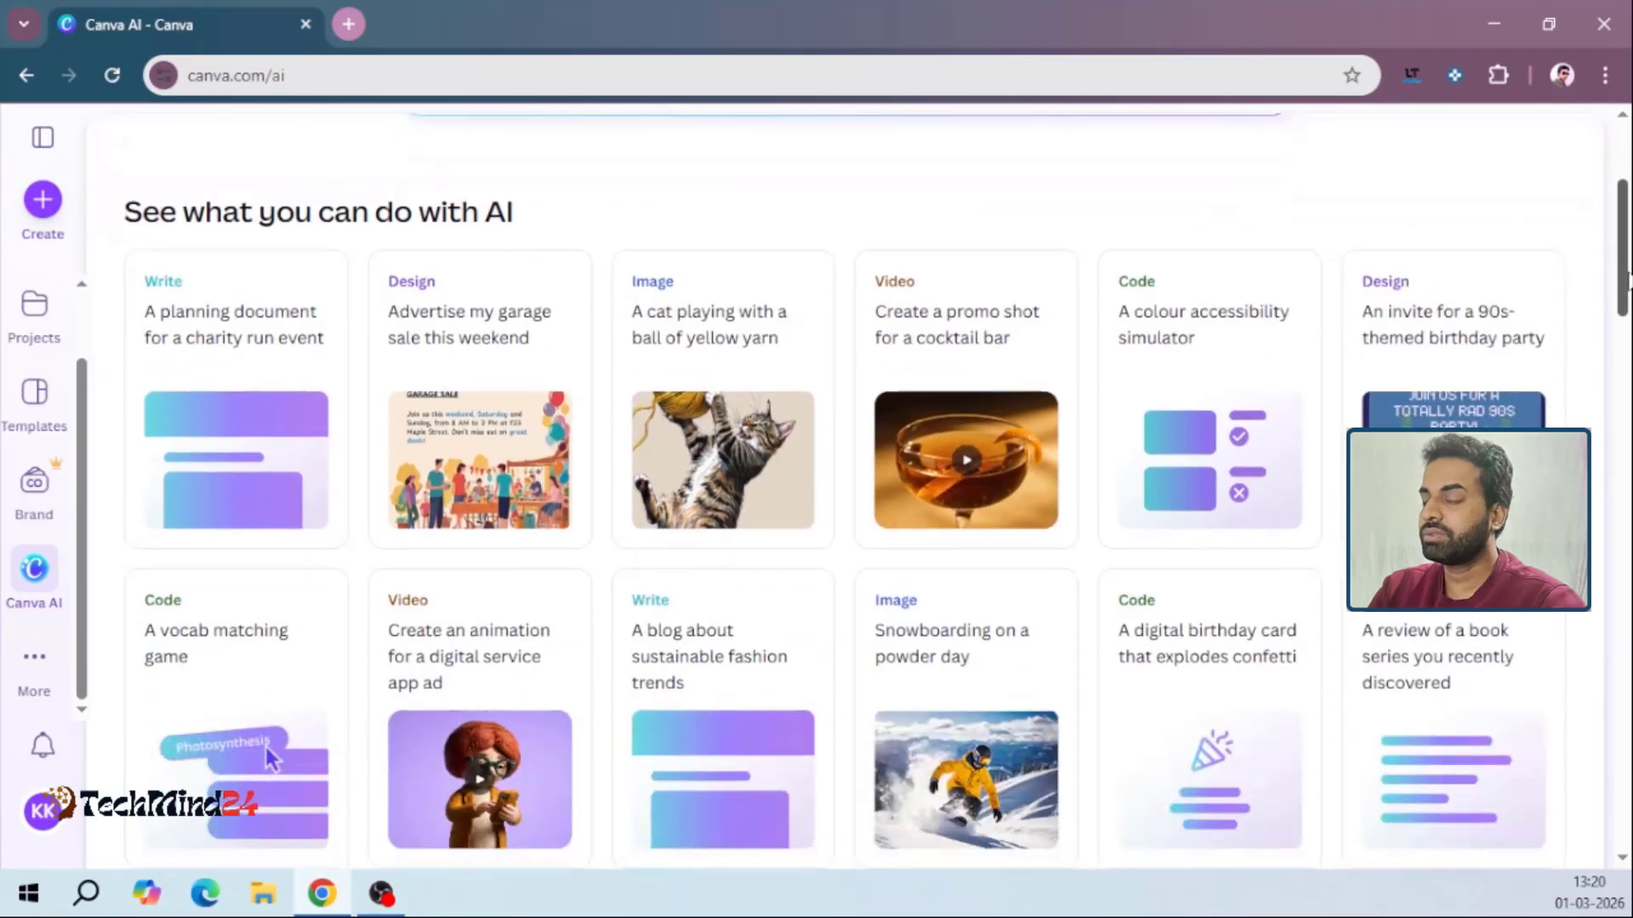
{"action": "left_click_drag", "start_coordinate": [1626, 276], "coordinate": [1627, 359]}
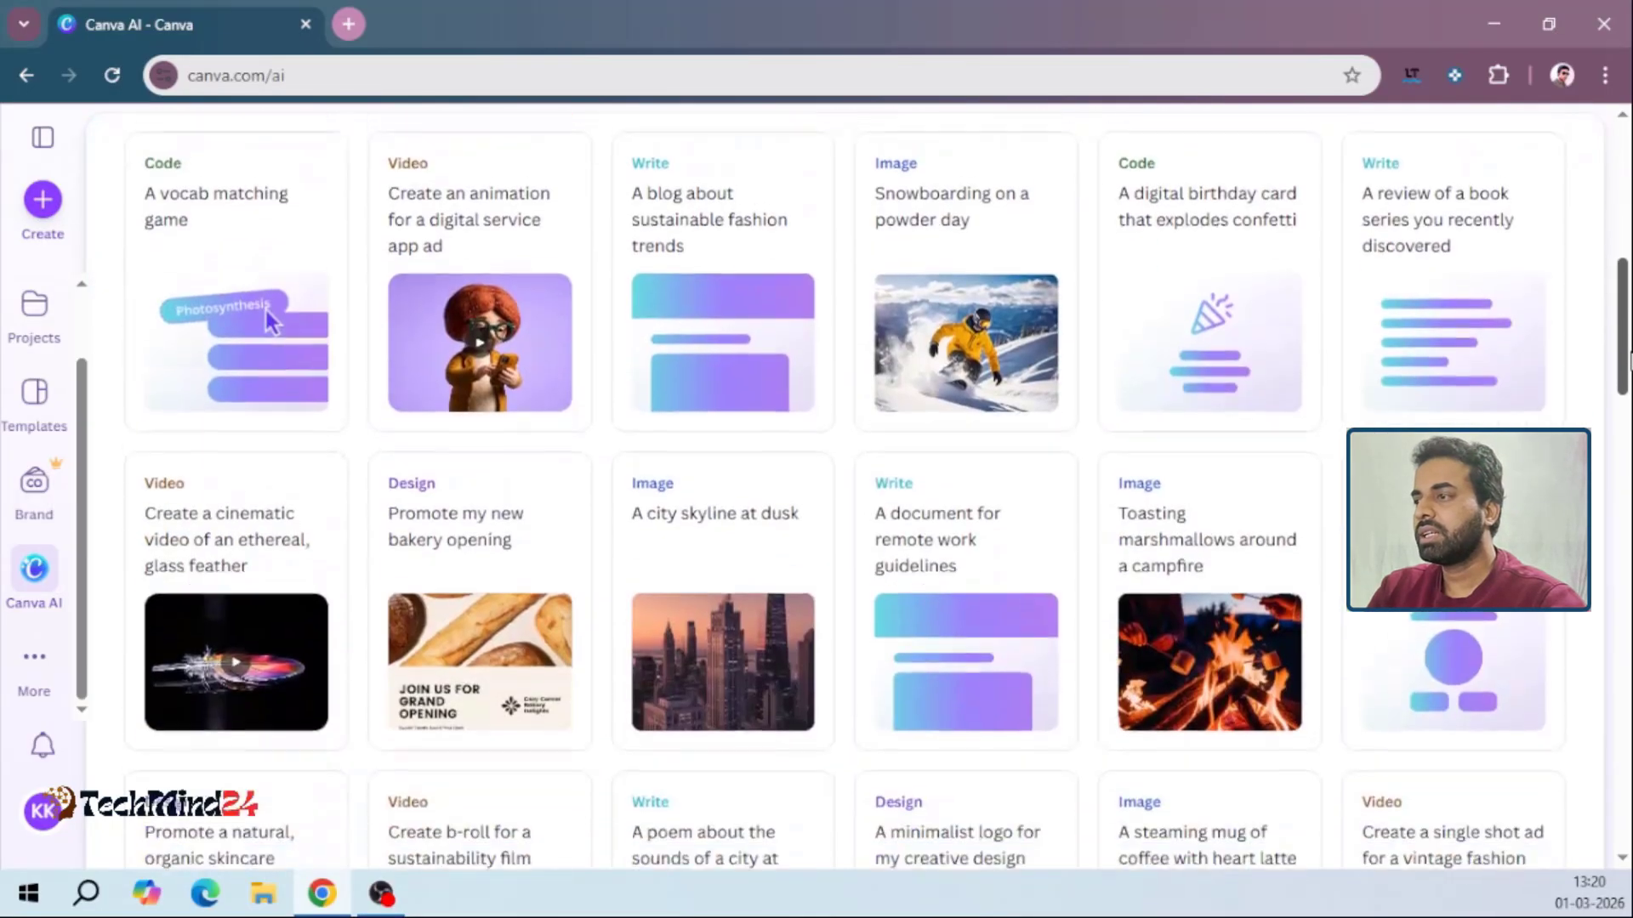
{"action": "scroll", "coordinate": [1039, 427], "scroll_direction": "up", "scroll_amount": 9}
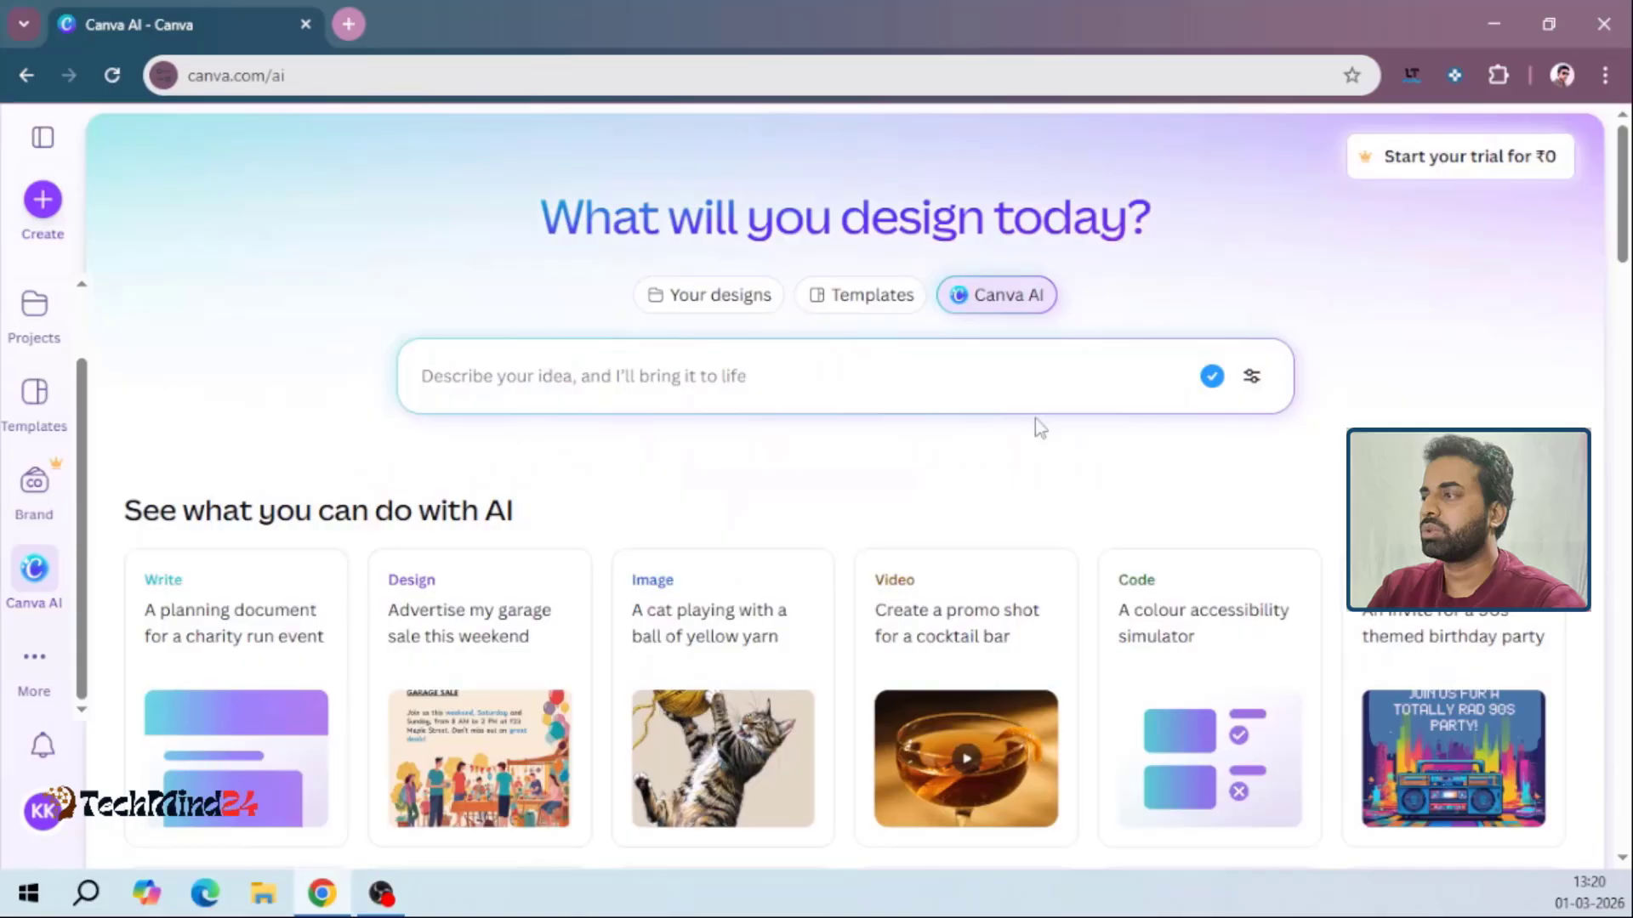
{"action": "left_click", "coordinate": [646, 380]}
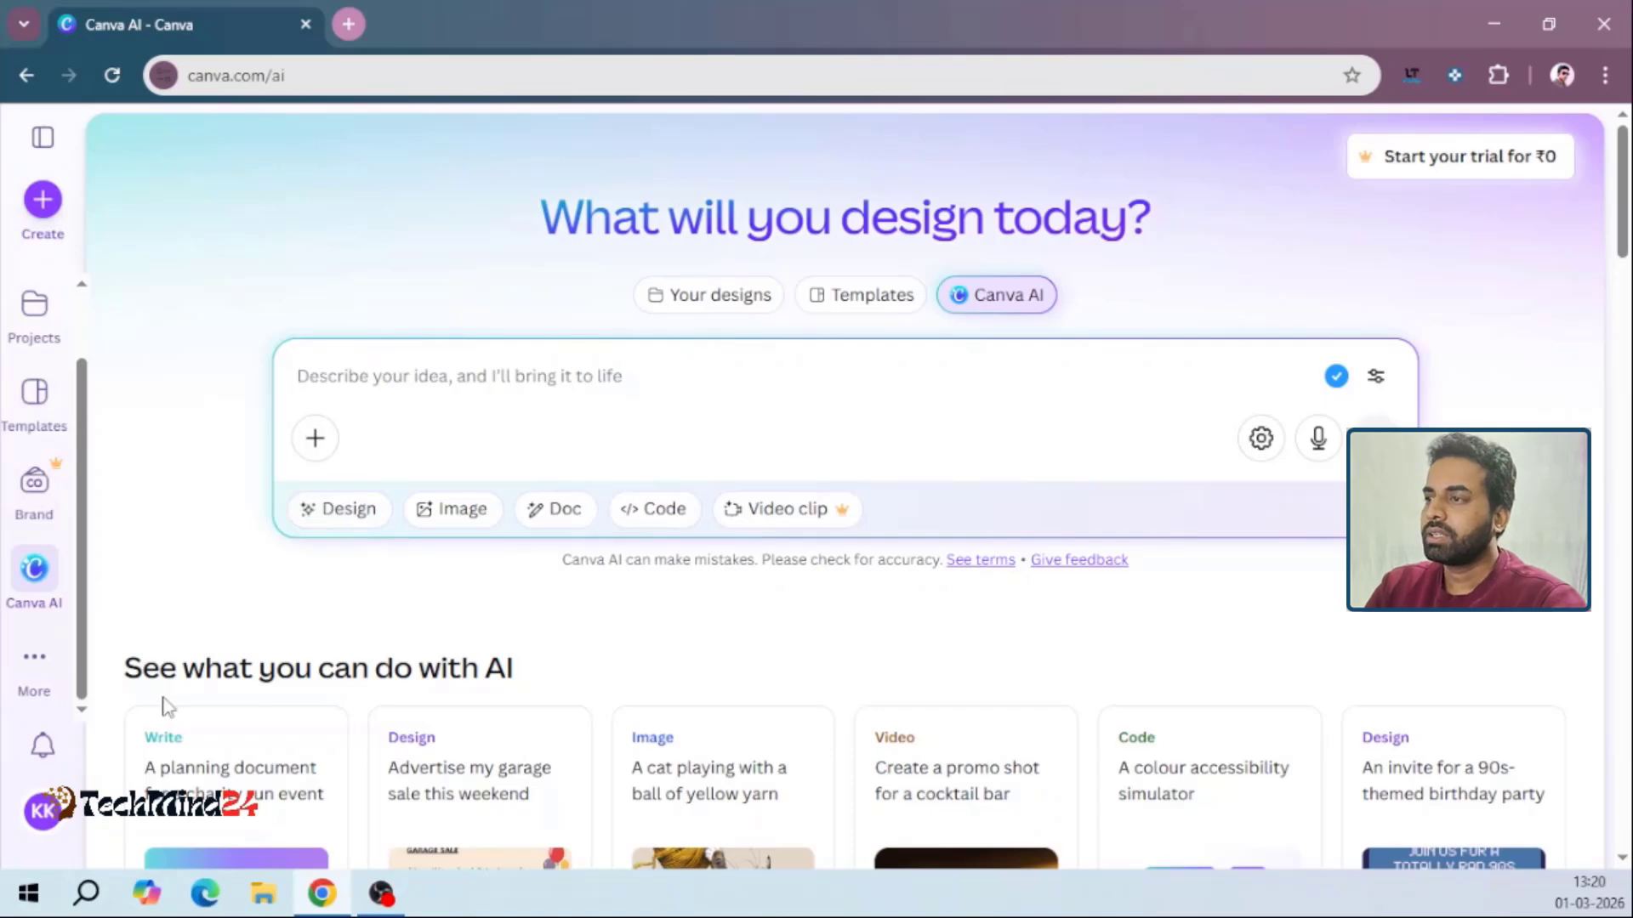
Open the Templates page and browse its template categories, Discover Canva and trending designs
{"action": "left_click", "coordinate": [43, 417]}
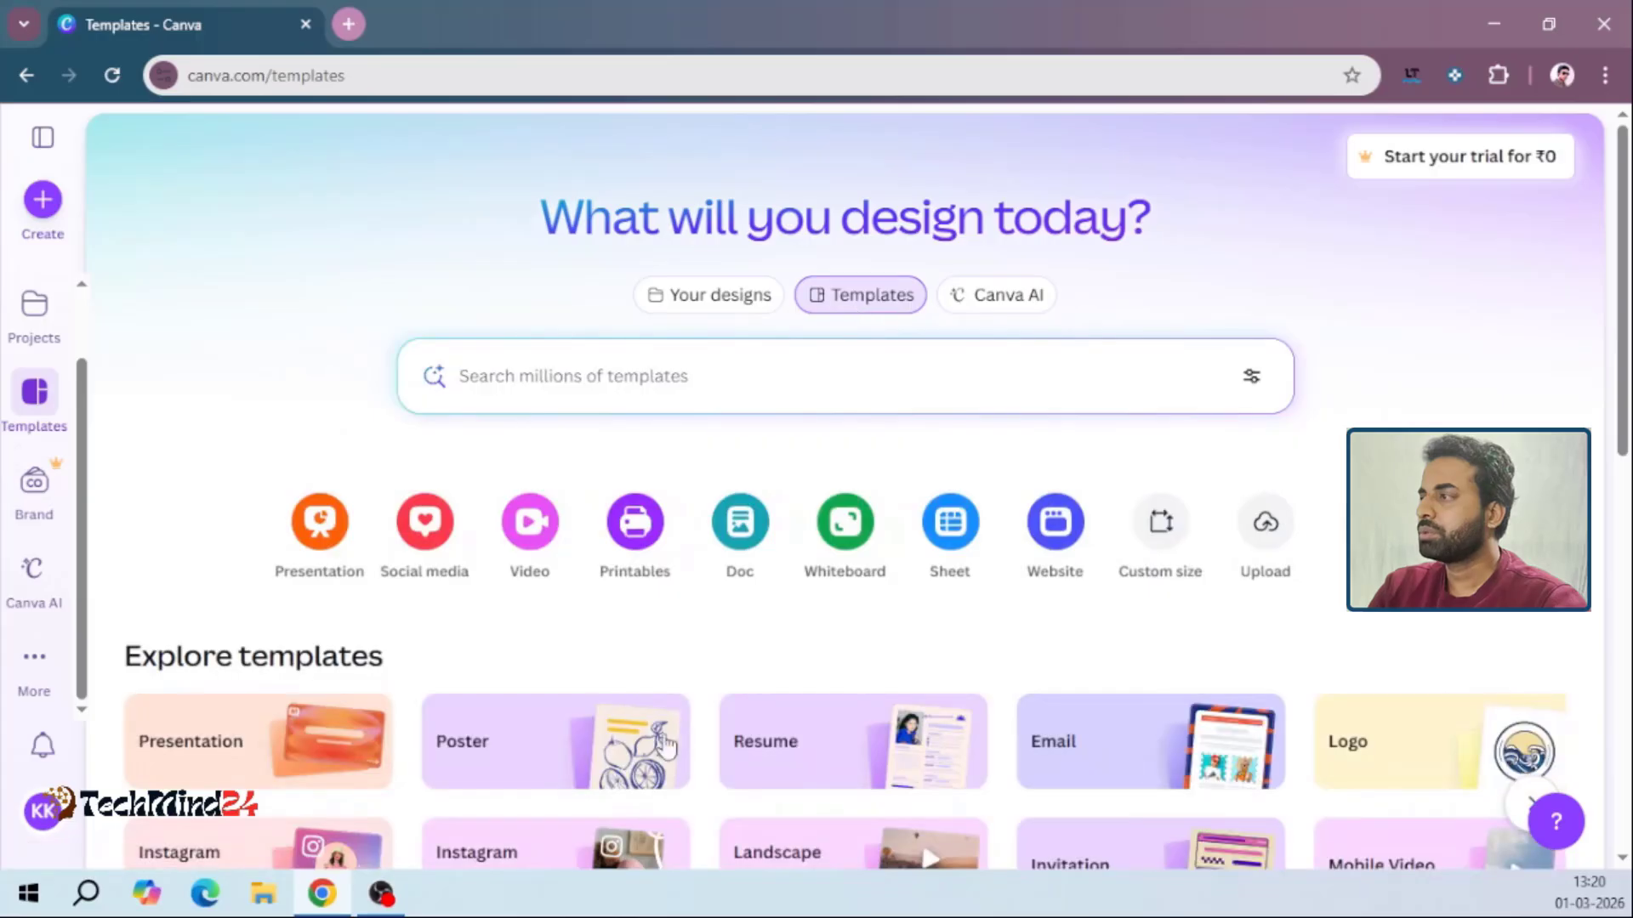
{"action": "left_click_drag", "start_coordinate": [1624, 353], "coordinate": [1626, 502]}
{"action": "scroll", "coordinate": [1626, 501], "scroll_direction": "down", "scroll_amount": 13}
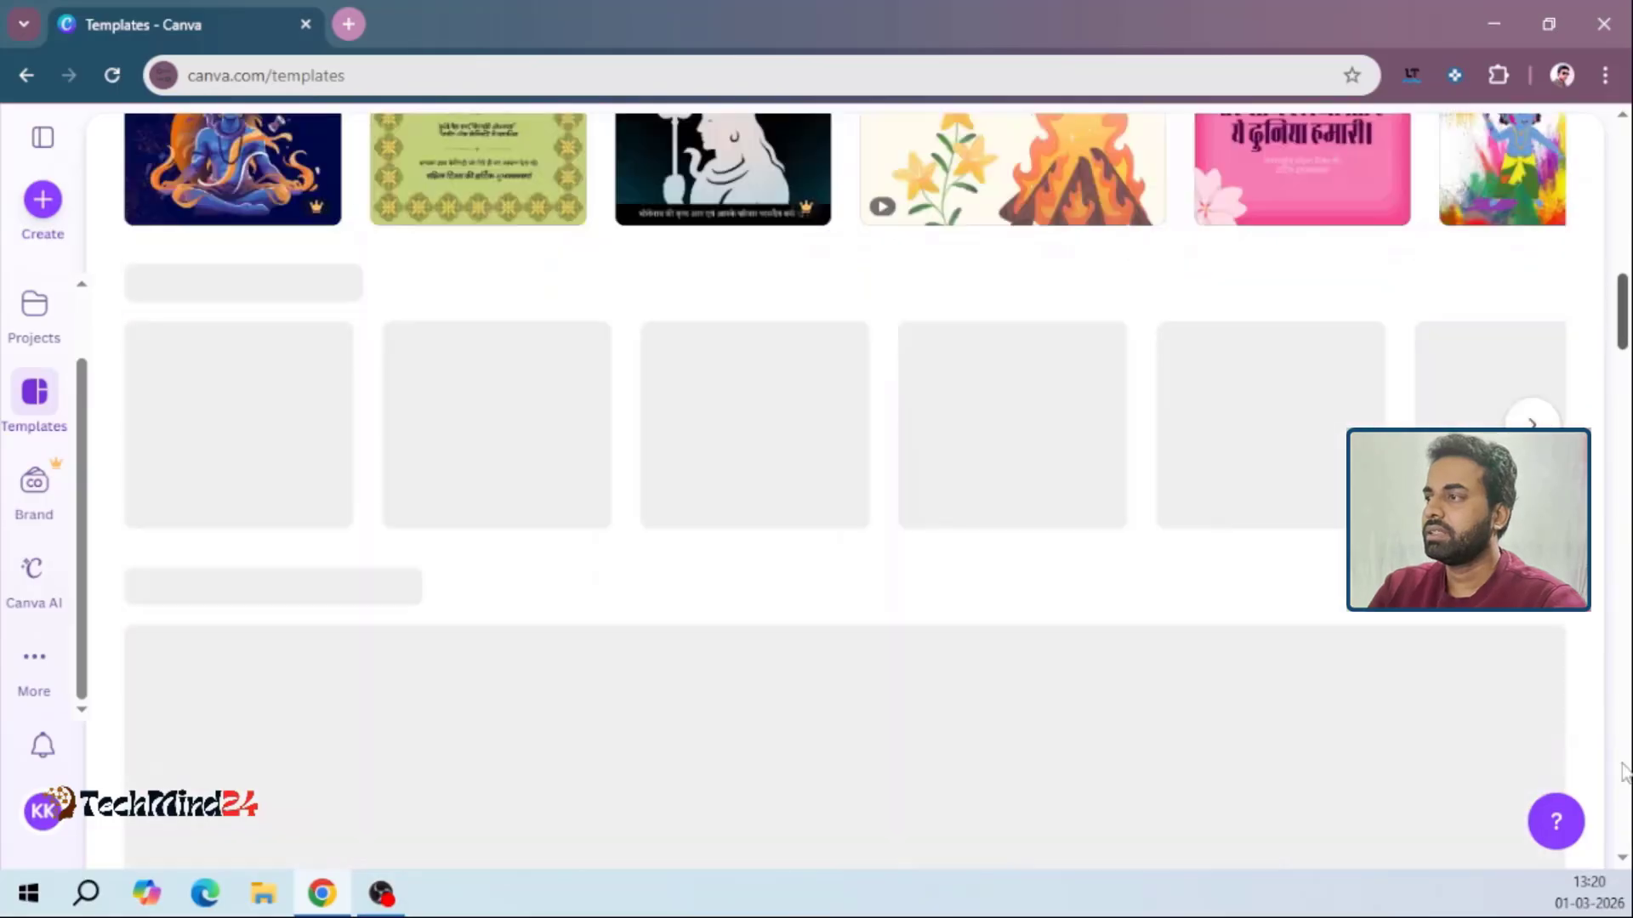
{"action": "left_click_drag", "start_coordinate": [1625, 773], "coordinate": [1594, 436]}
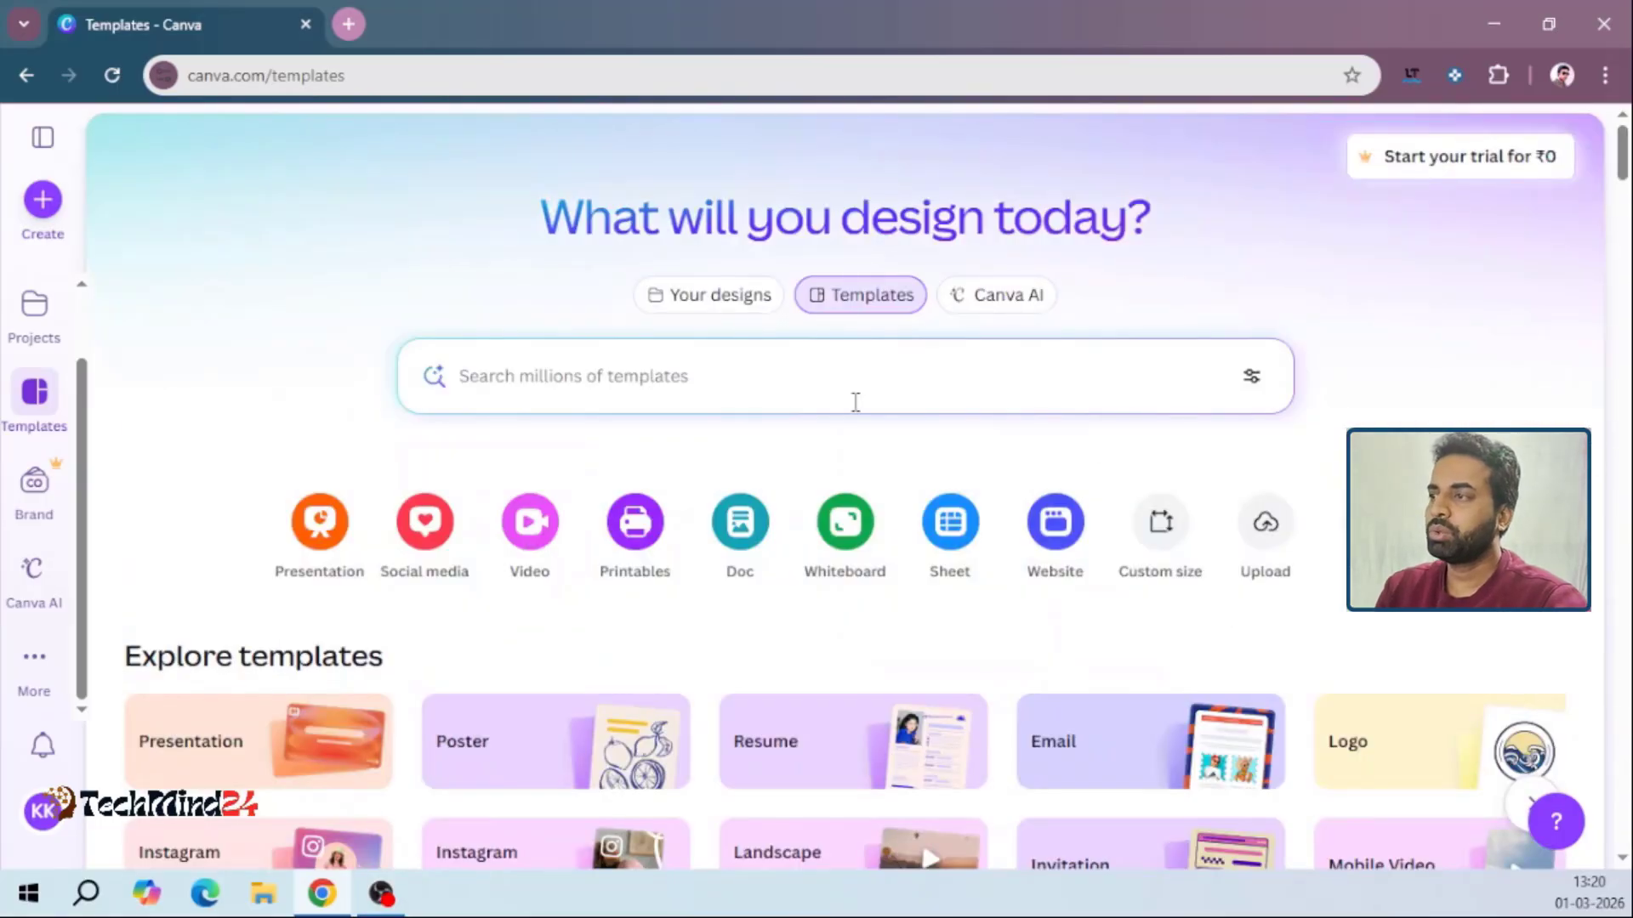
Search the template library for "youtube thumbnail" using the suggested search term
{"action": "left_click", "coordinate": [783, 394]}
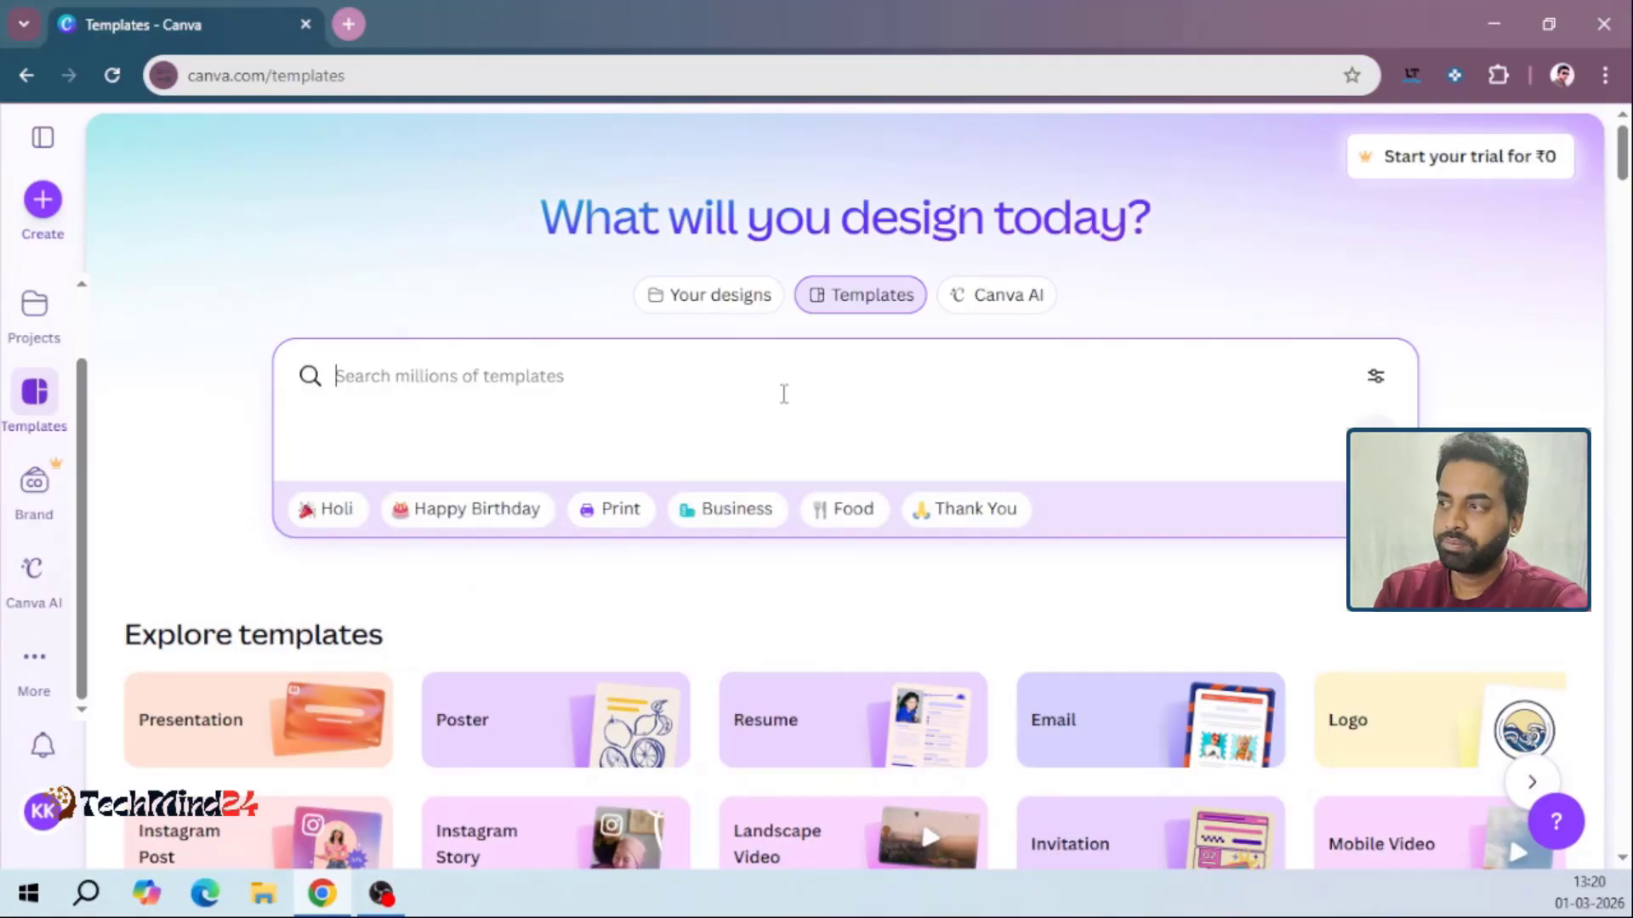
{"action": "type", "text": "THU"}
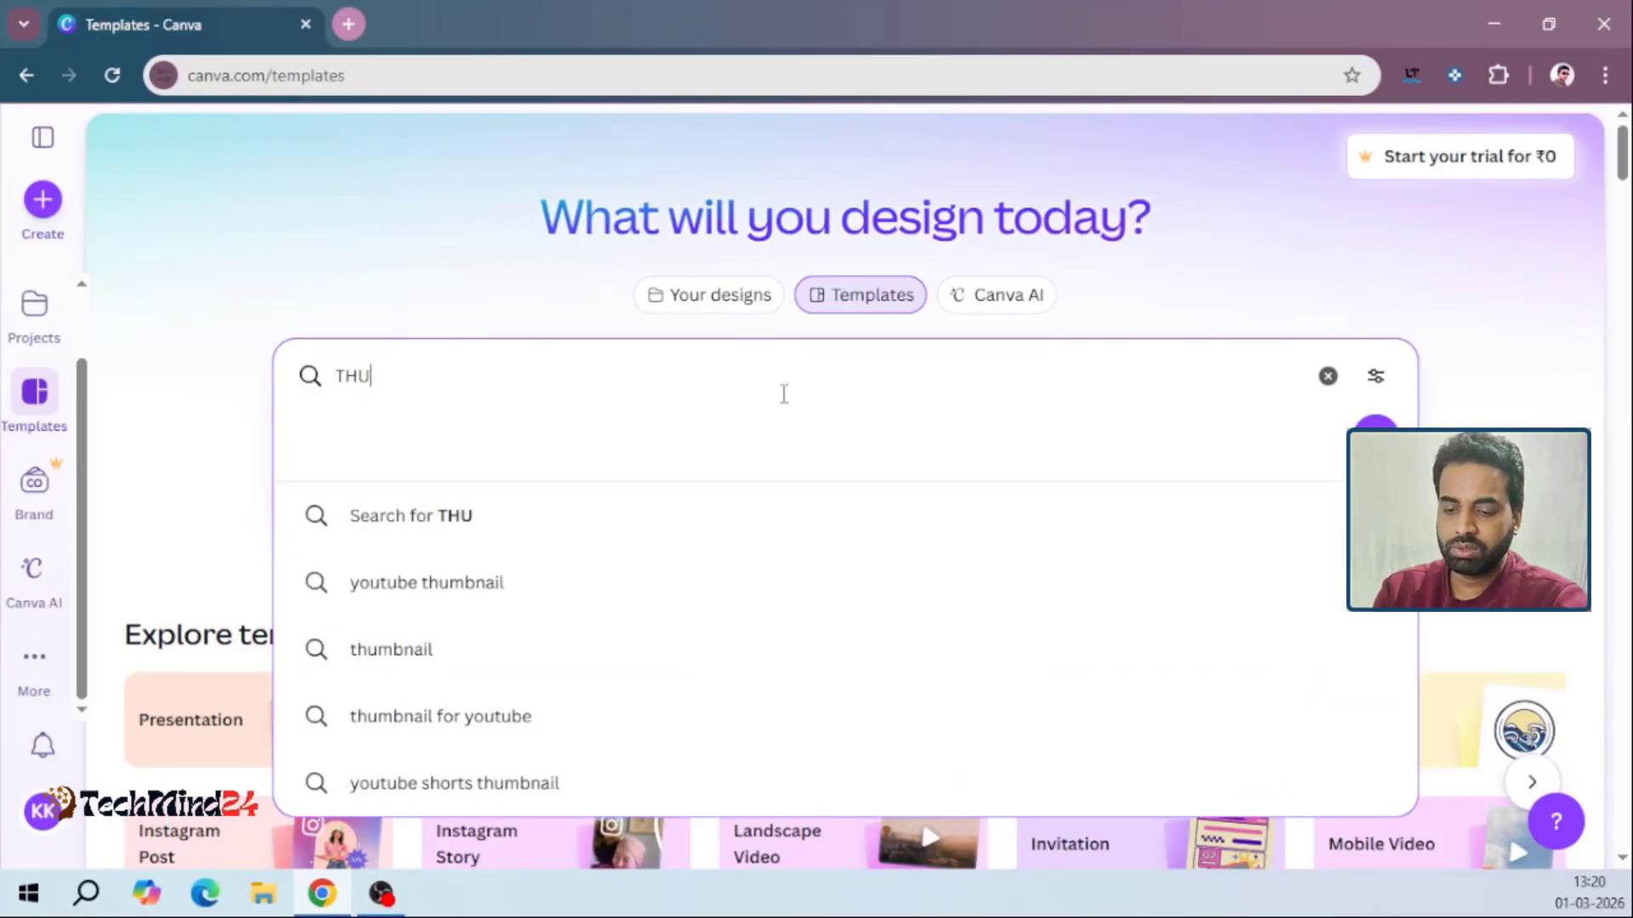
{"action": "type", "text": "MBNAIL"}
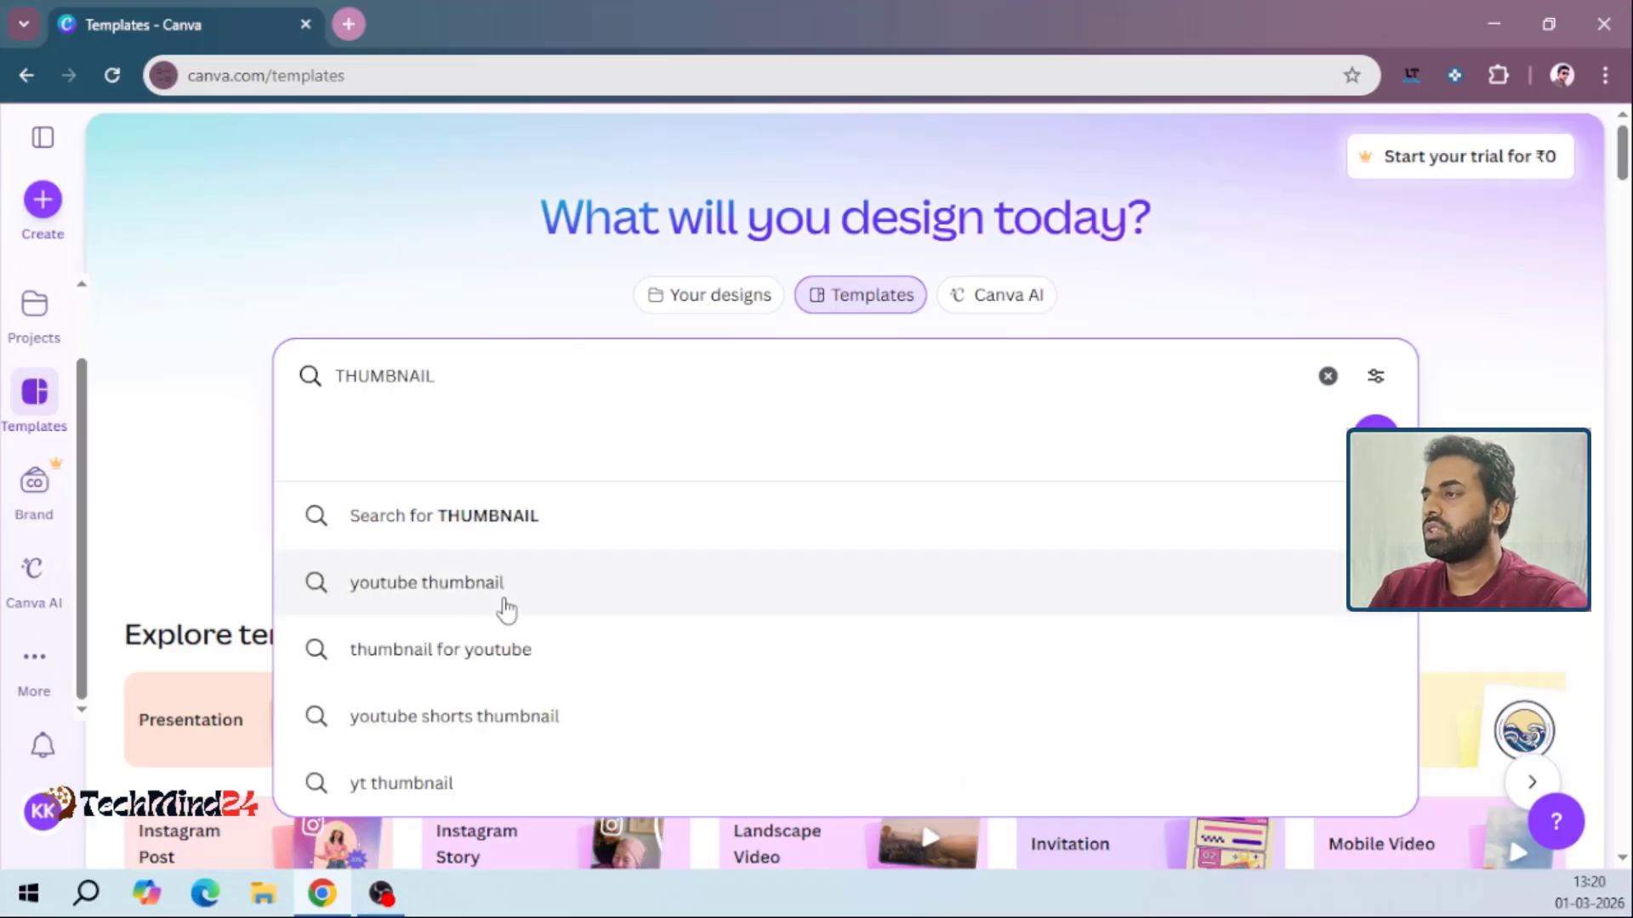
{"action": "left_click", "coordinate": [429, 585]}
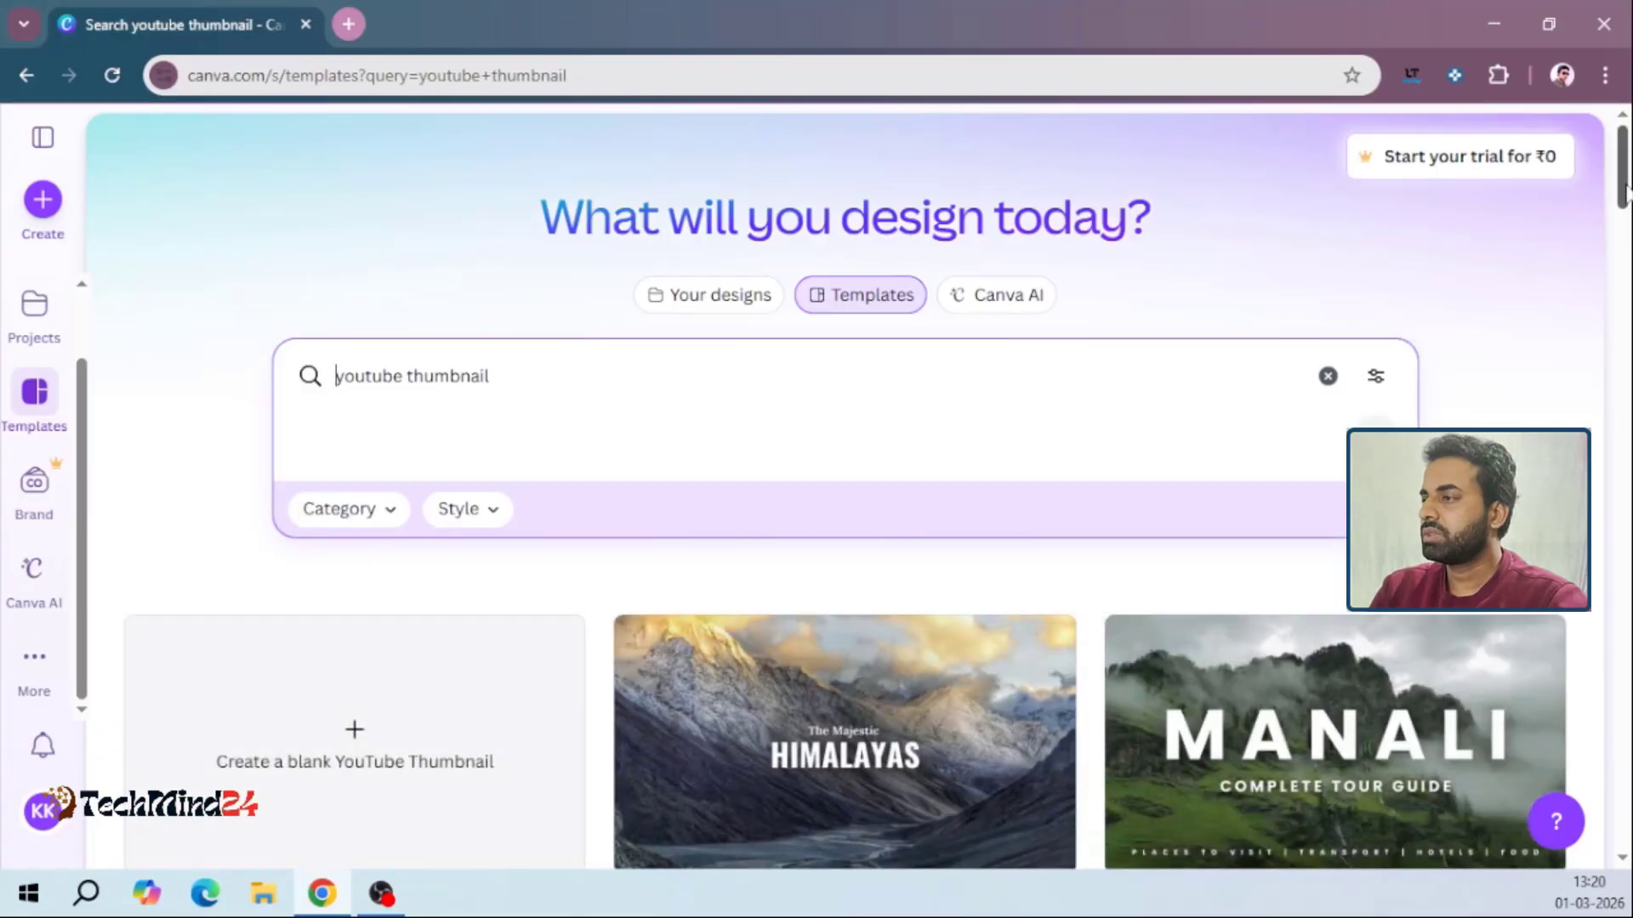
Find the Green Passive Income Ideas YouTube Thumbnail template among the results and open it for customising
{"action": "left_click_drag", "start_coordinate": [1625, 192], "coordinate": [1627, 642]}
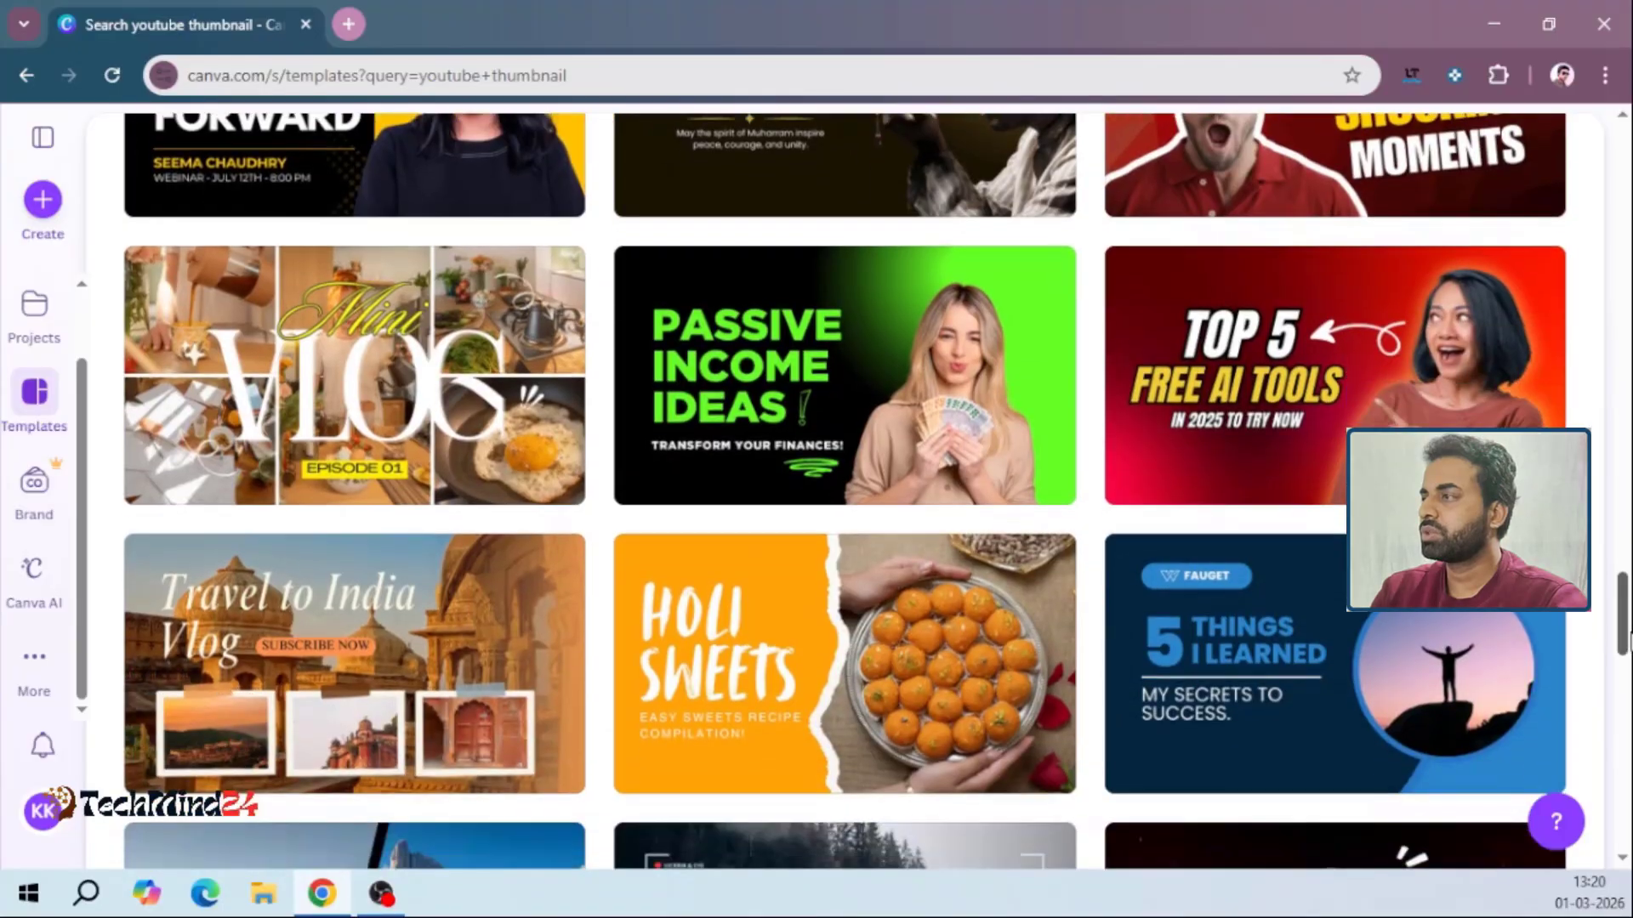
{"action": "left_click", "coordinate": [797, 407]}
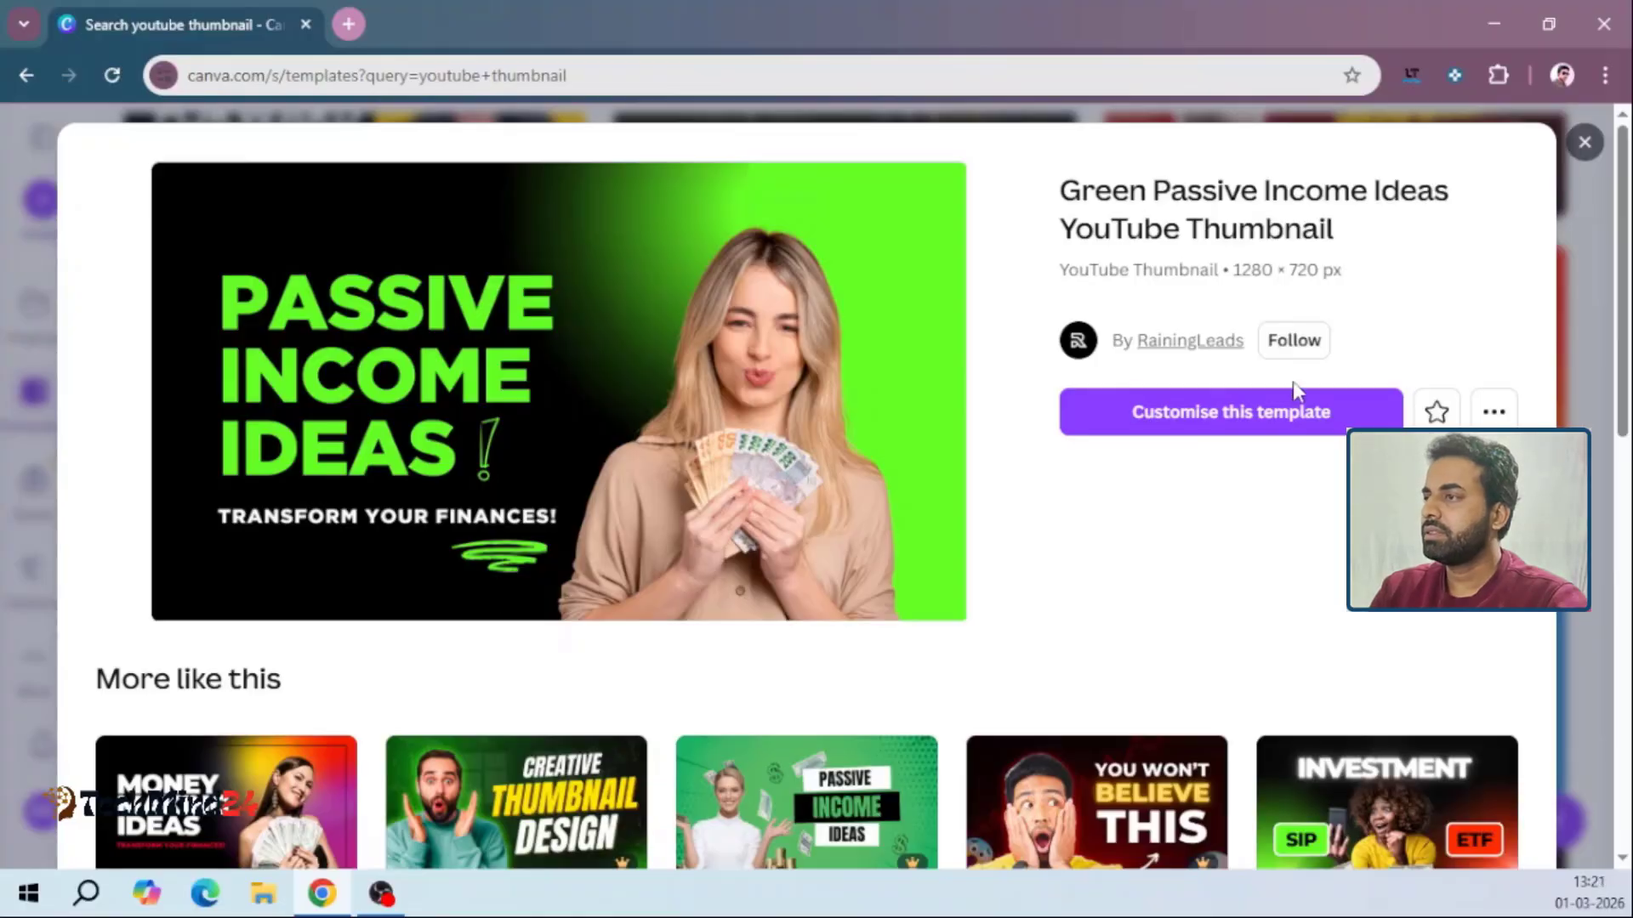
{"action": "left_click", "coordinate": [1290, 421]}
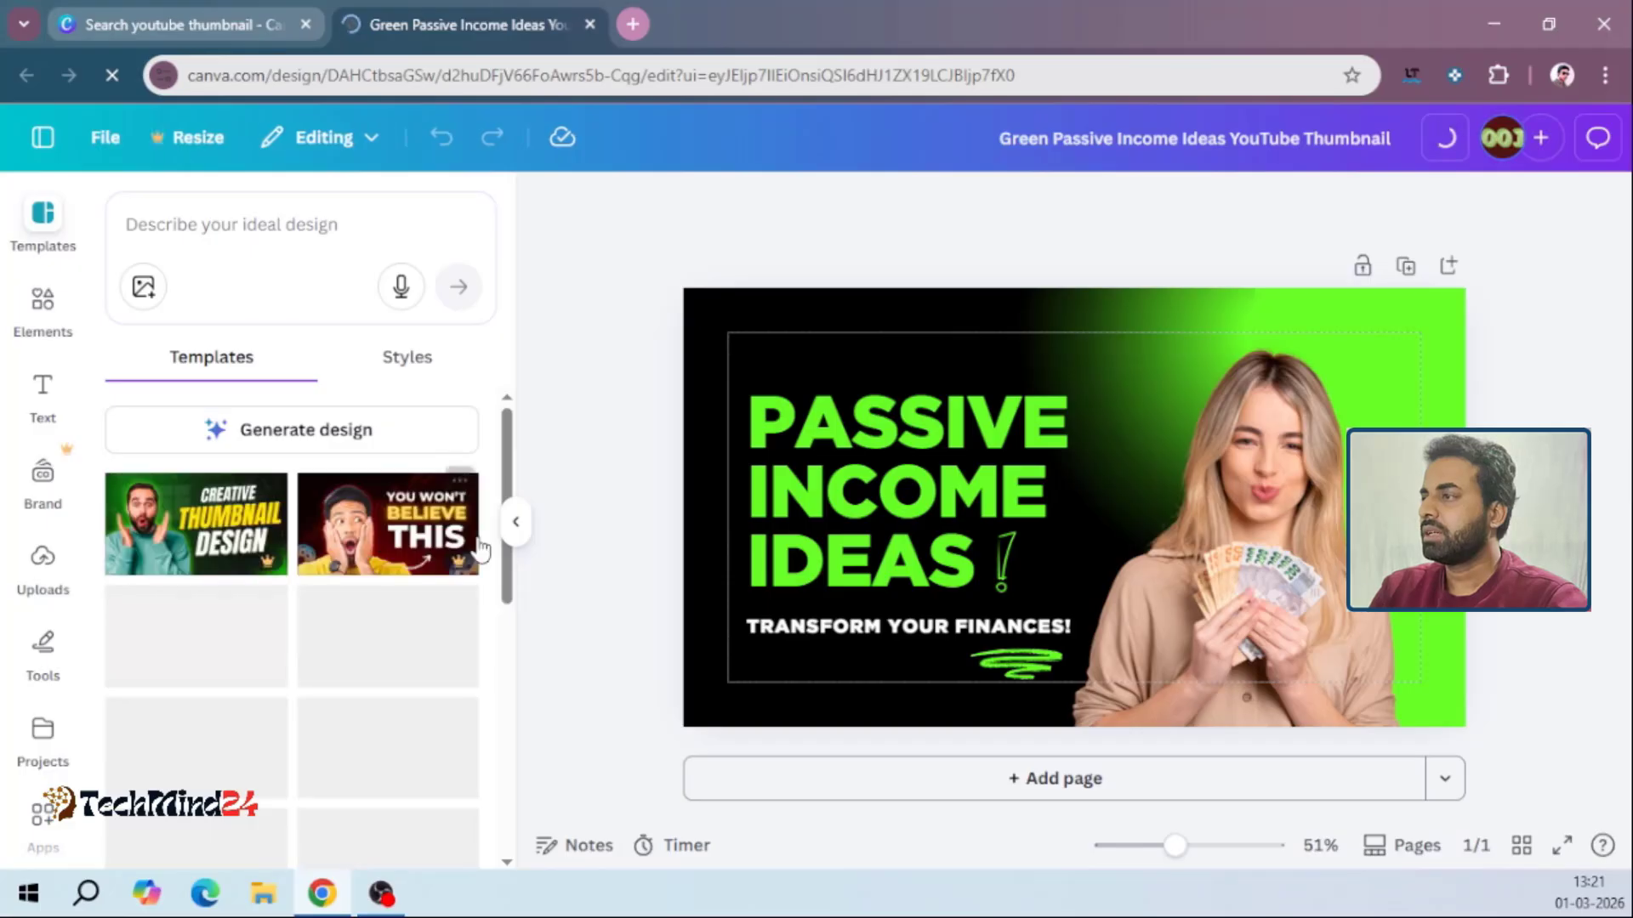
Examine the font and font size options for the "PASSIVE INCOME IDEAS" heading and the editing options for the woman's photo
{"action": "left_click", "coordinate": [822, 438]}
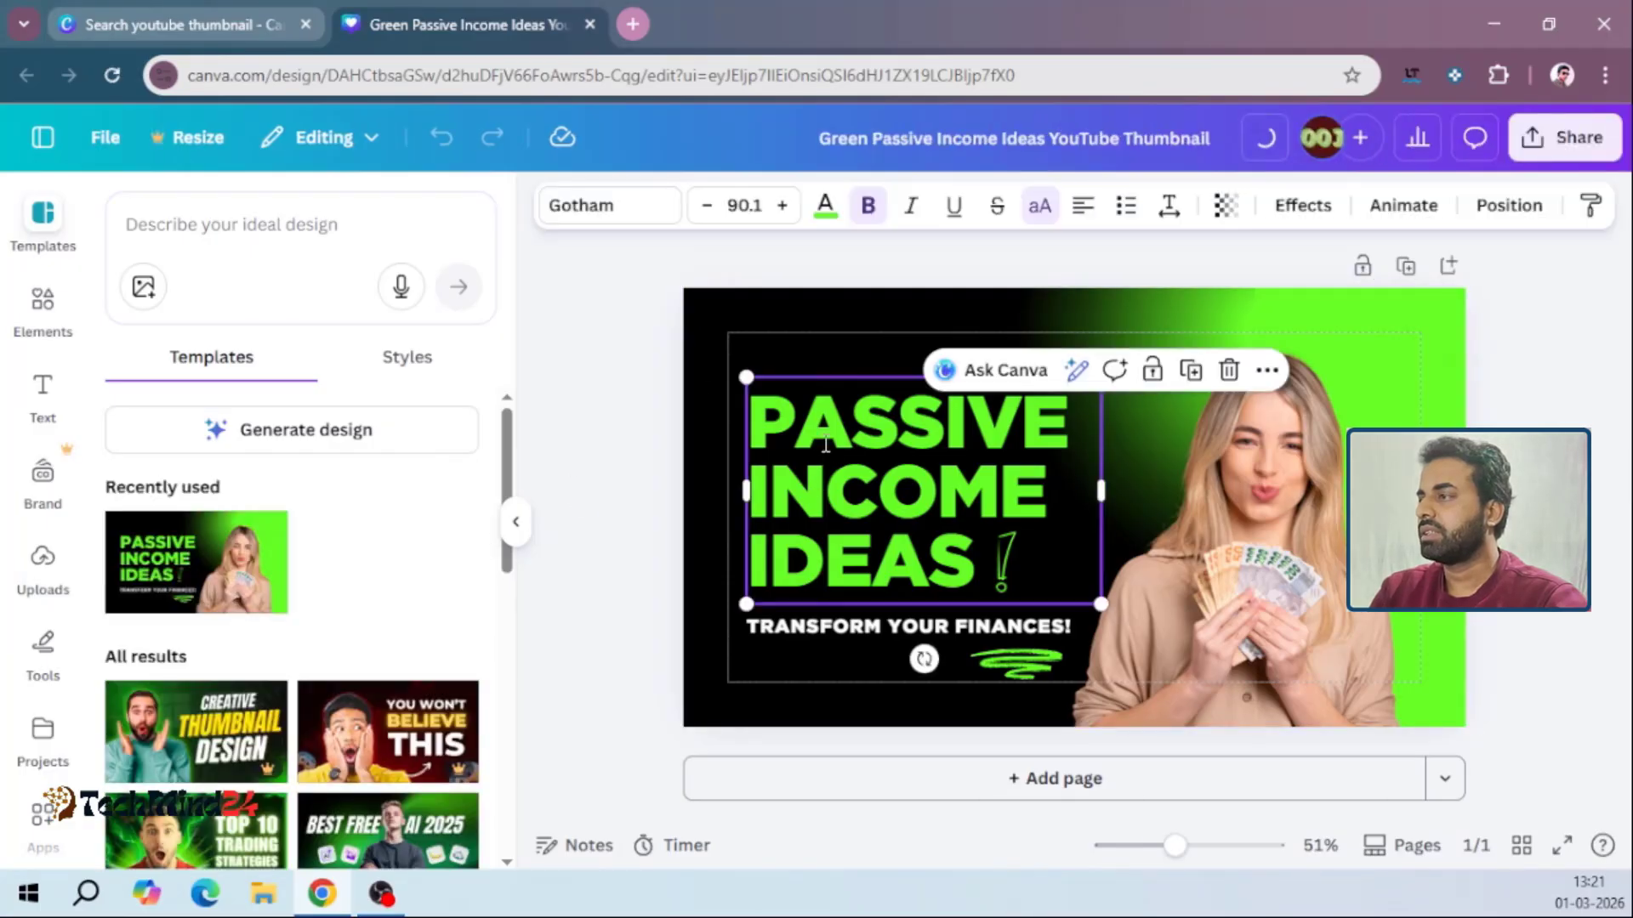
{"action": "left_click", "coordinate": [825, 443]}
{"action": "left_click", "coordinate": [932, 483]}
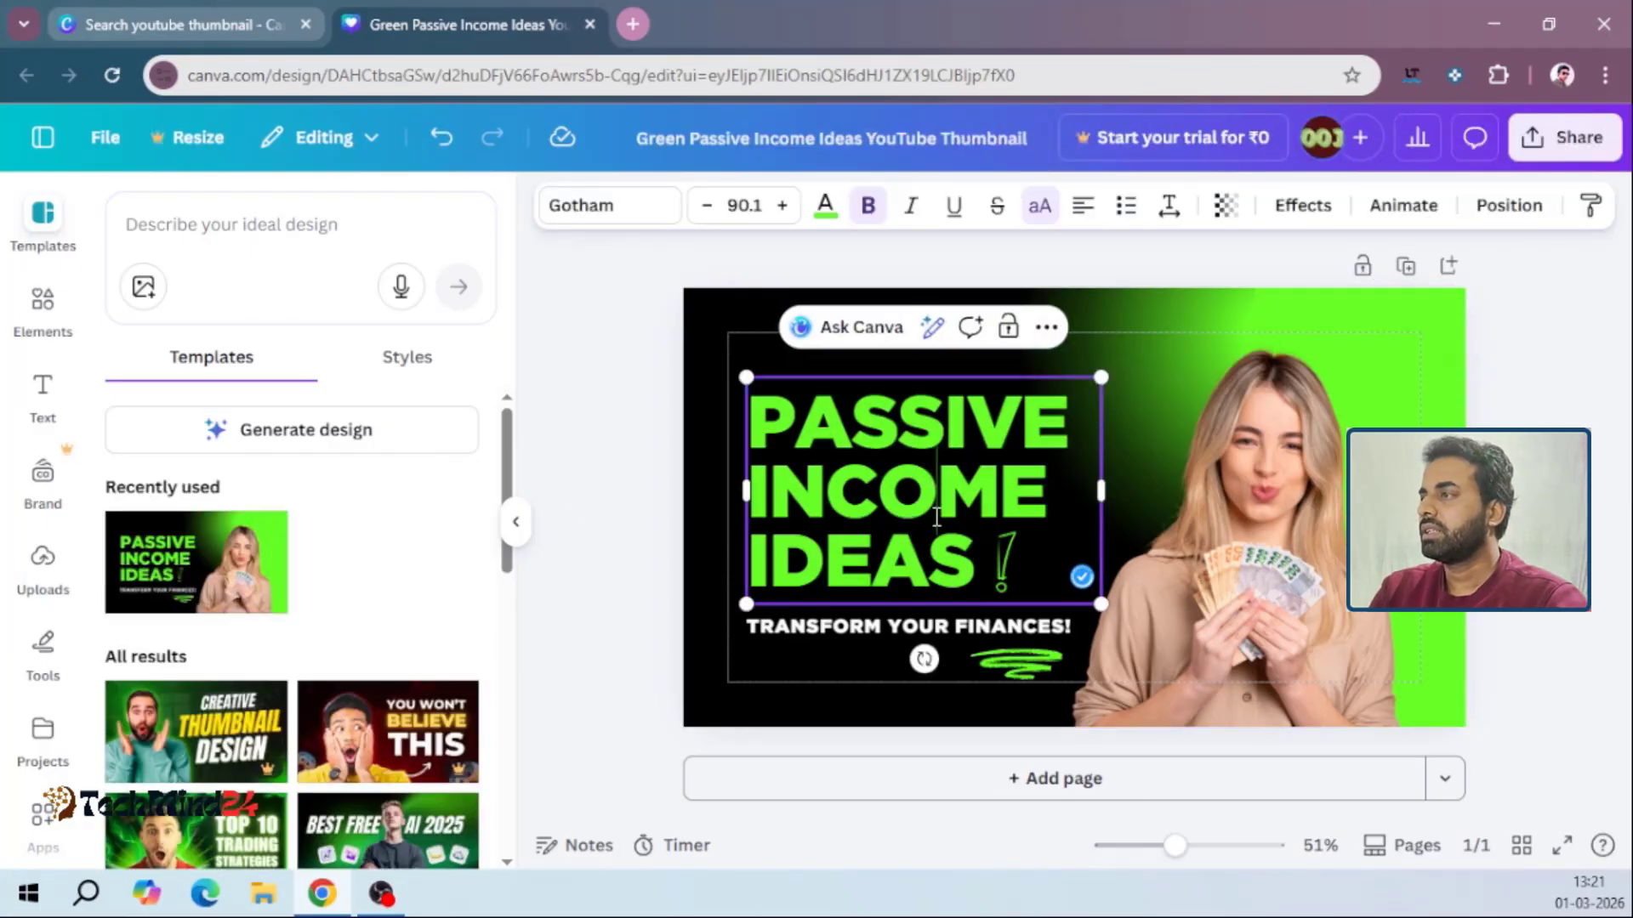
{"action": "triple_click", "coordinate": [936, 516]}
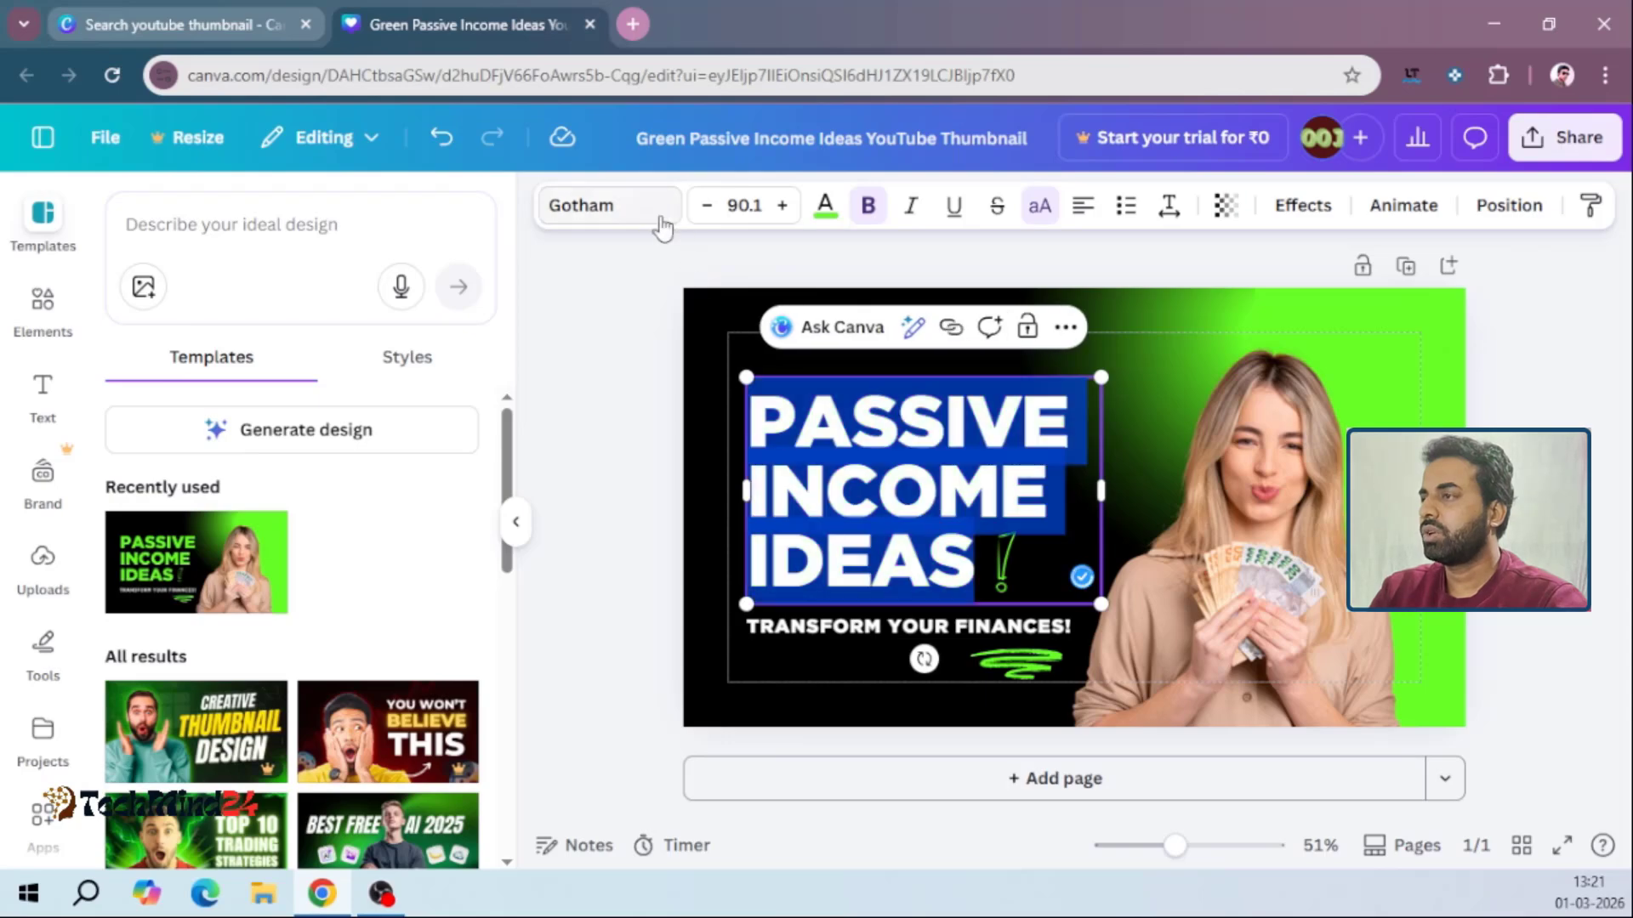
{"action": "left_click", "coordinate": [595, 221]}
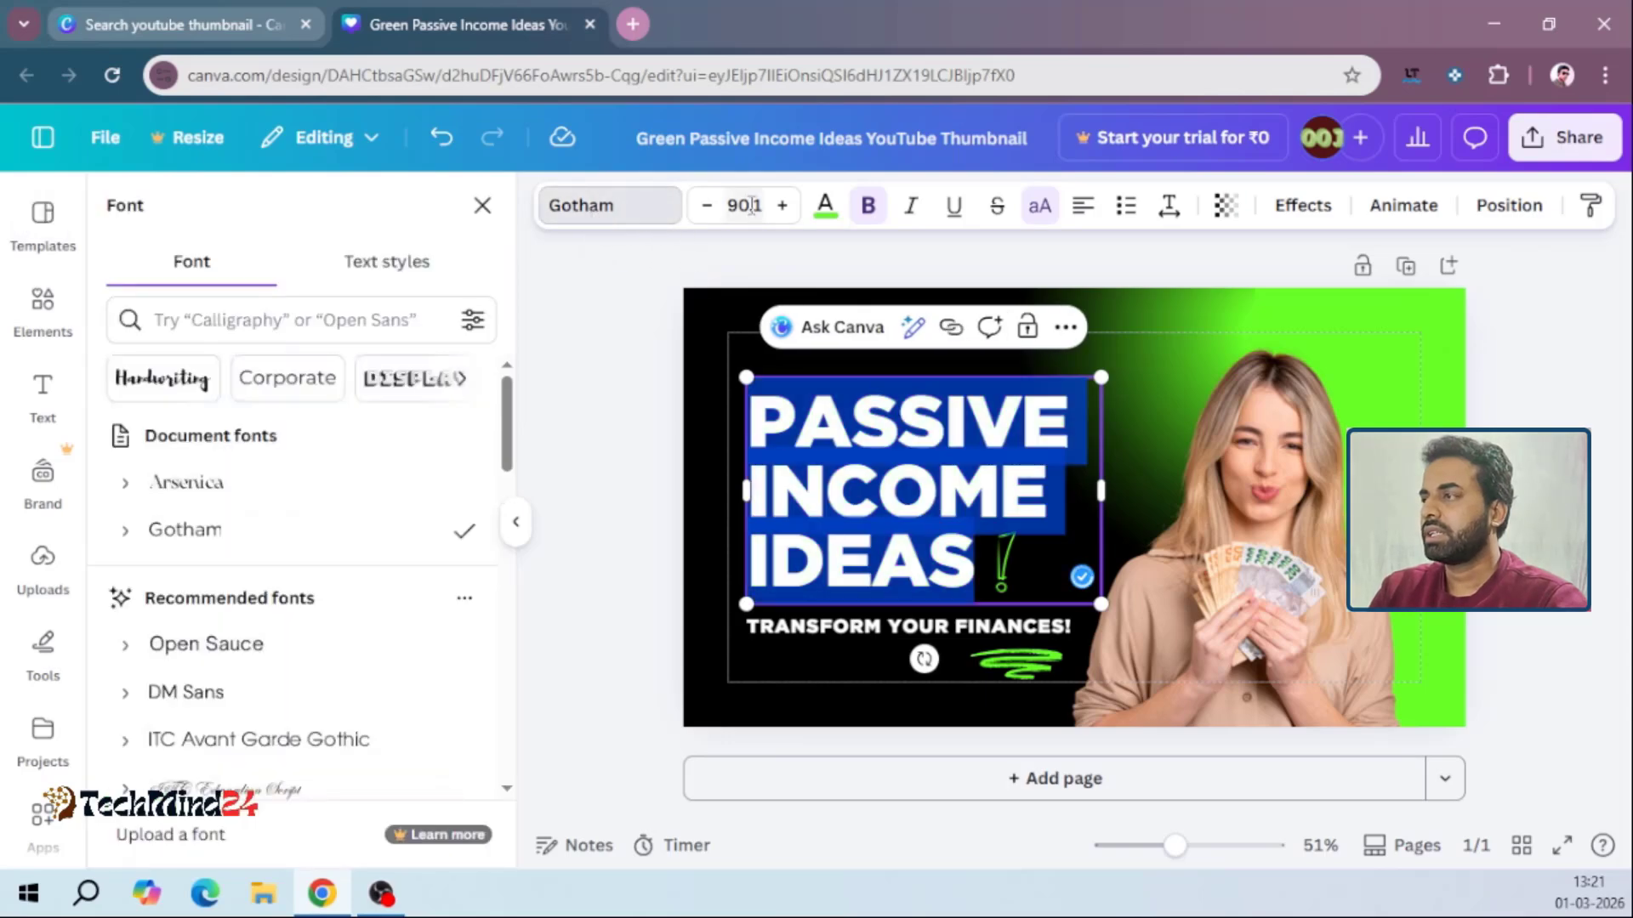
{"action": "left_click", "coordinate": [748, 204]}
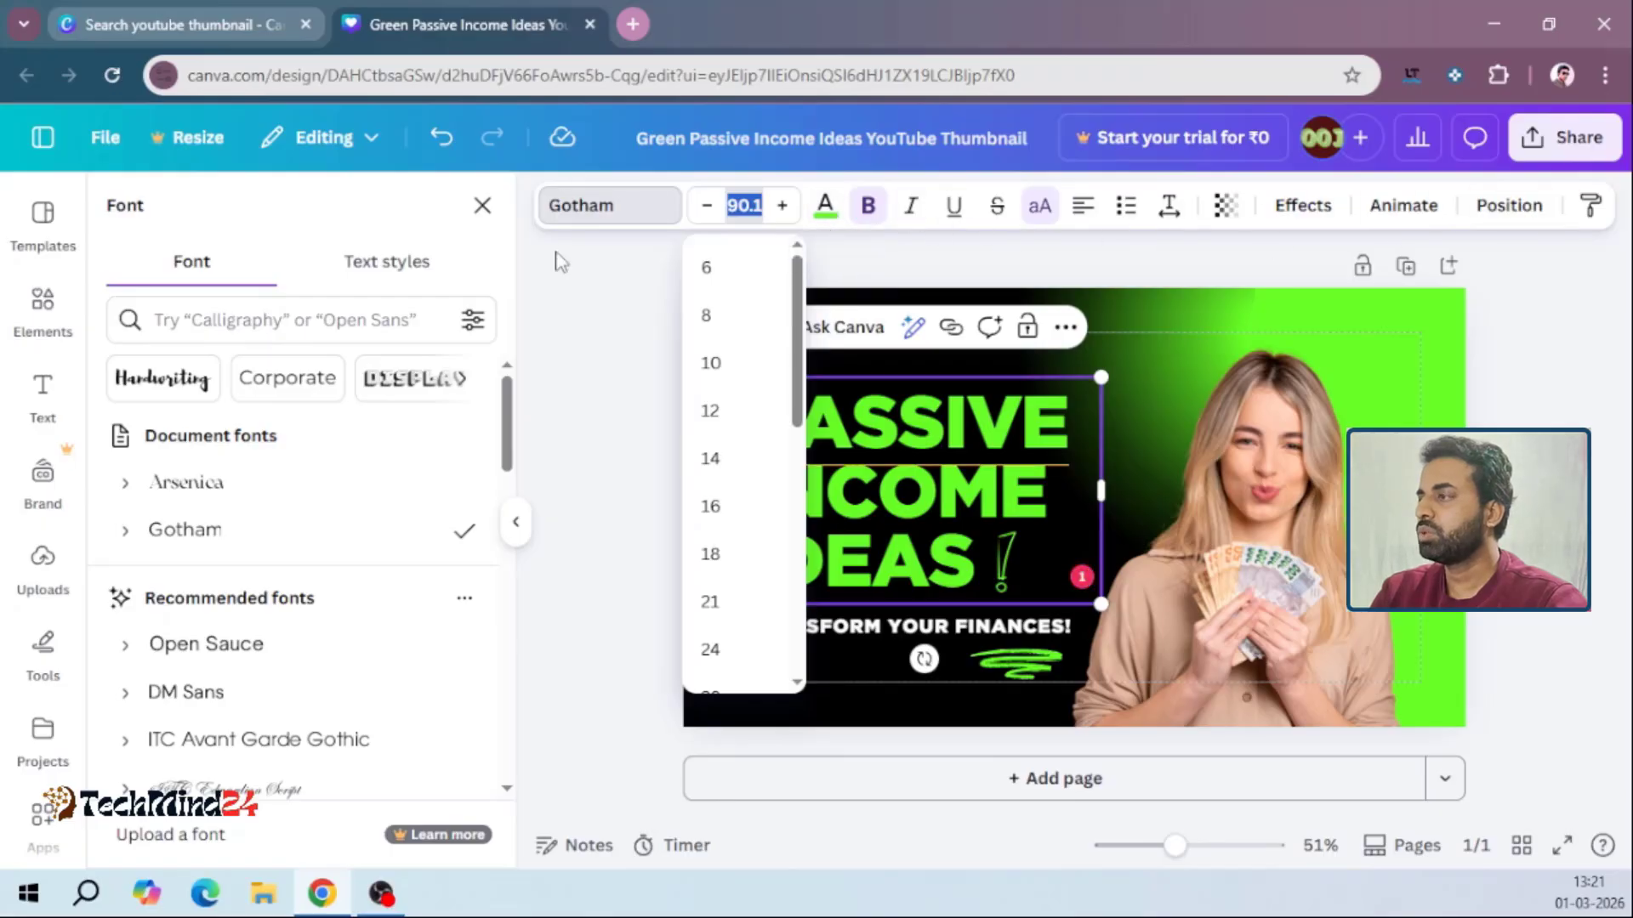
{"action": "left_click", "coordinate": [961, 480]}
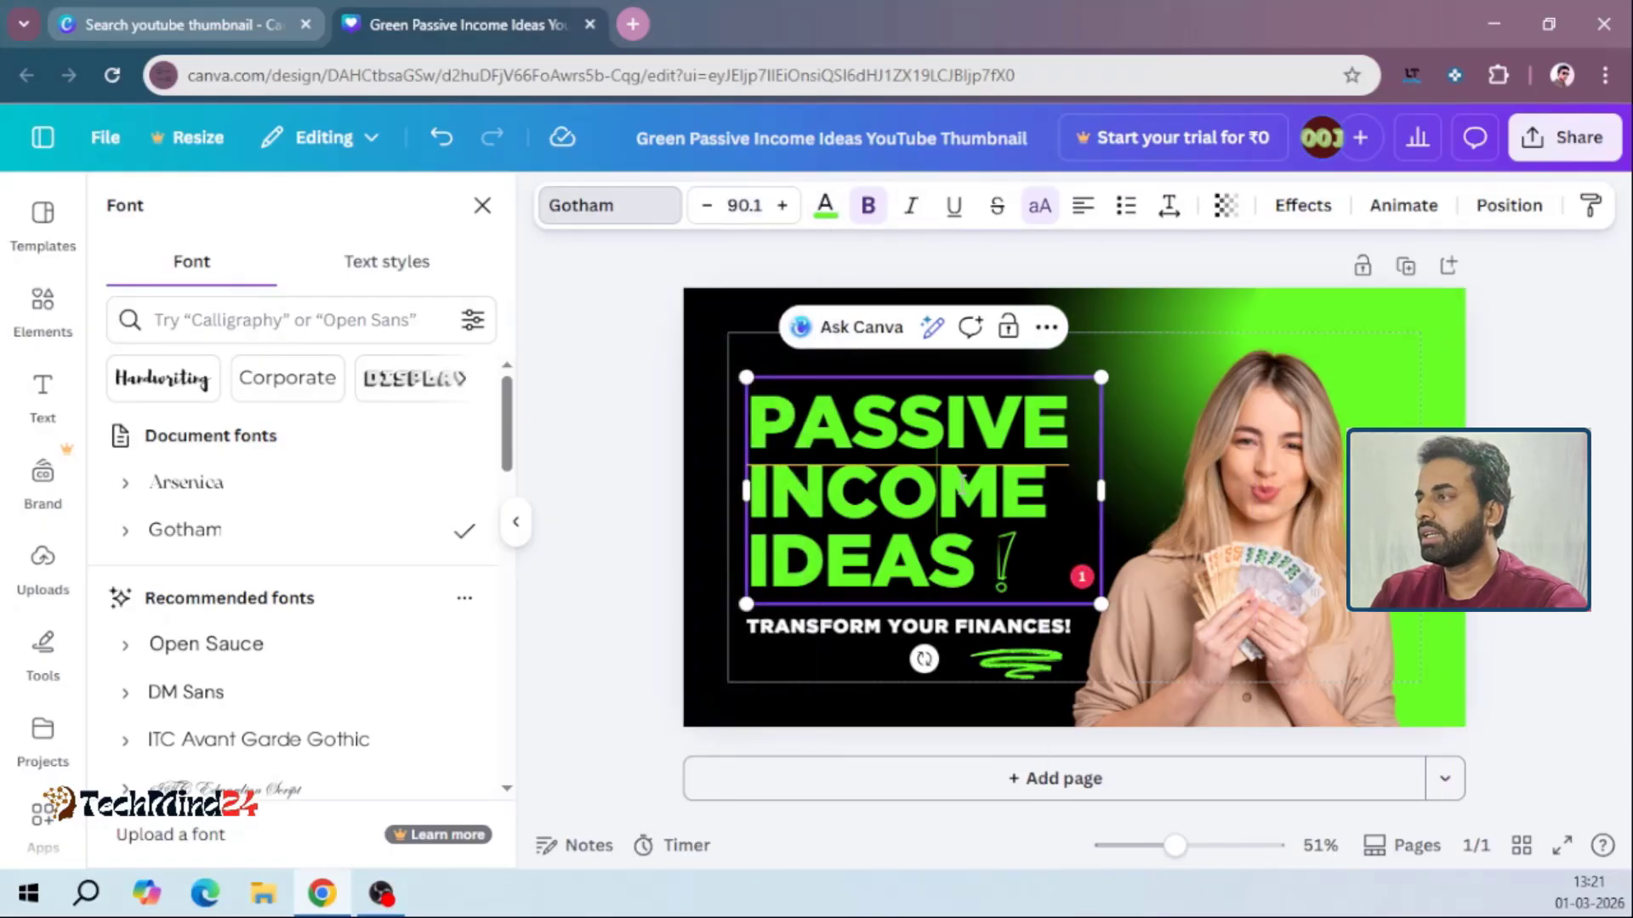
{"action": "left_click", "coordinate": [1255, 530]}
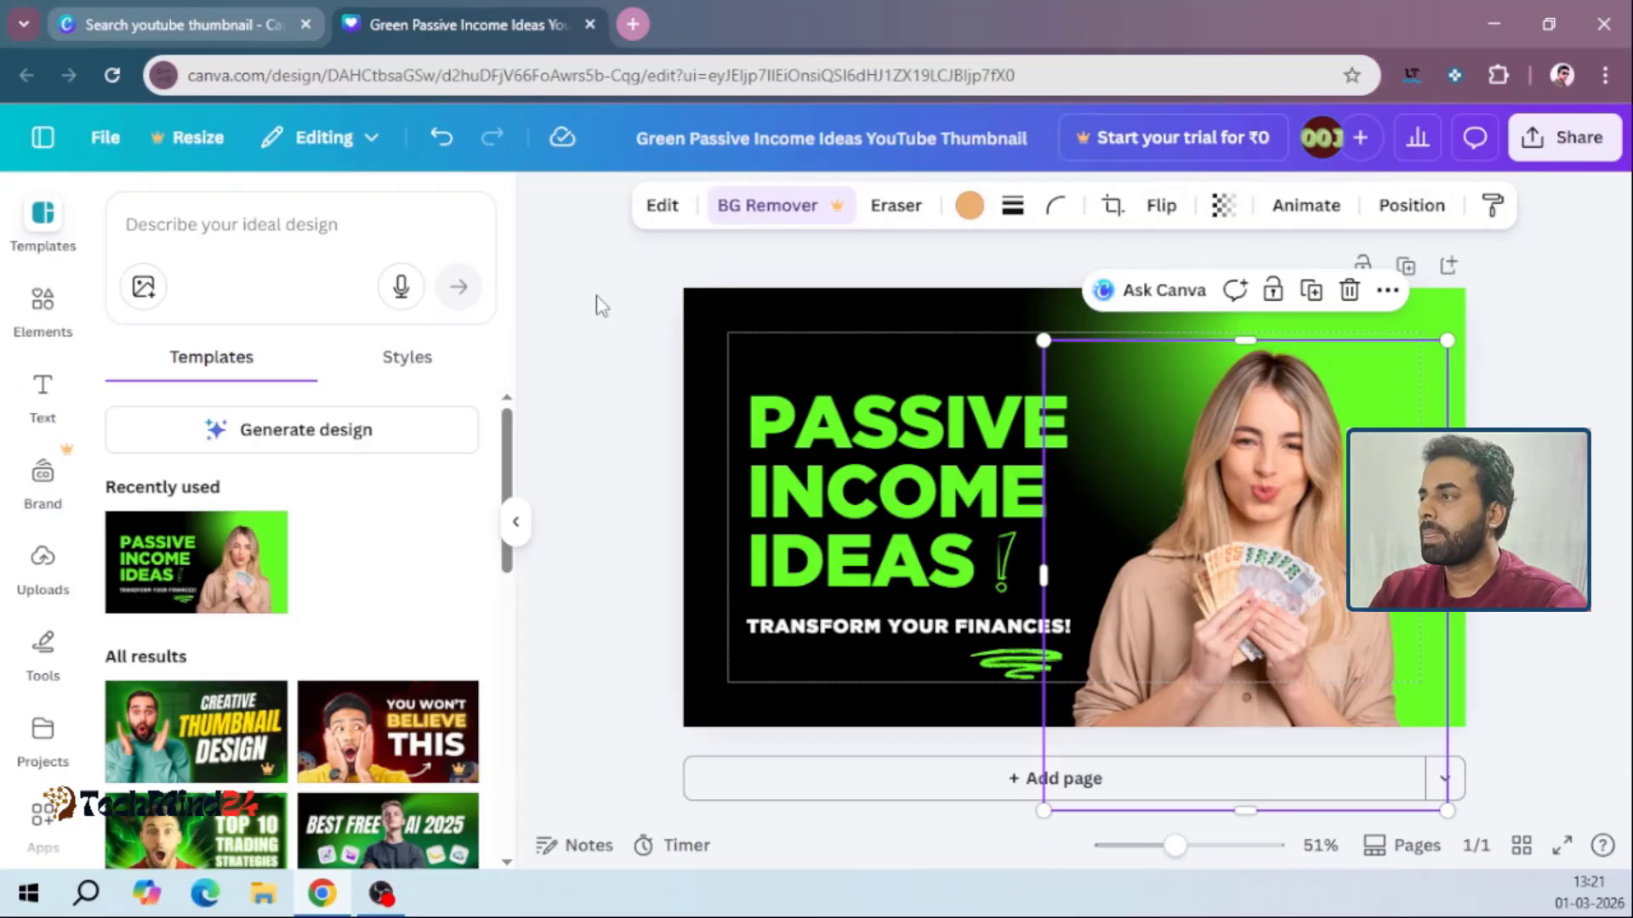
{"action": "left_click", "coordinate": [600, 304]}
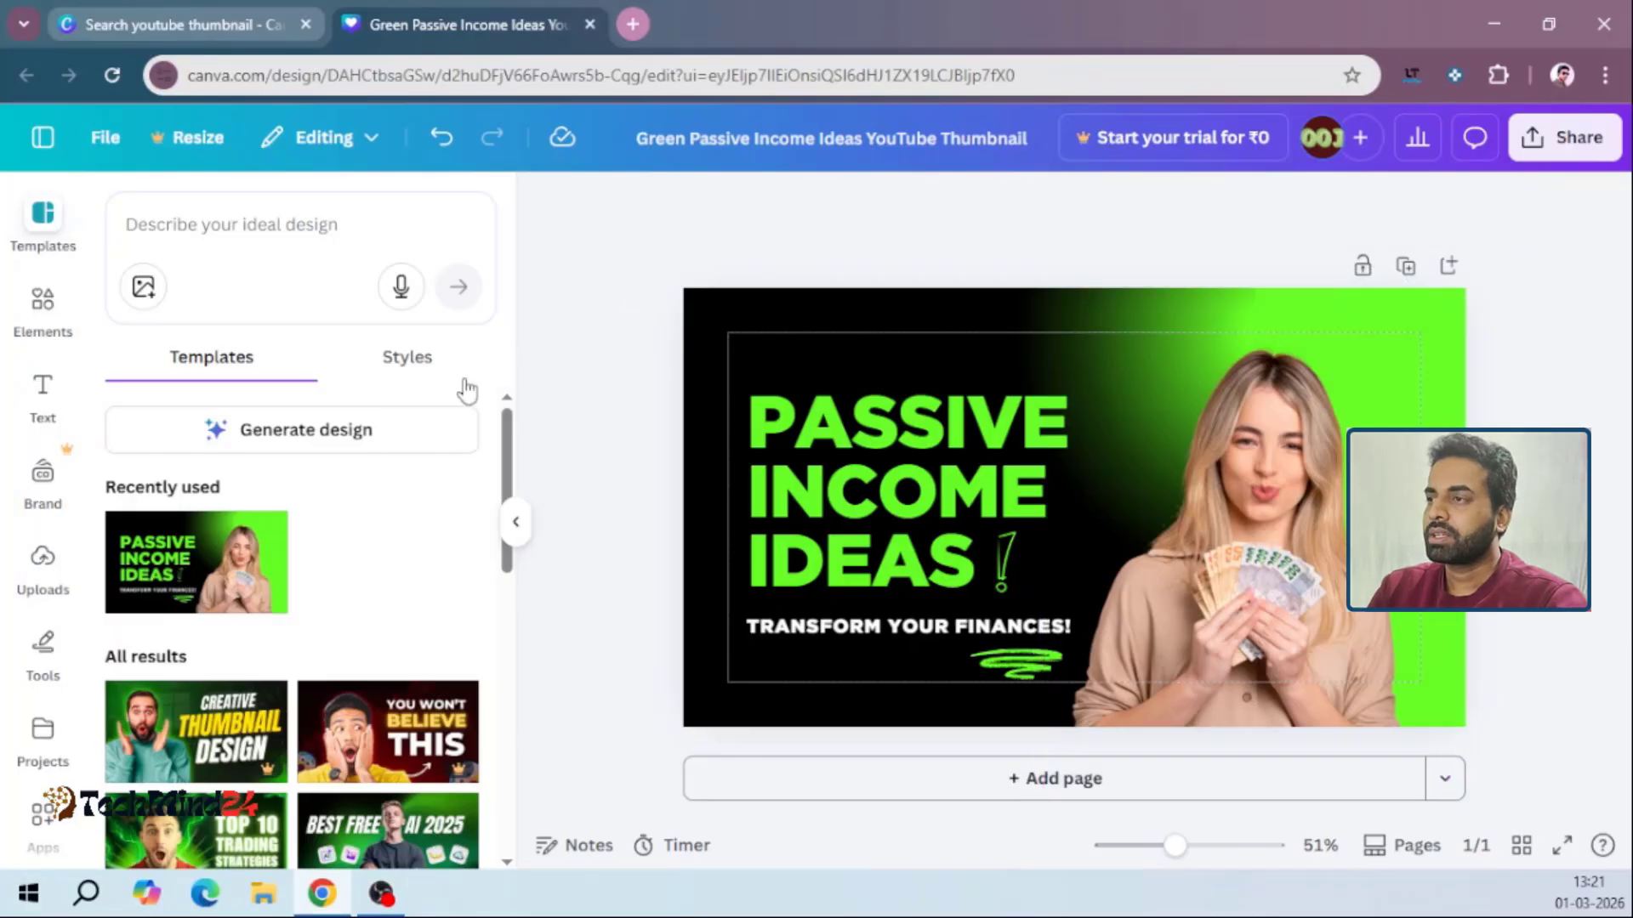
Browse the templates within the editor and replace the current design with the LETSPLAY template
{"action": "left_click", "coordinate": [38, 223]}
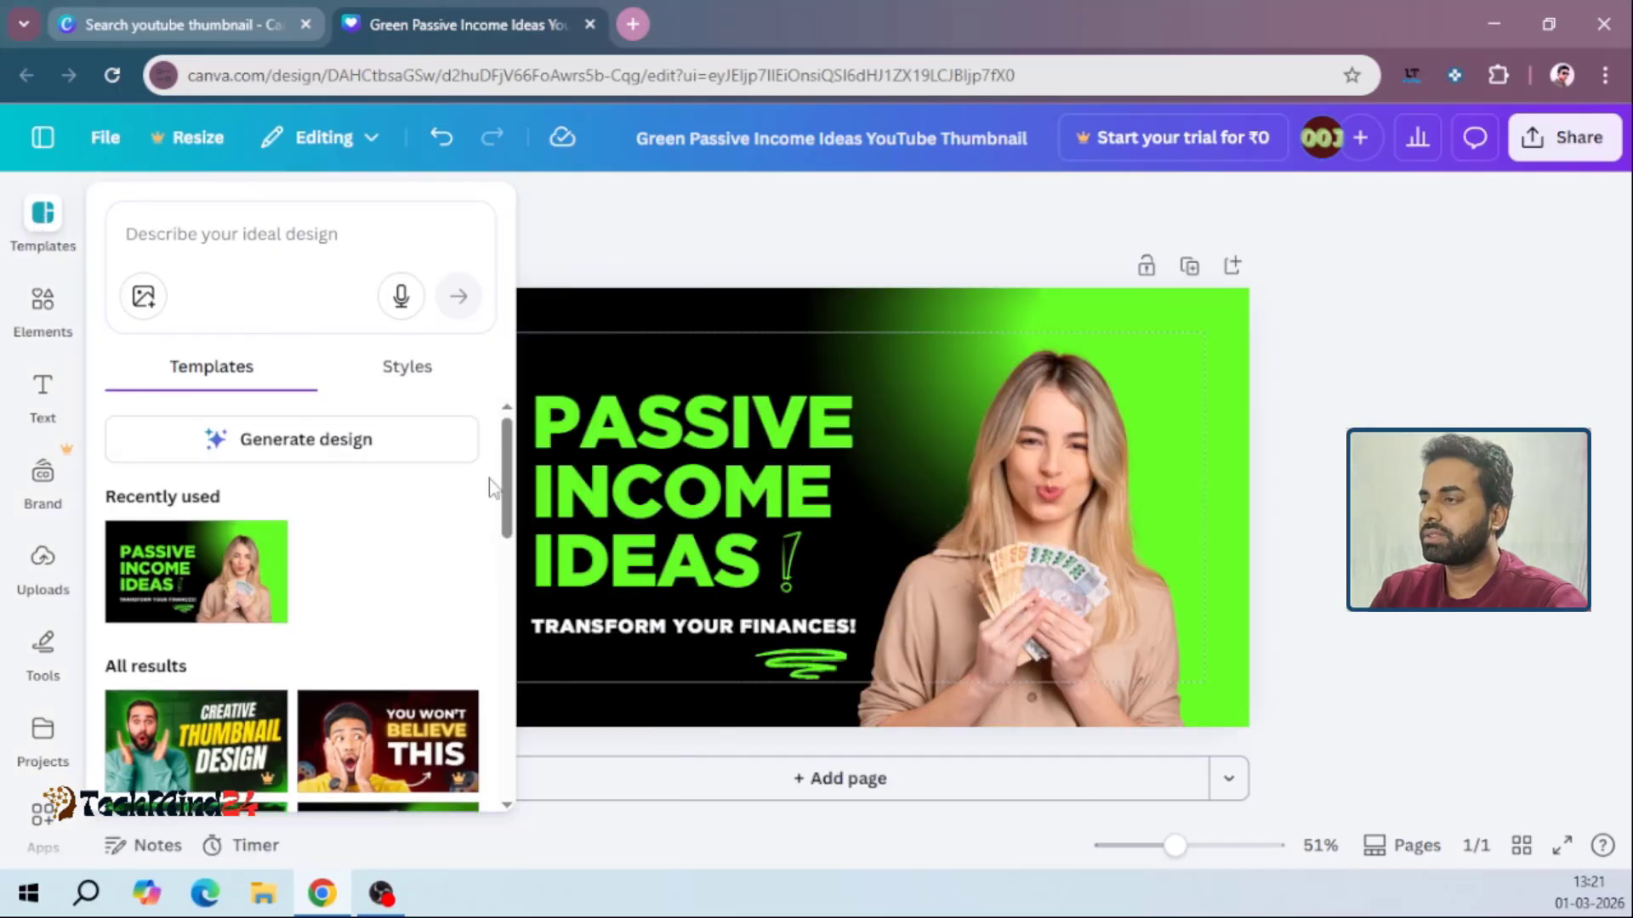
{"action": "left_click_drag", "start_coordinate": [506, 464], "coordinate": [495, 837]}
{"action": "left_click", "coordinate": [493, 826]}
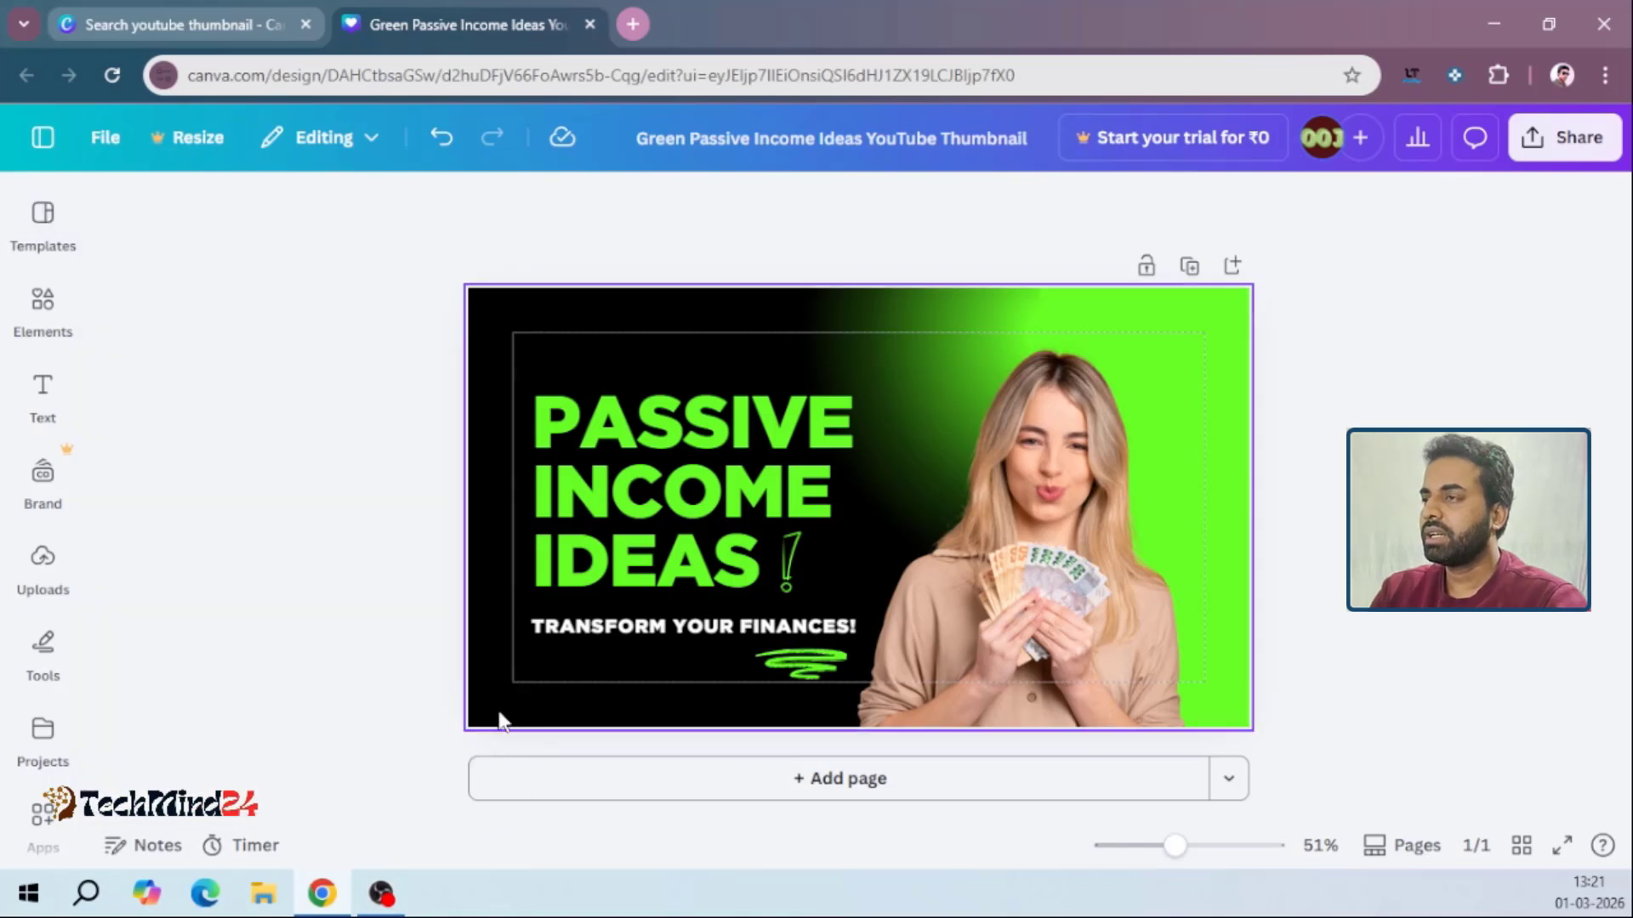
{"action": "left_click", "coordinate": [42, 218]}
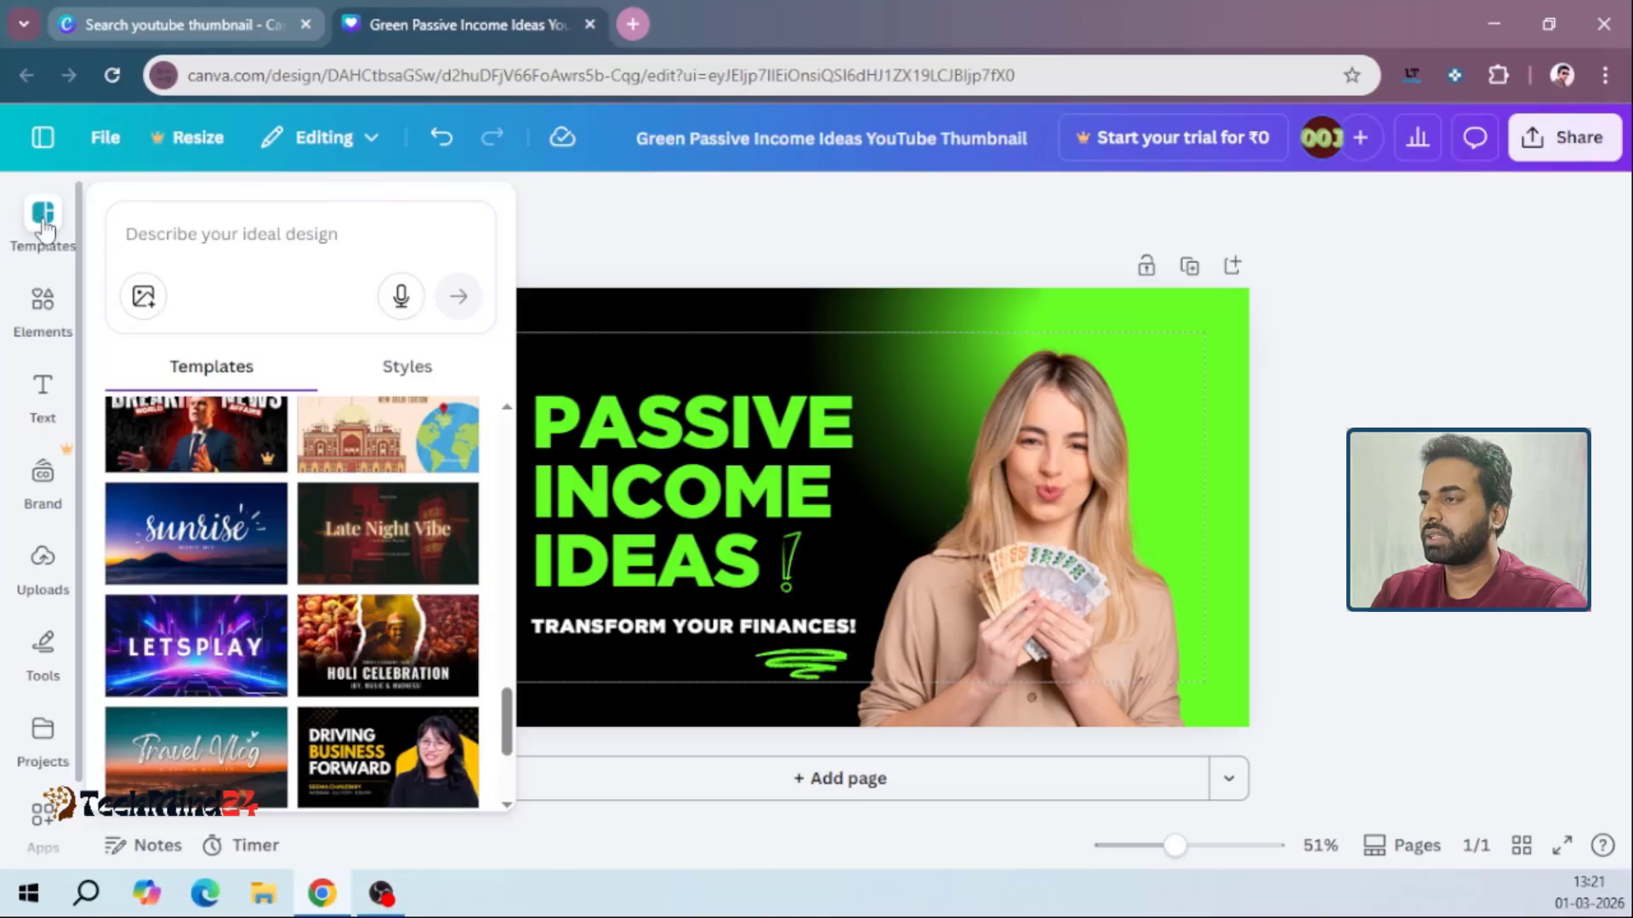
{"action": "left_click", "coordinate": [215, 686]}
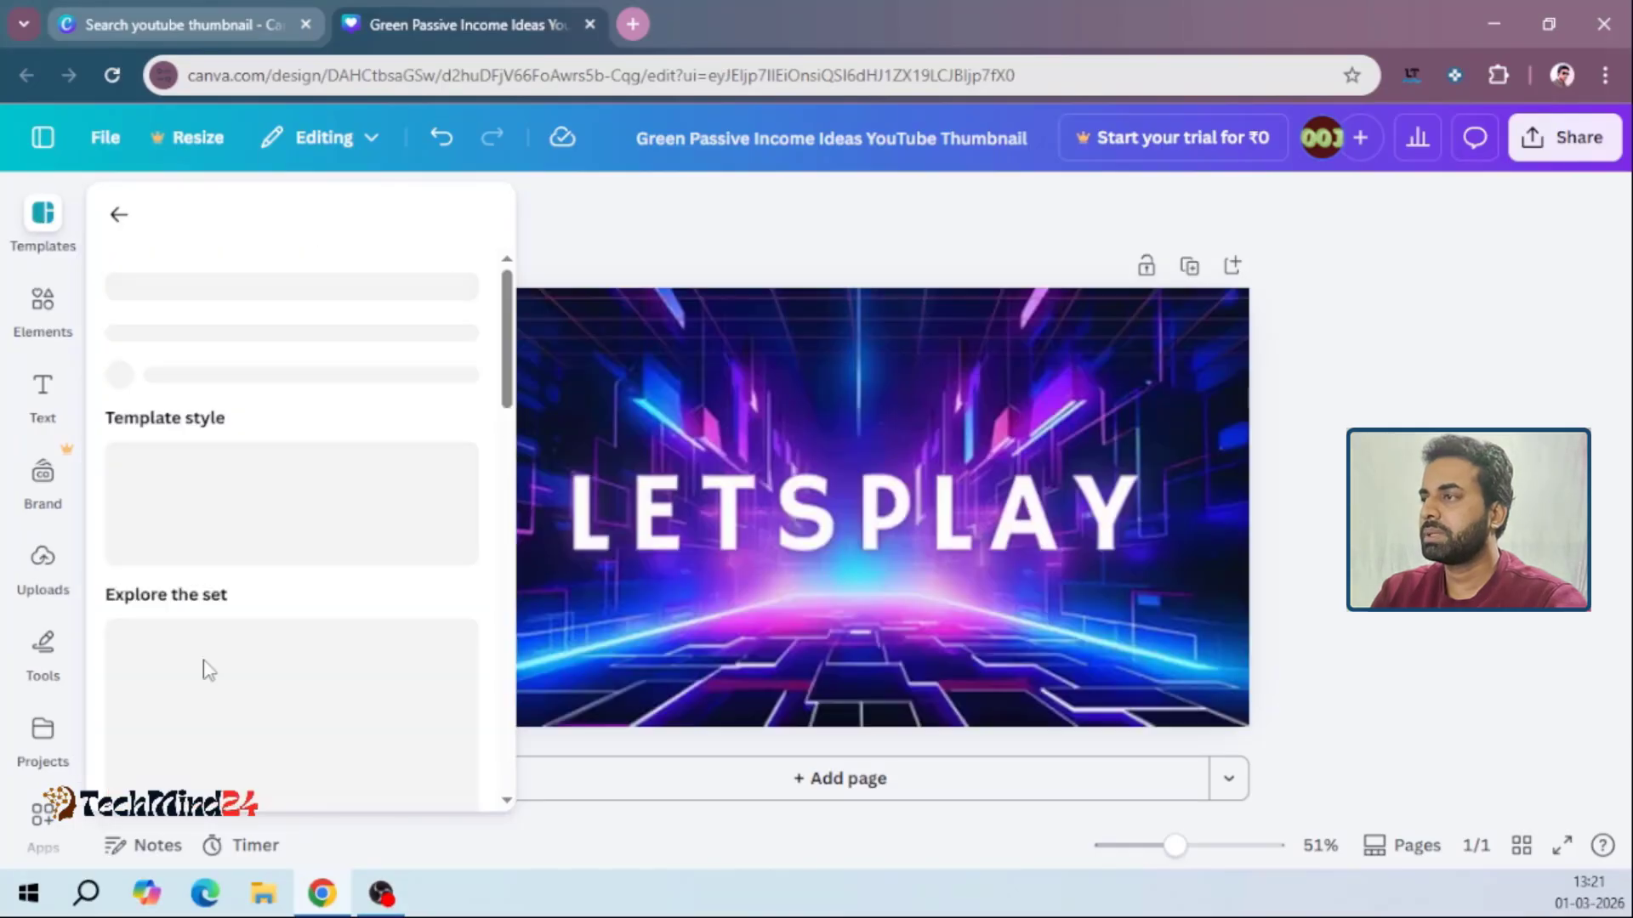
{"action": "left_click", "coordinate": [621, 510]}
{"action": "left_click", "coordinate": [492, 478]}
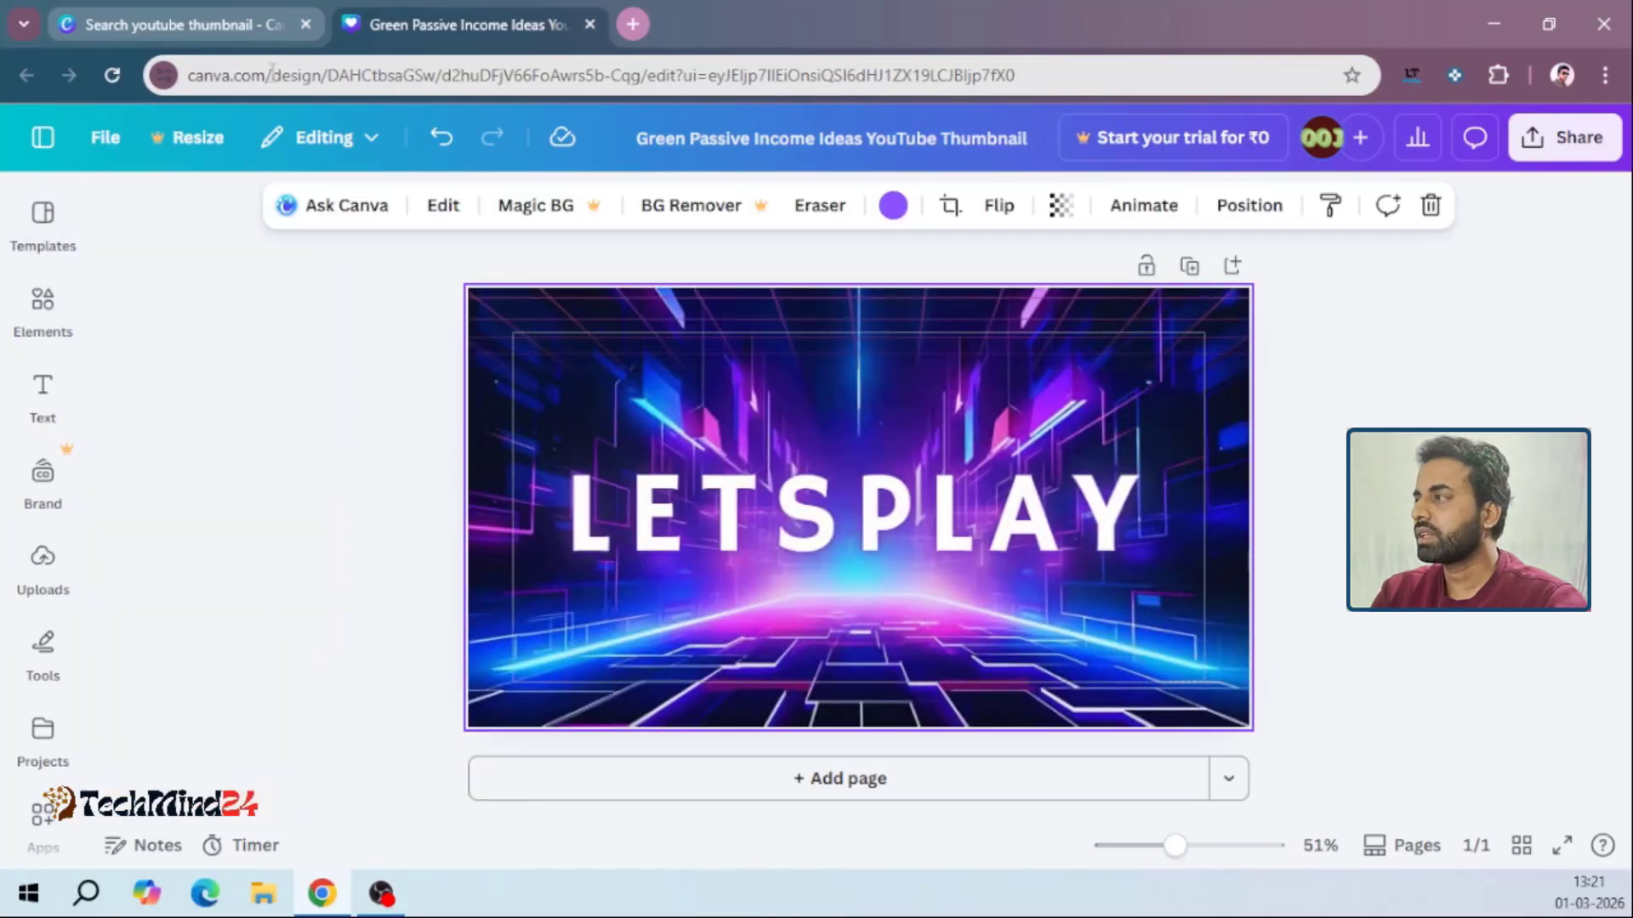
Return to the browser tab with the template search, close the Passive Income Ideas preview and browse the results
{"action": "left_click", "coordinate": [237, 17]}
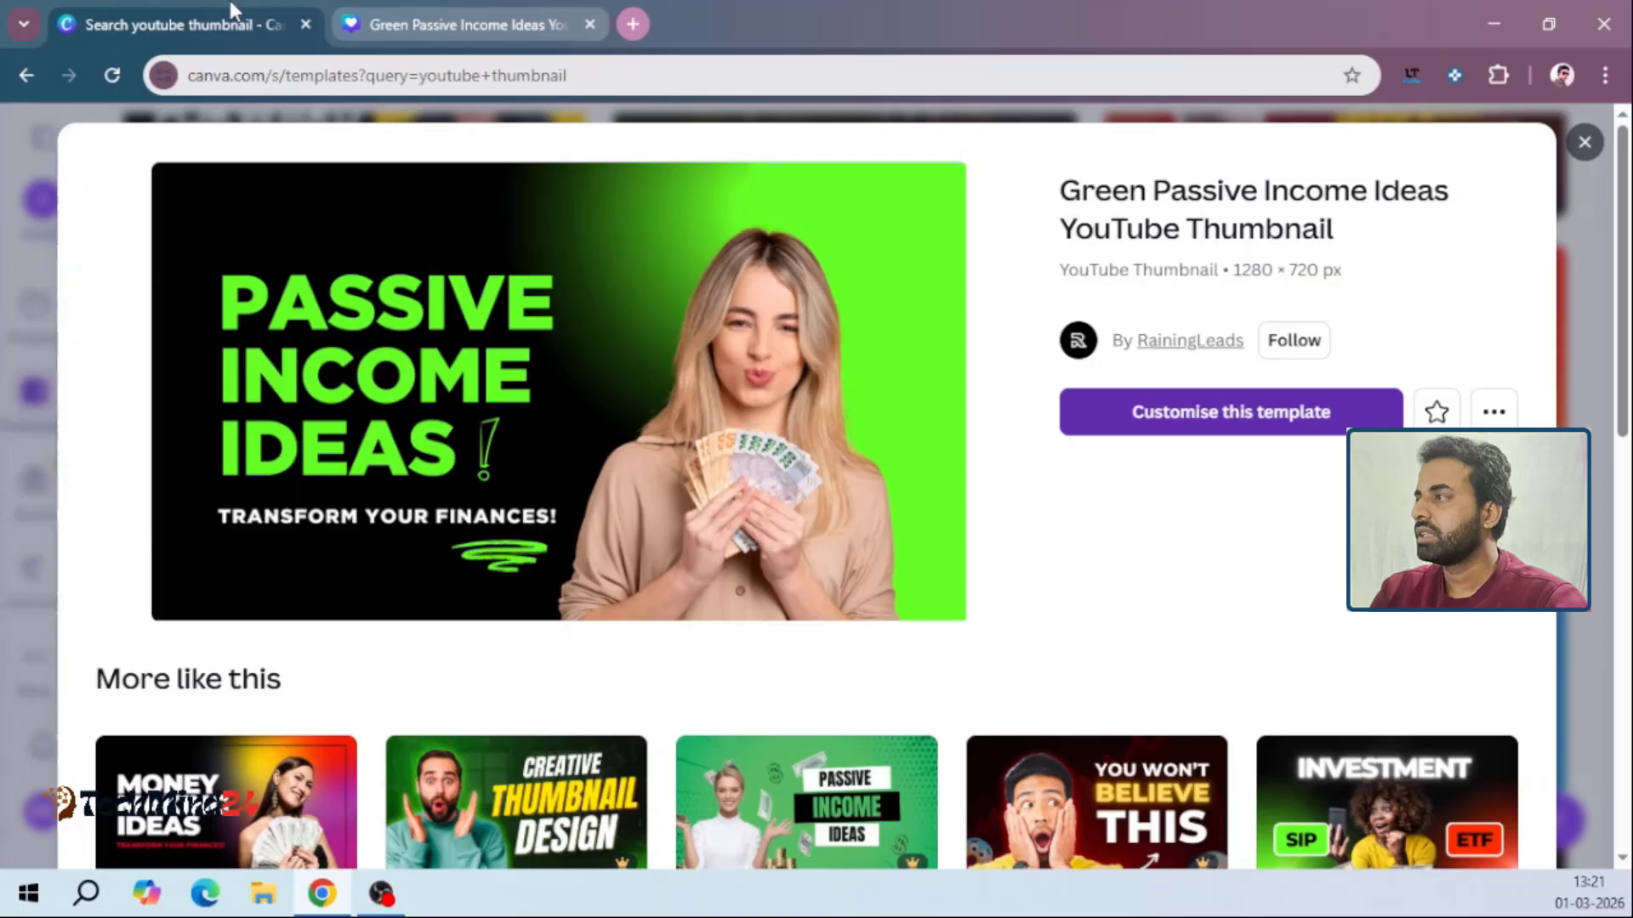
{"action": "left_click", "coordinate": [1587, 143]}
{"action": "scroll", "coordinate": [884, 416], "scroll_direction": "down", "scroll_amount": 10}
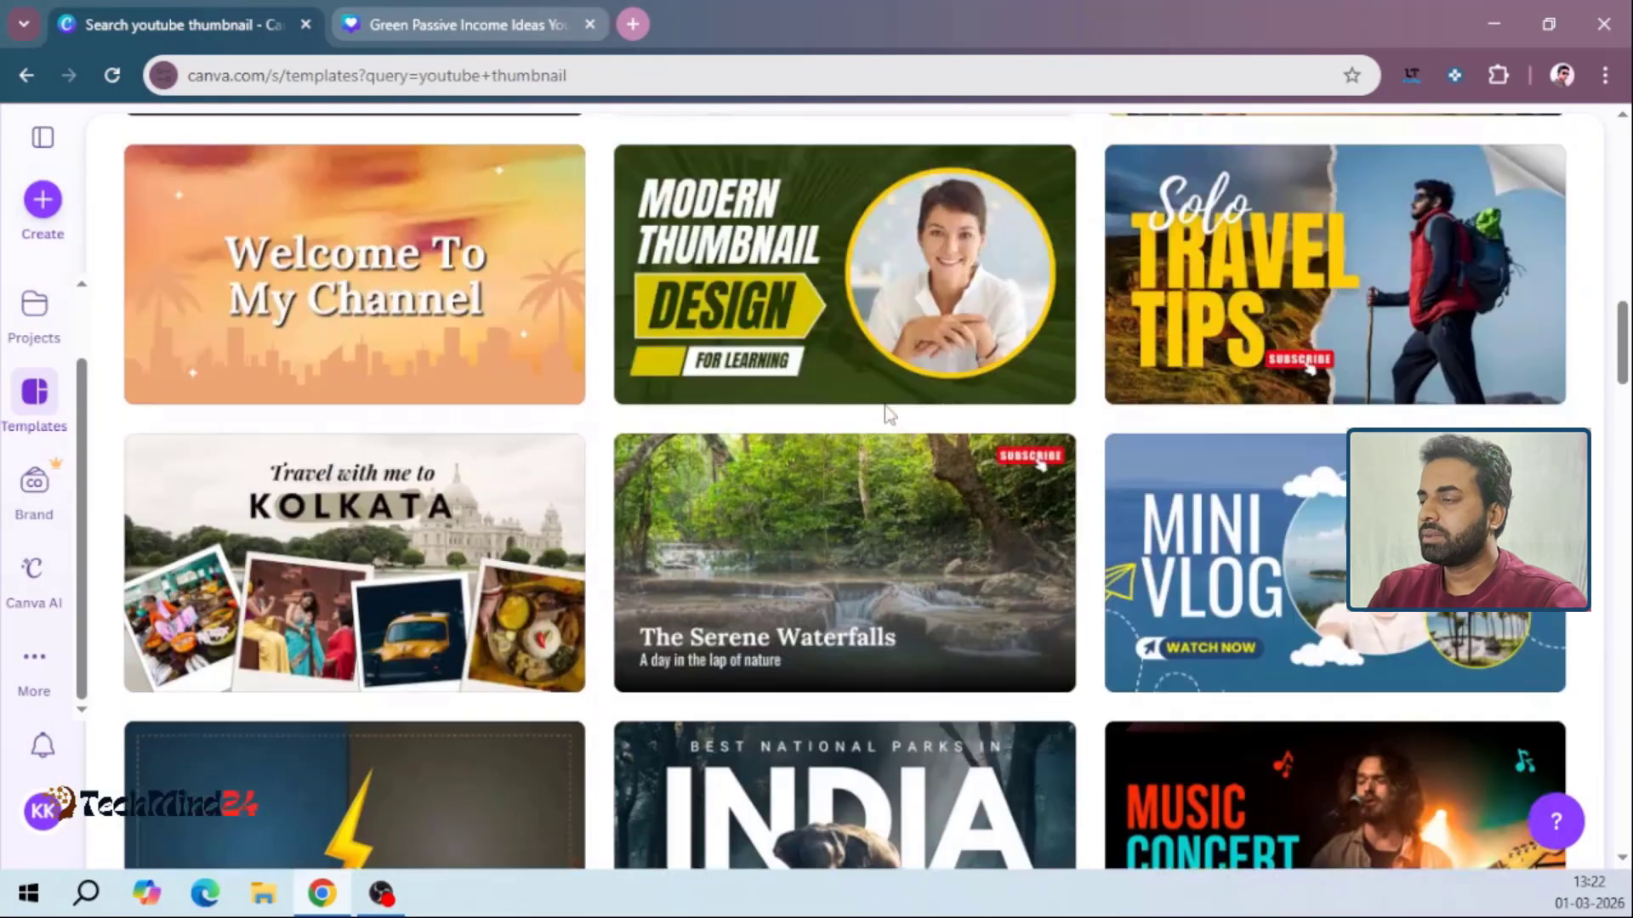
{"action": "scroll", "coordinate": [885, 408], "scroll_direction": "up", "scroll_amount": 10}
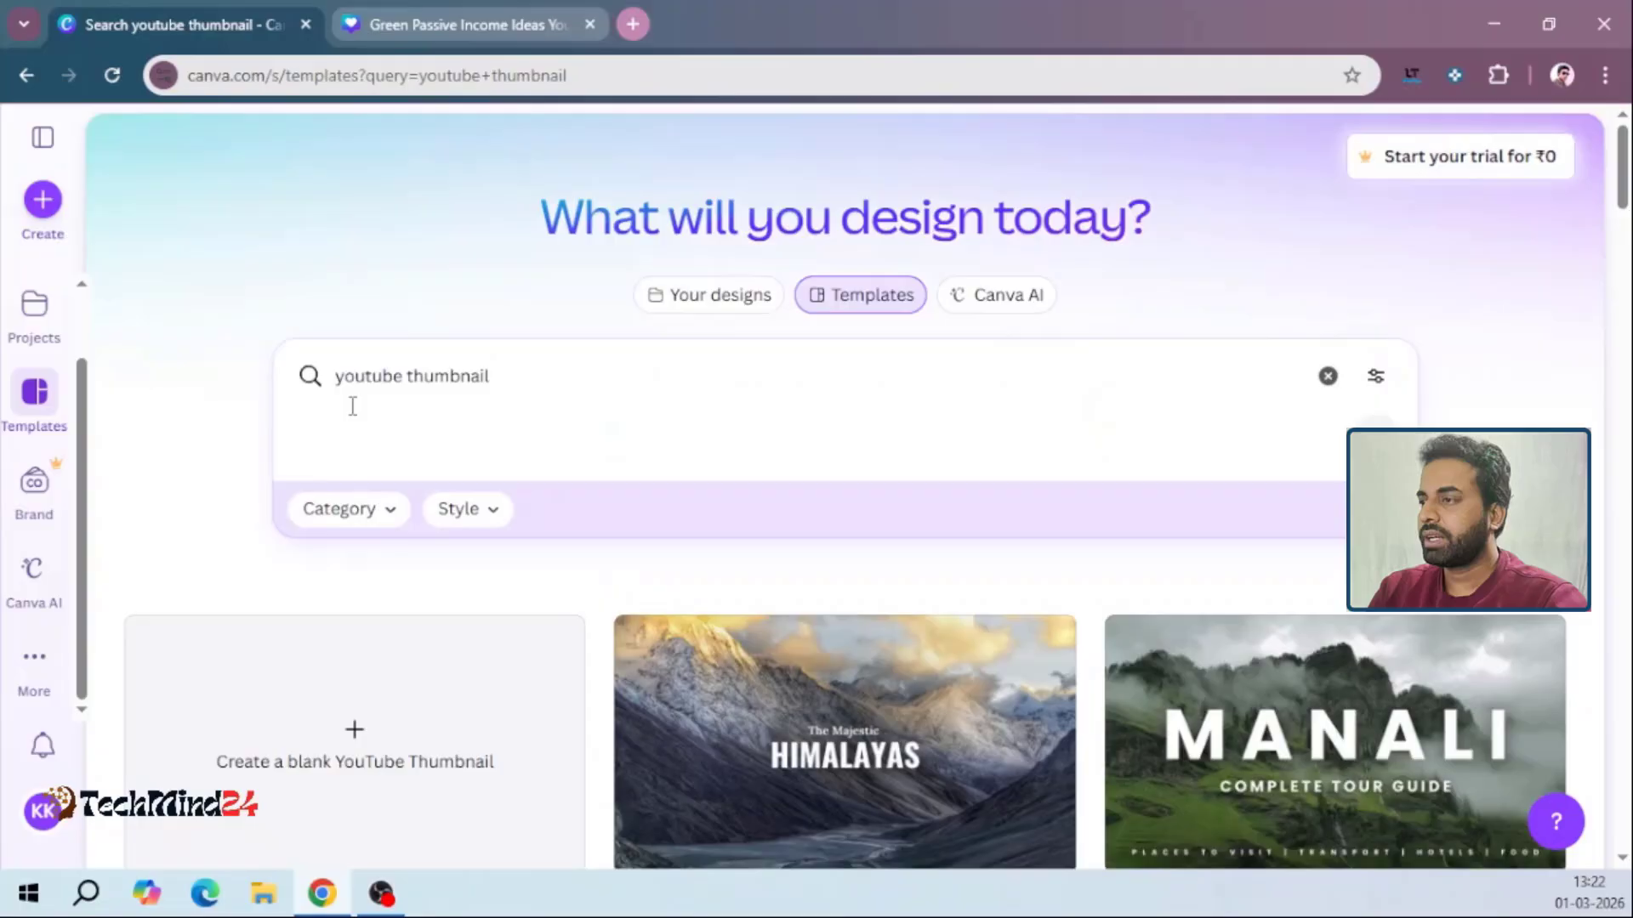
Filter the results by the YouTube Thumbnail category and the Professional style, and browse the matching templates
{"action": "left_click", "coordinate": [362, 515]}
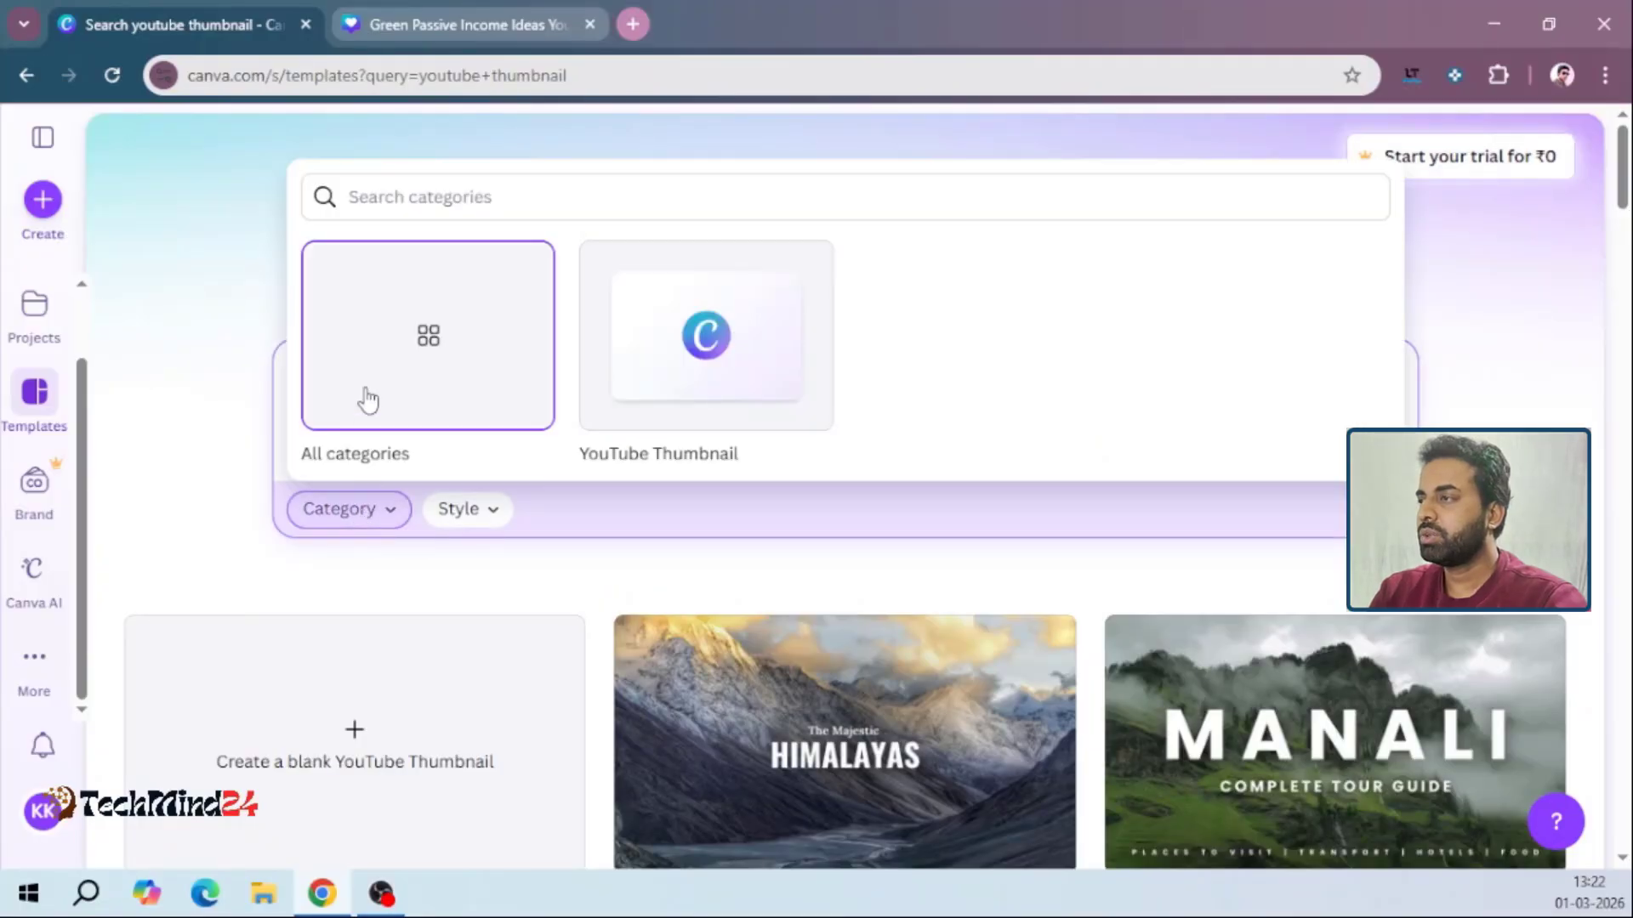
{"action": "left_click", "coordinate": [710, 343]}
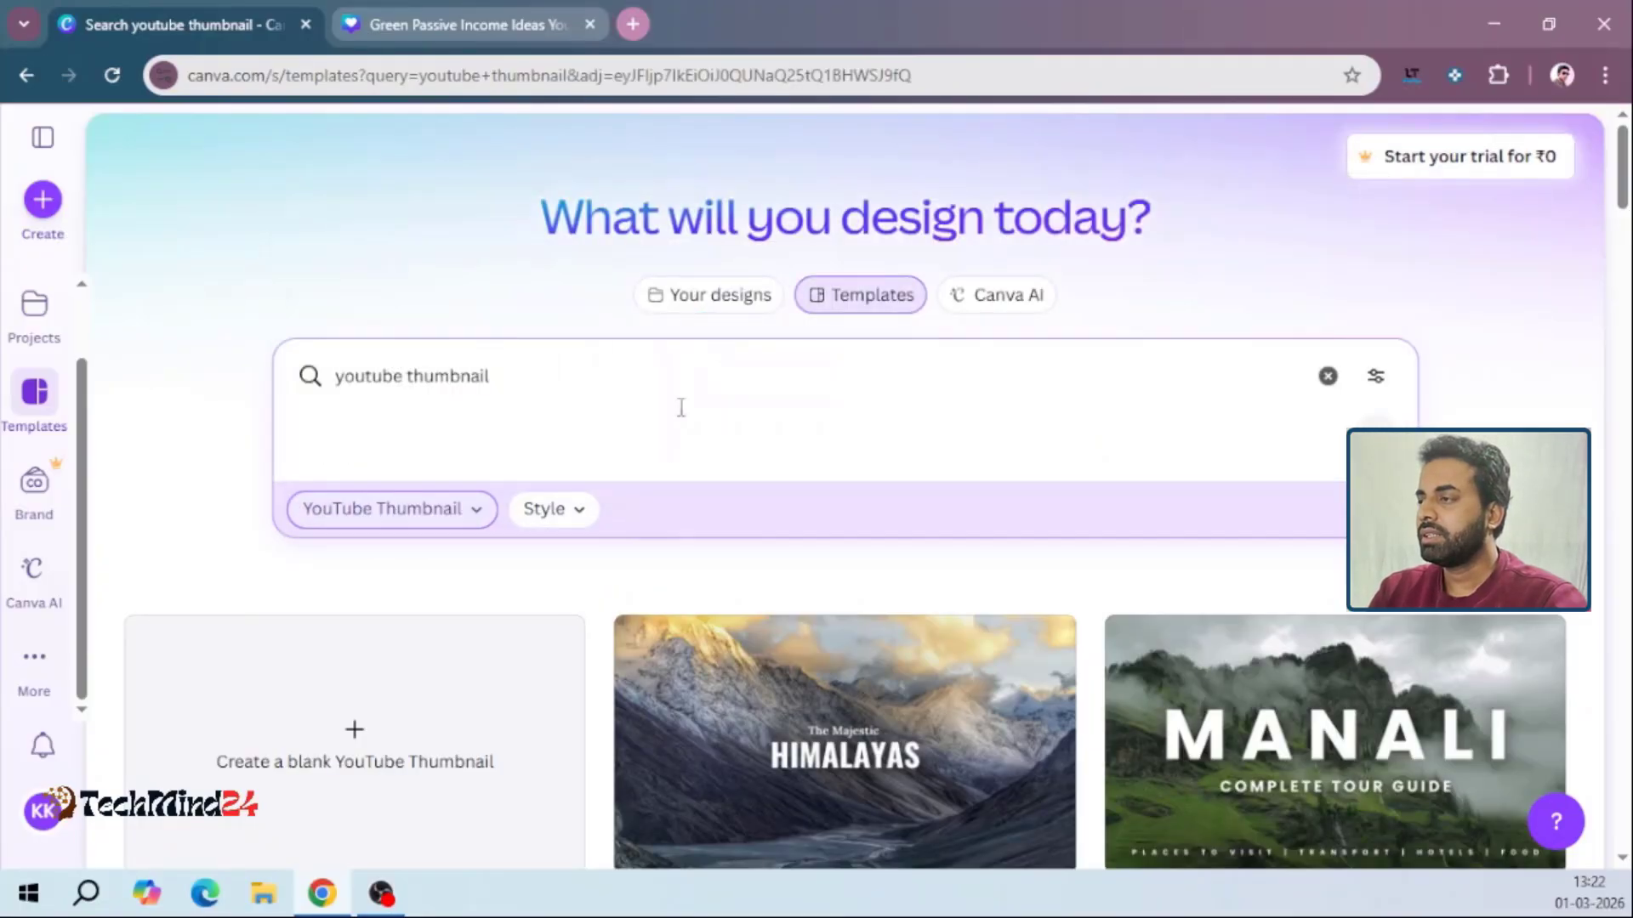
{"action": "left_click", "coordinate": [587, 510]}
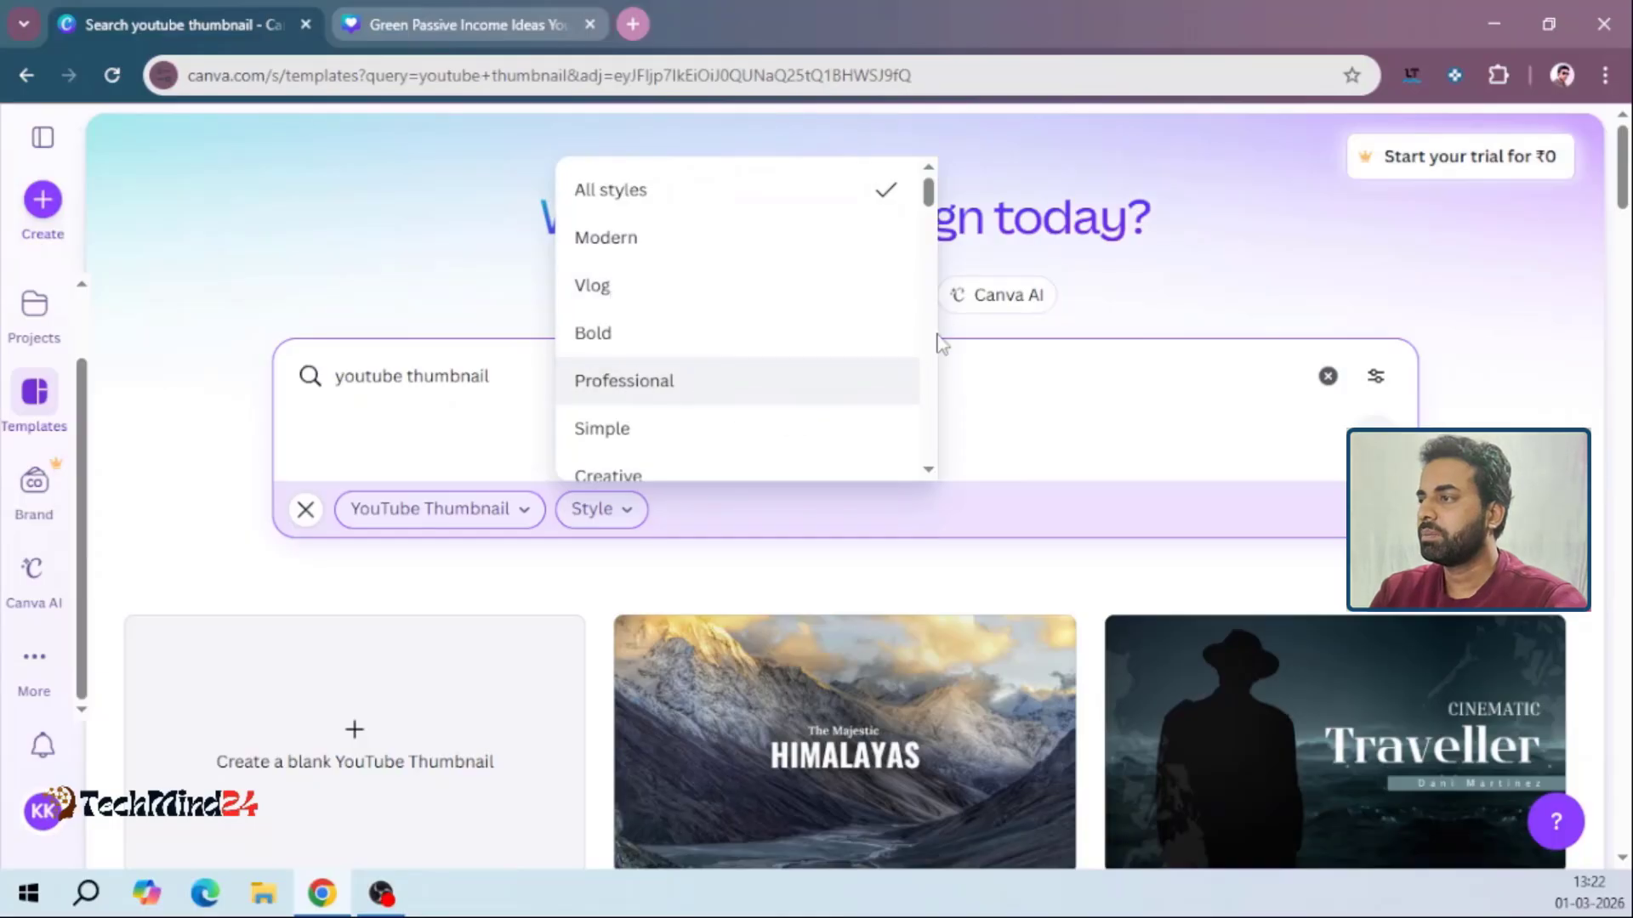
{"action": "left_click_drag", "start_coordinate": [928, 202], "coordinate": [925, 236]}
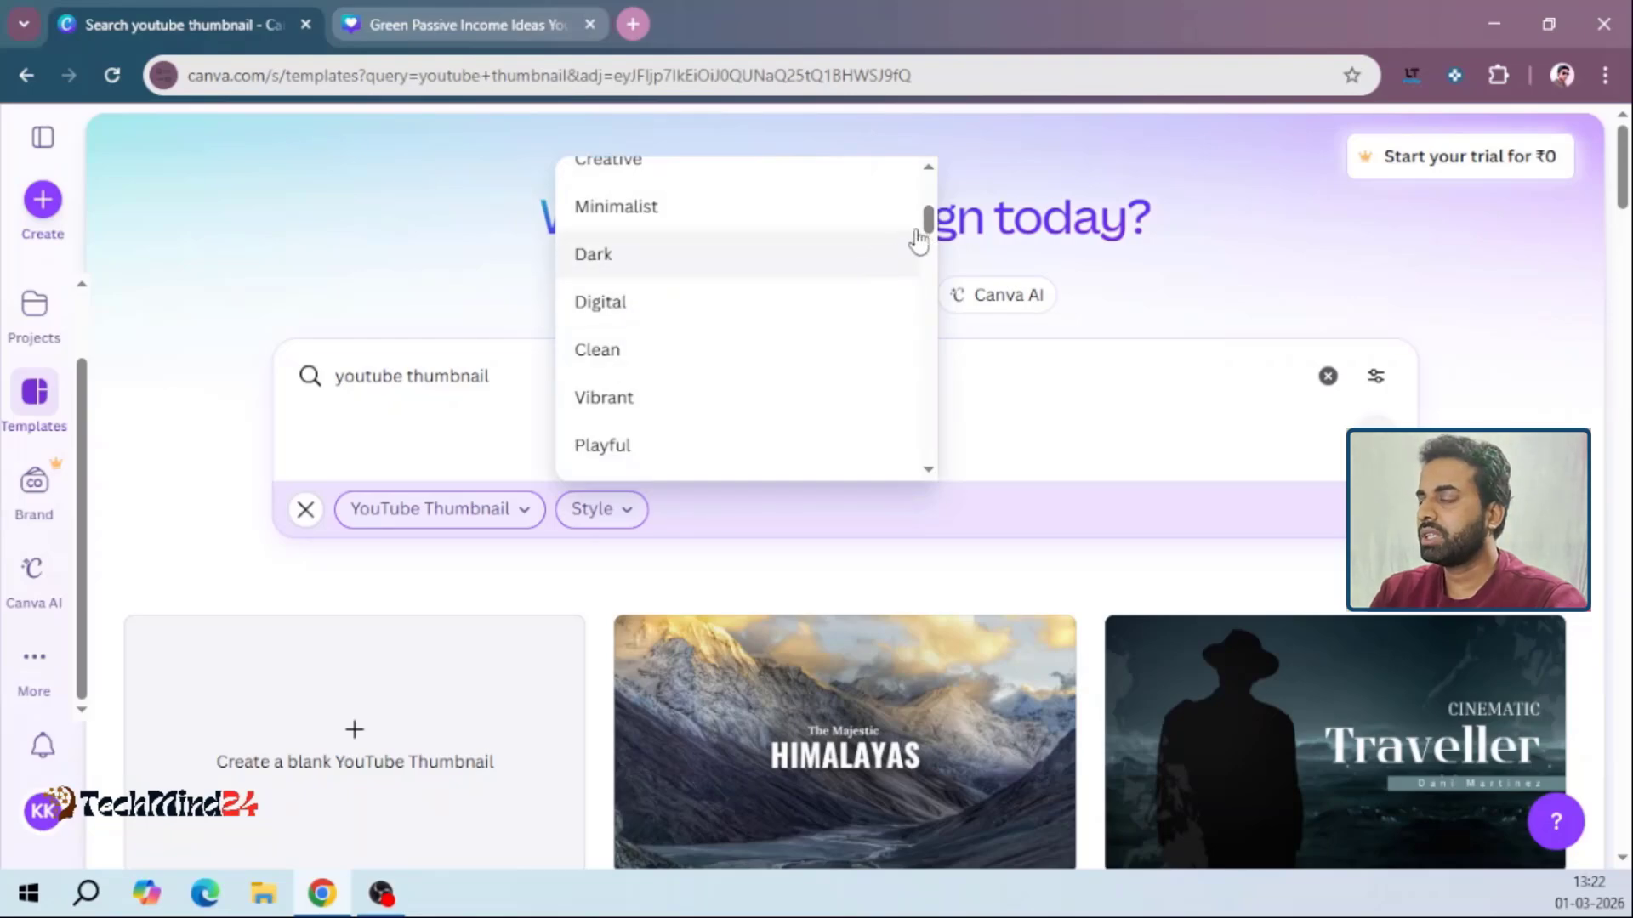
{"action": "scroll", "coordinate": [672, 255], "scroll_direction": "up", "scroll_amount": 4}
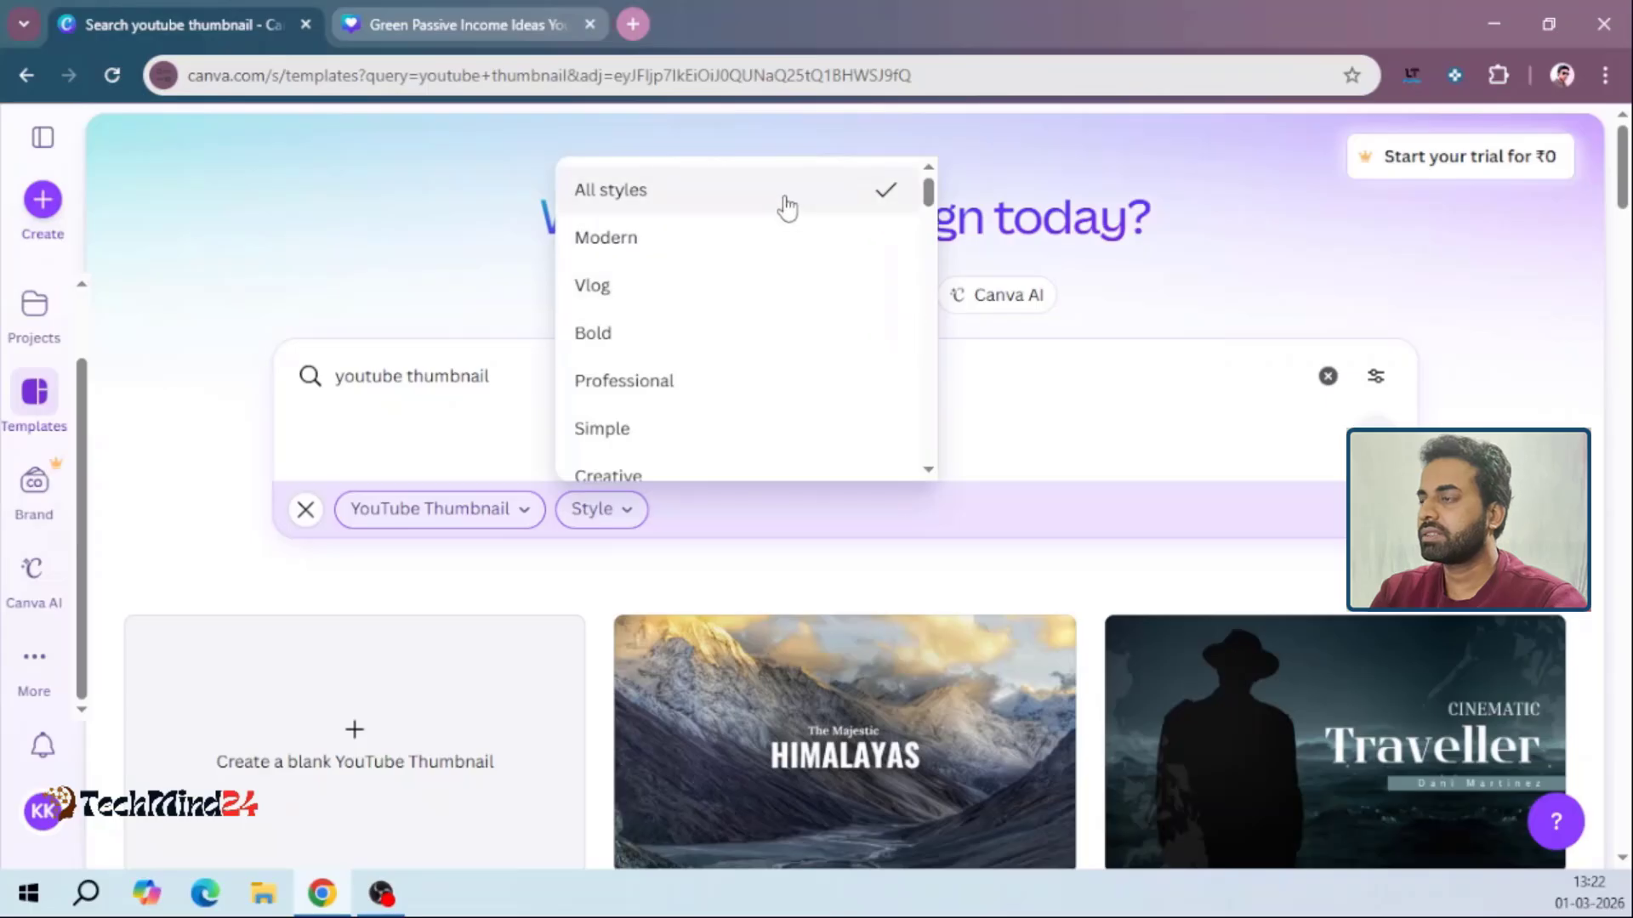
{"action": "left_click", "coordinate": [662, 389]}
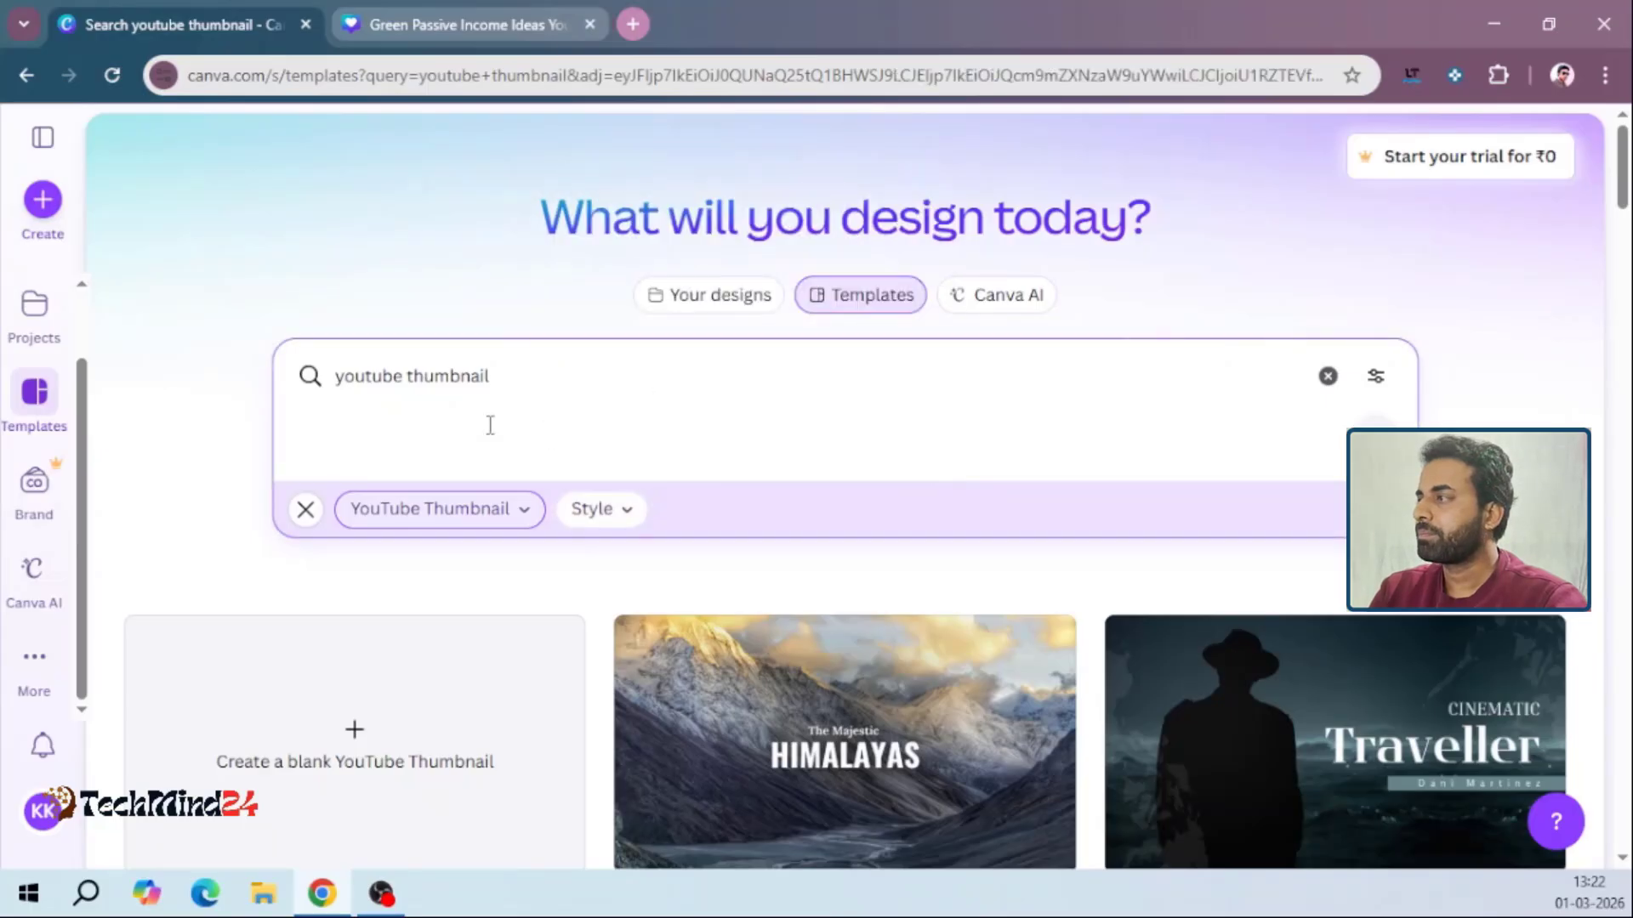
{"action": "left_click_drag", "start_coordinate": [1627, 204], "coordinate": [1626, 881]}
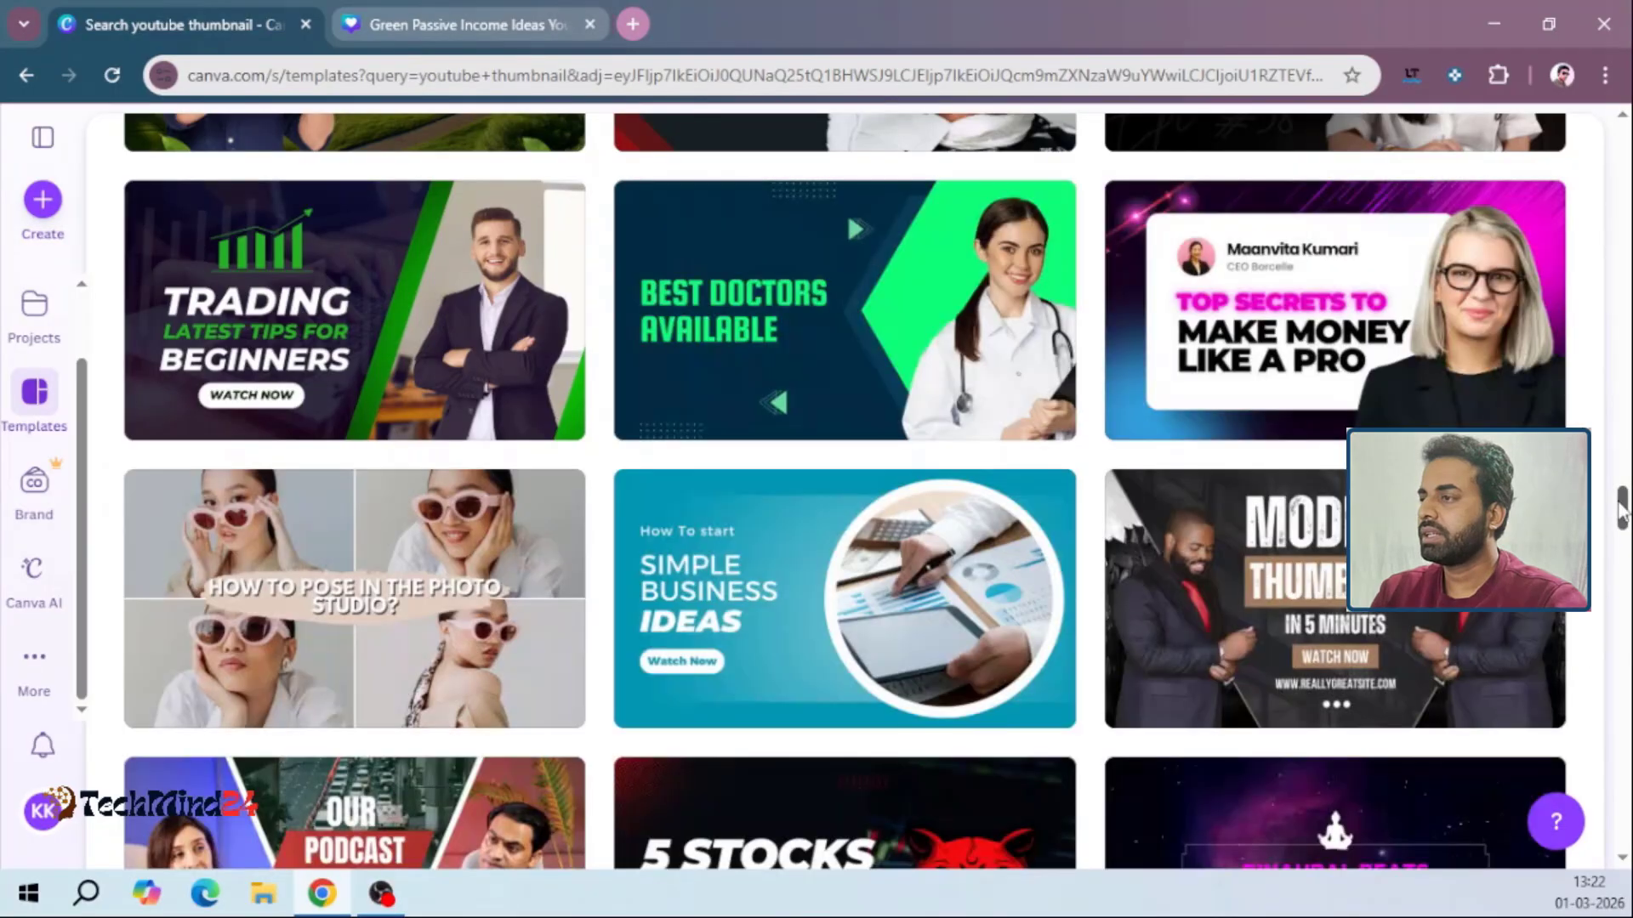
{"action": "left_click_drag", "start_coordinate": [1623, 514], "coordinate": [1630, 830]}
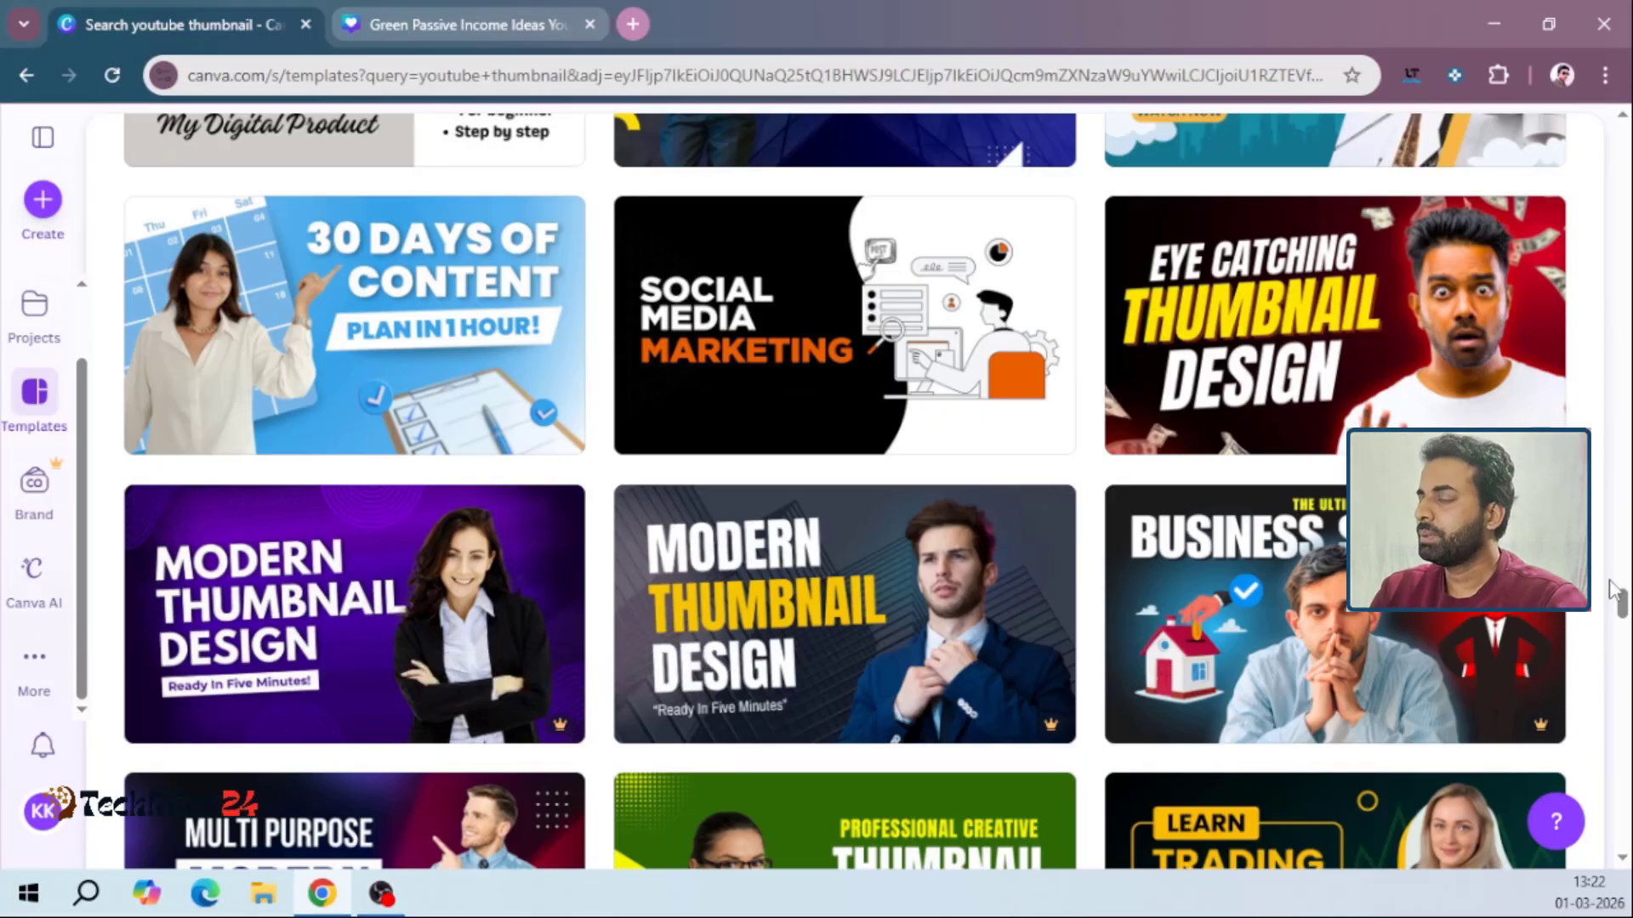
{"action": "left_click_drag", "start_coordinate": [1622, 605], "coordinate": [1624, 141]}
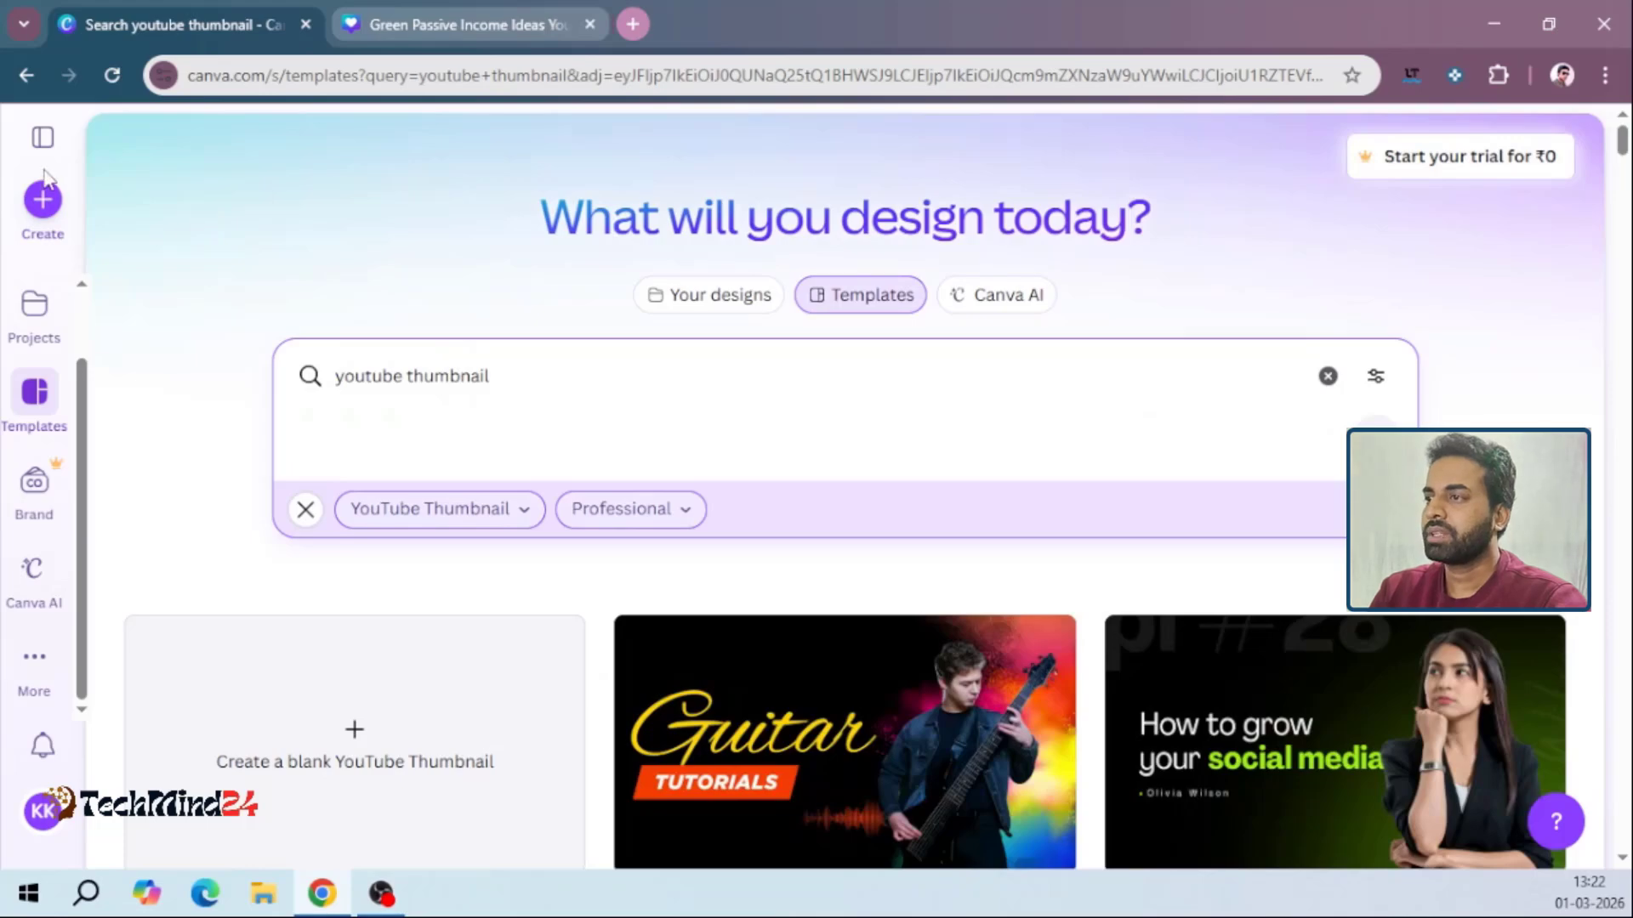
Open the Projects page and look through the recent designs and folders
{"action": "left_click_drag", "start_coordinate": [85, 398], "coordinate": [83, 304]}
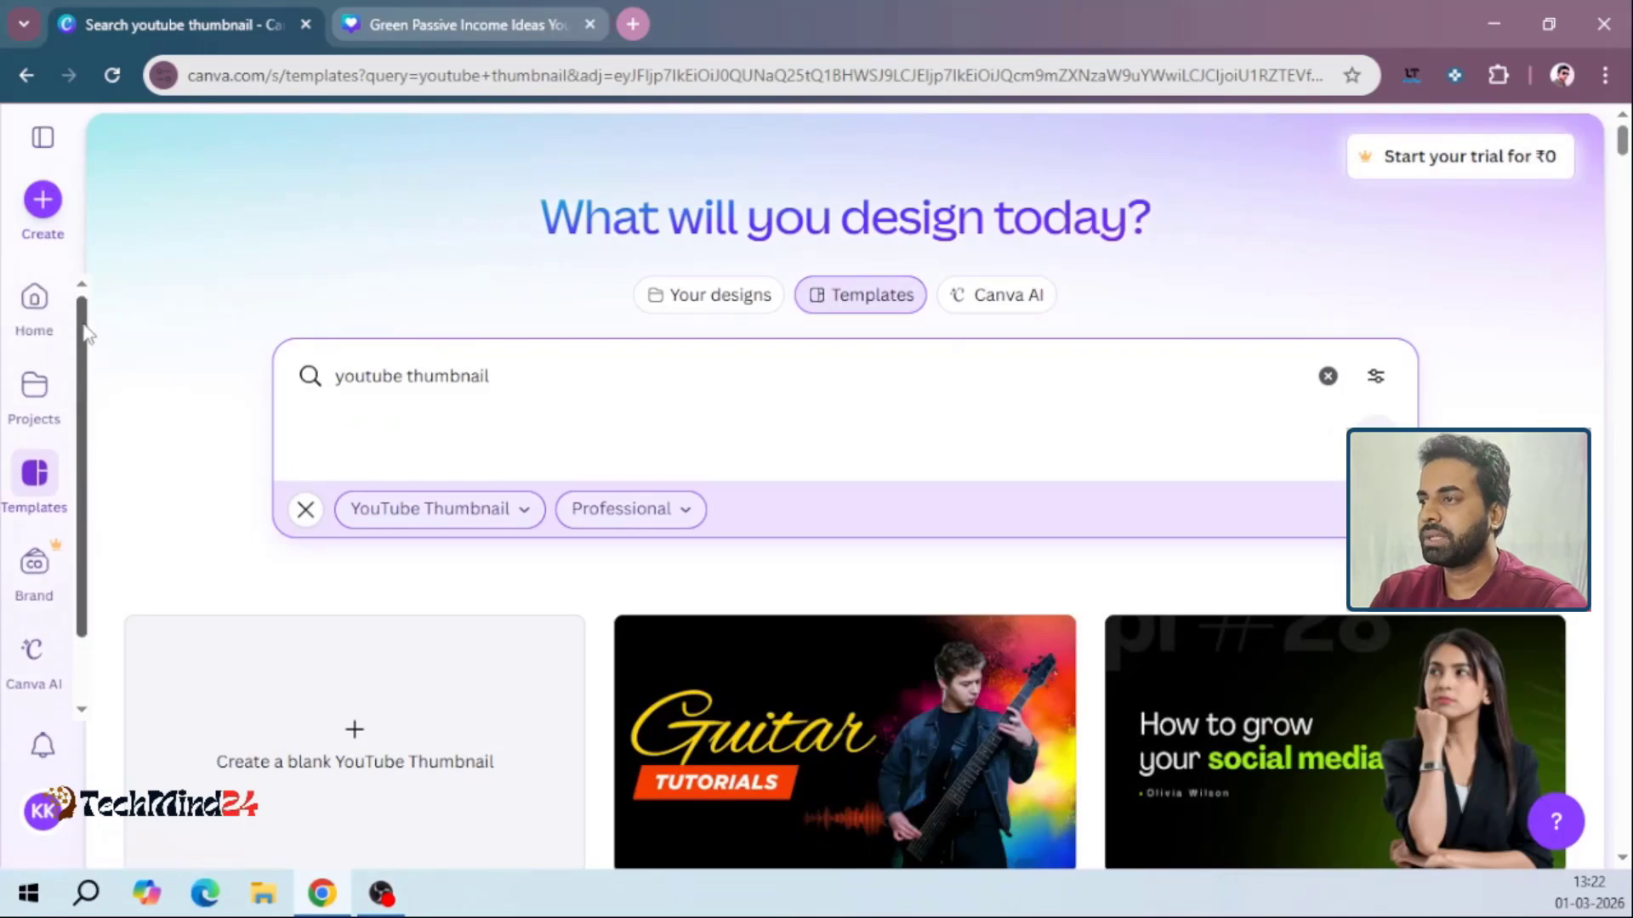
{"action": "left_click", "coordinate": [31, 416]}
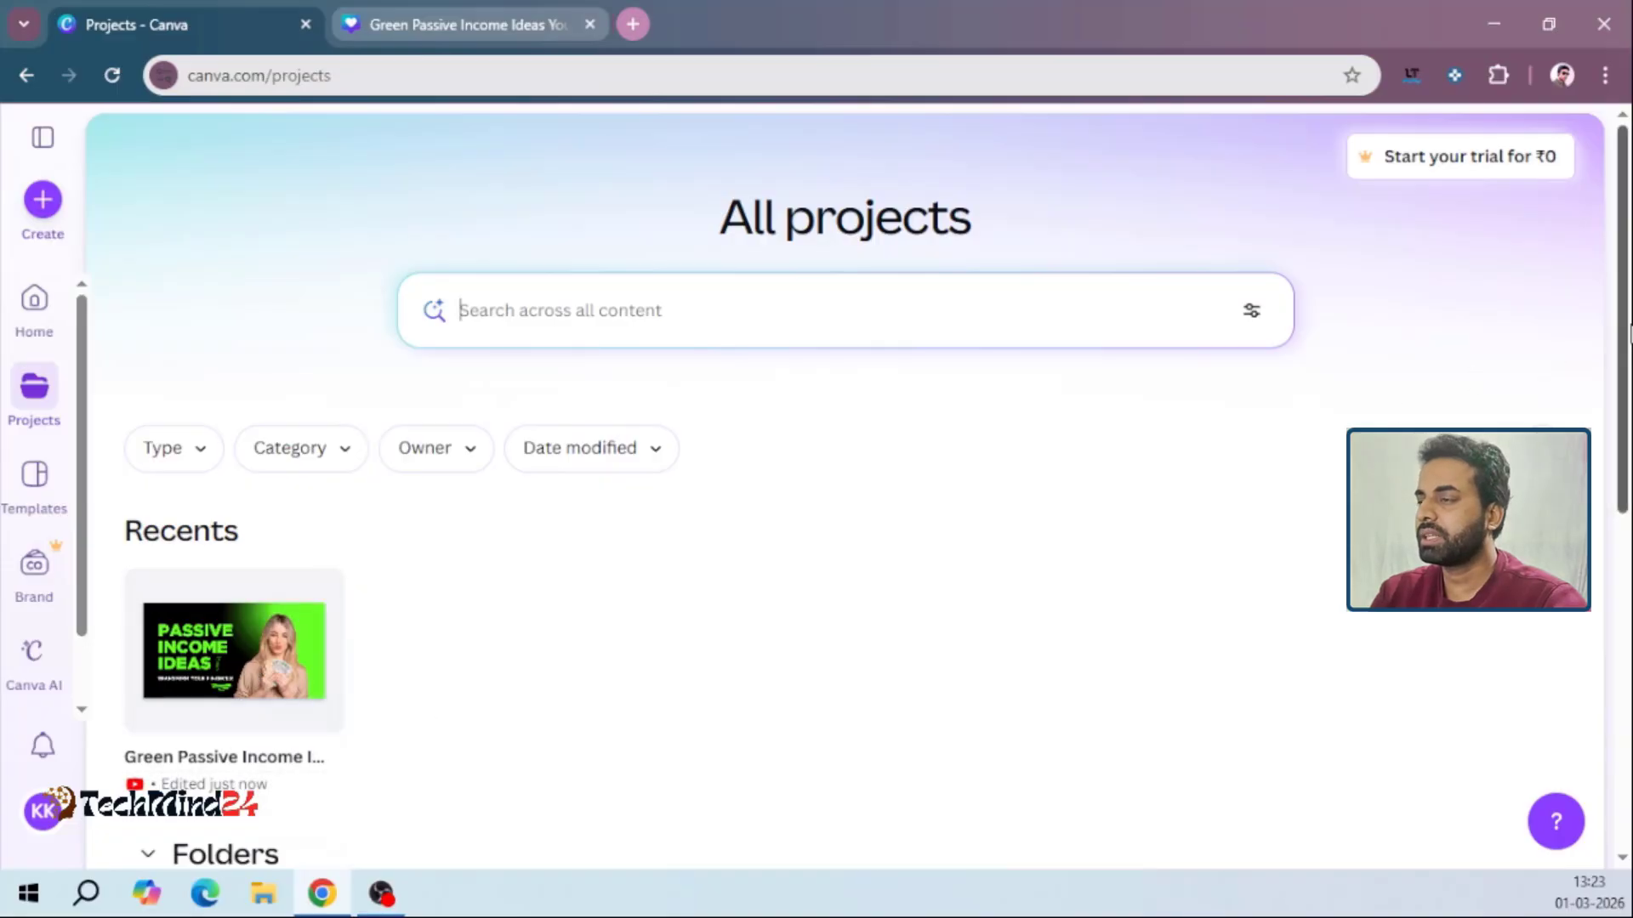
{"action": "left_click_drag", "start_coordinate": [1629, 332], "coordinate": [1626, 545]}
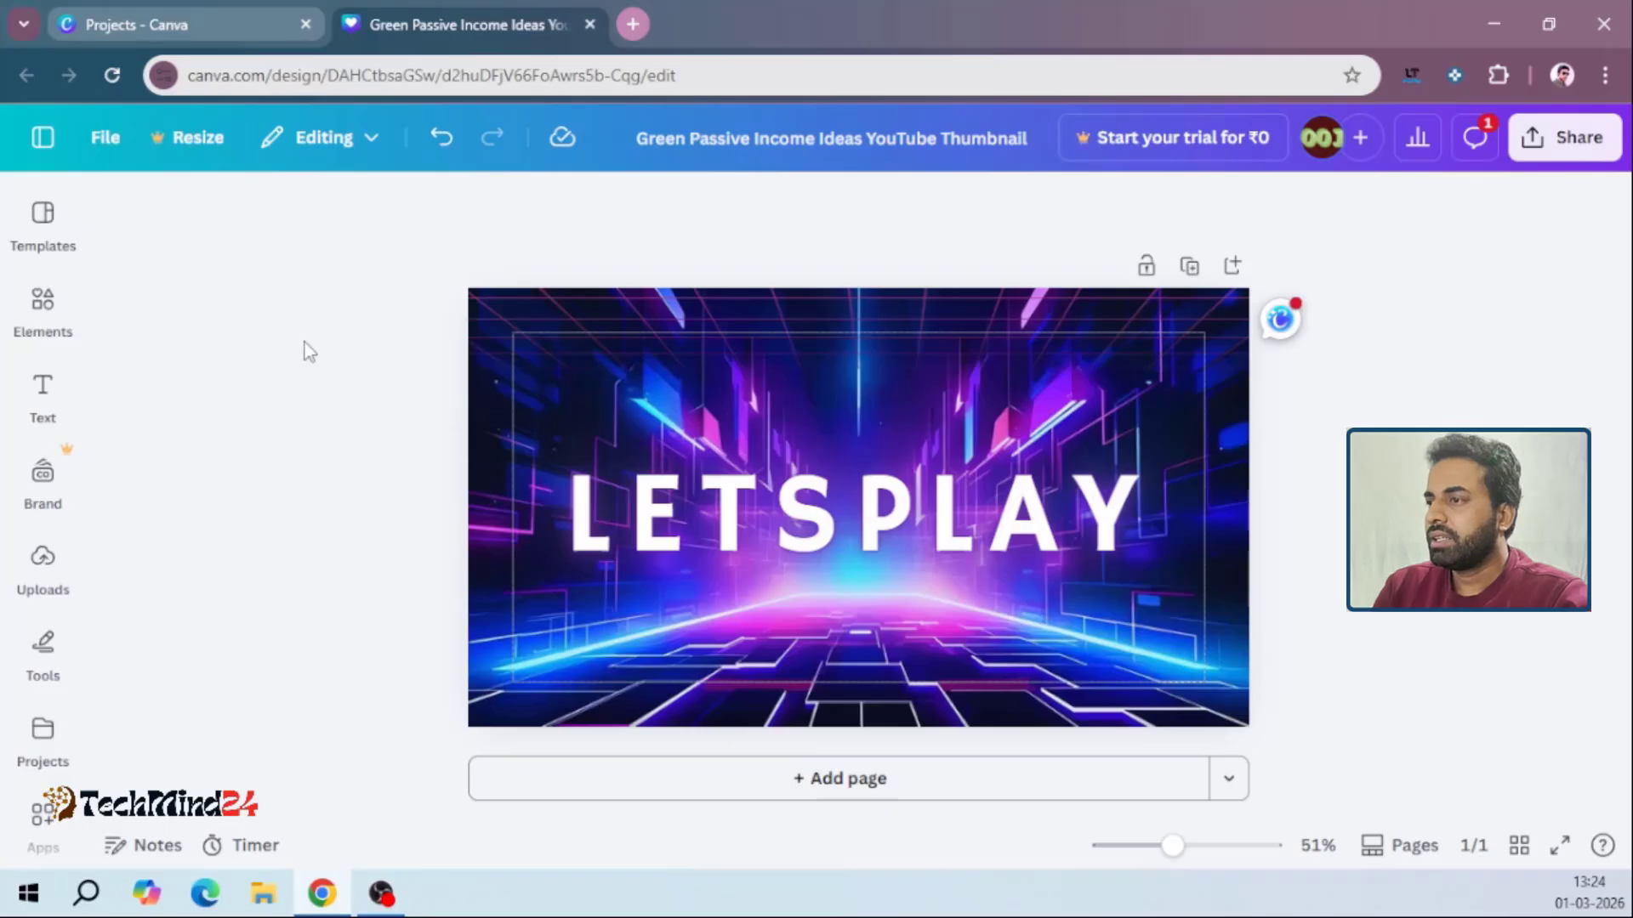
Look over the editor's drawing tools, elements, brand assets and templates
{"action": "left_click", "coordinate": [42, 651]}
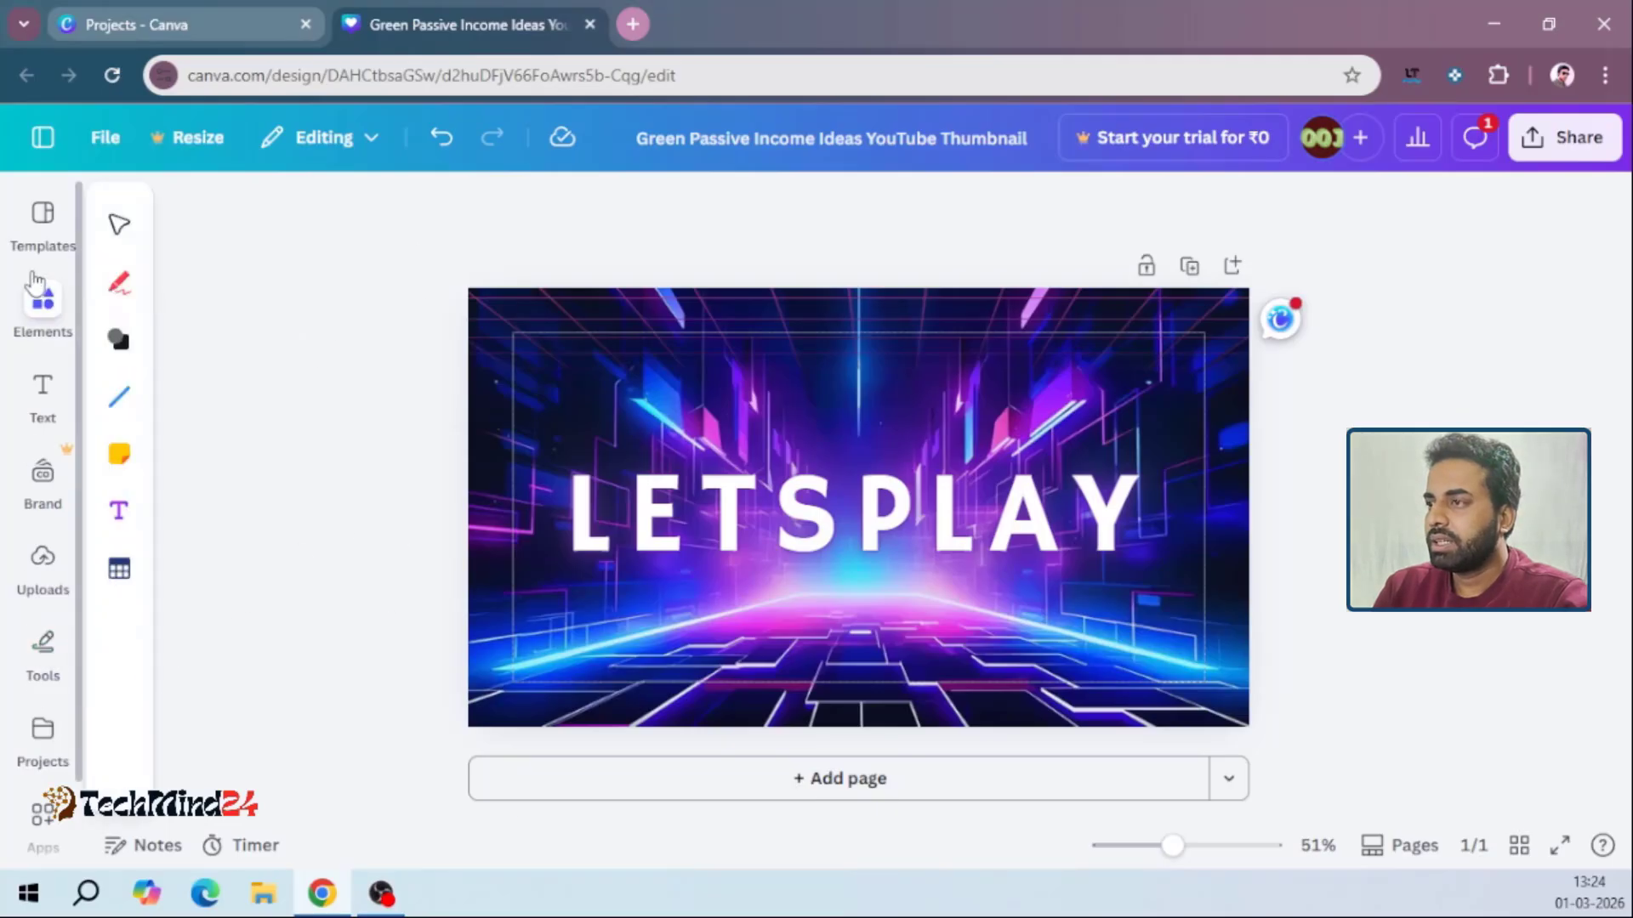
{"action": "left_click", "coordinate": [36, 289]}
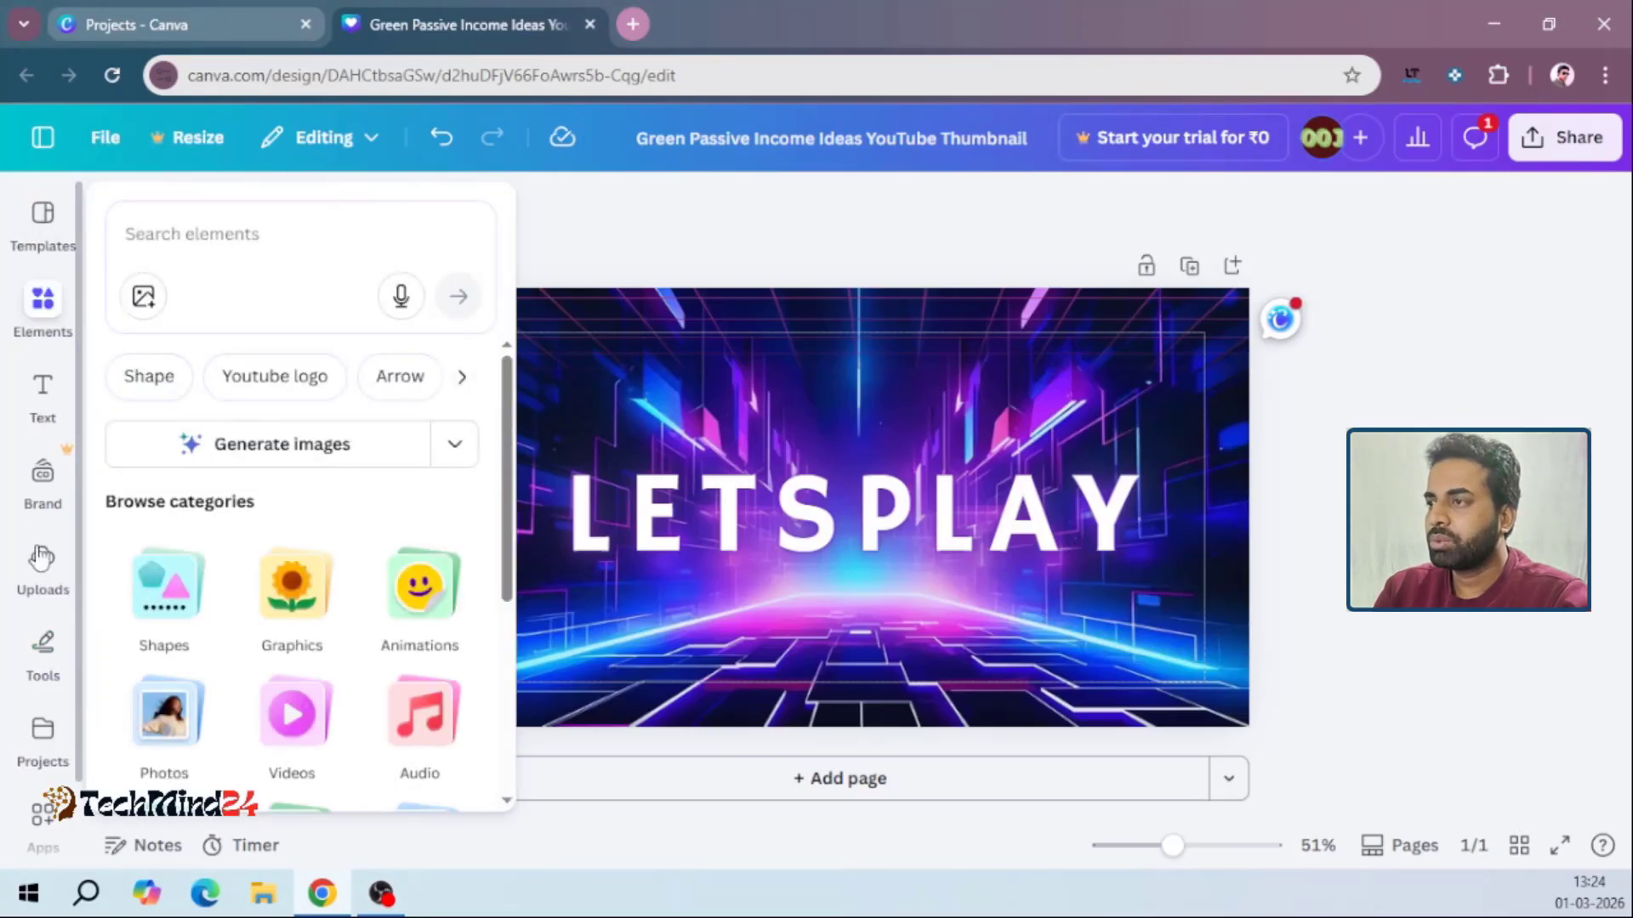
{"action": "left_click", "coordinate": [43, 476]}
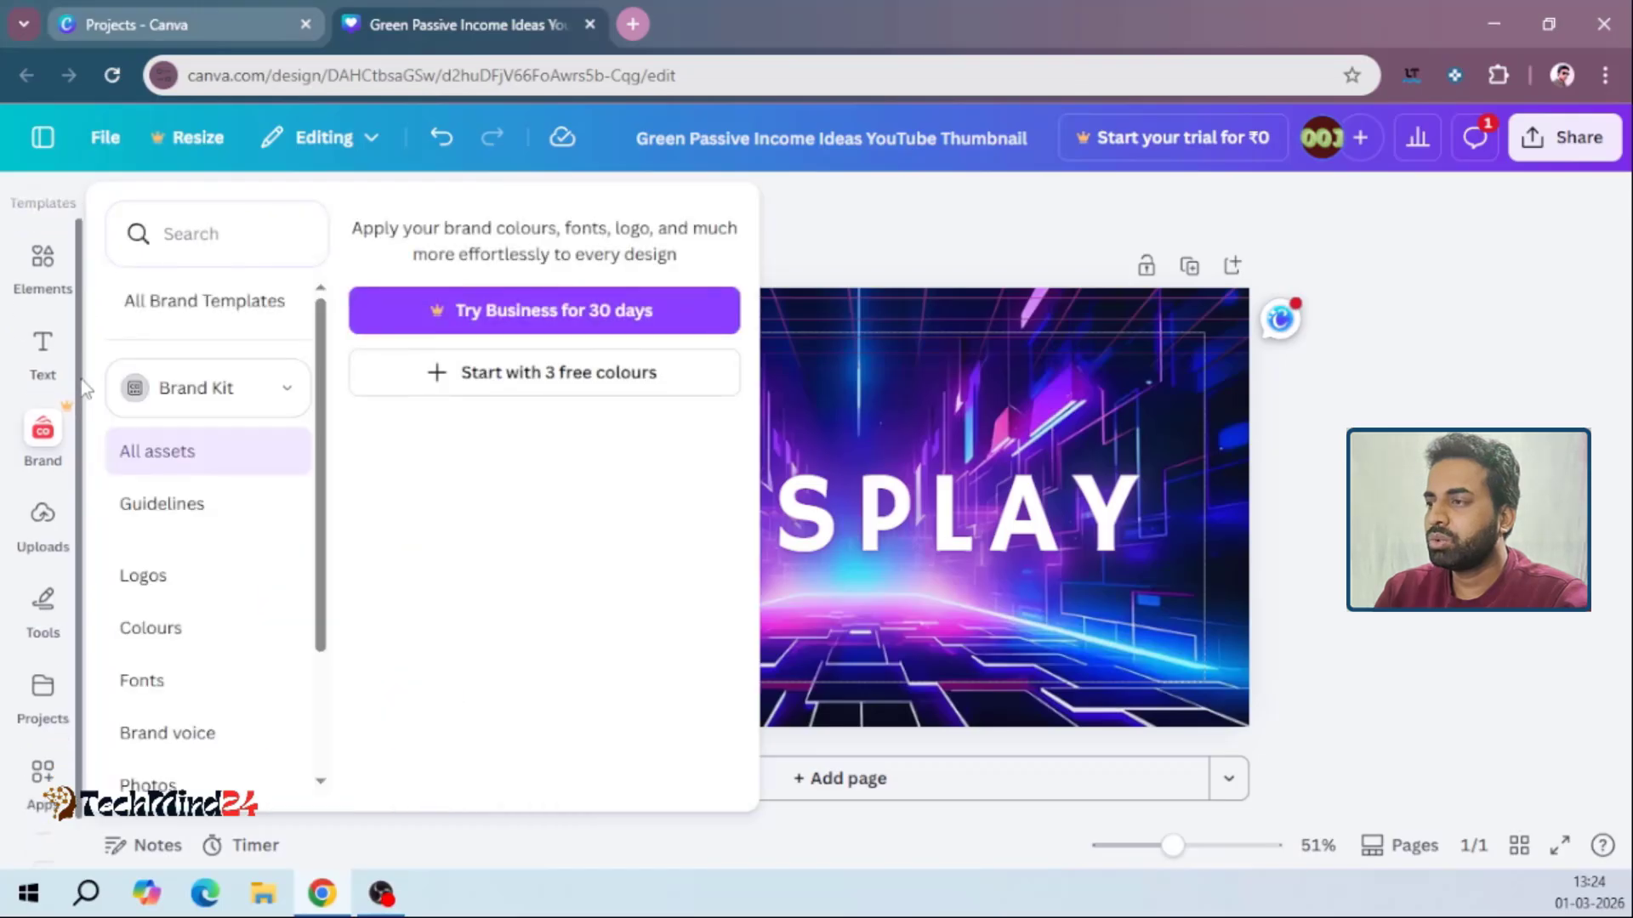
{"action": "scroll", "coordinate": [78, 425], "scroll_direction": "up", "scroll_amount": 1}
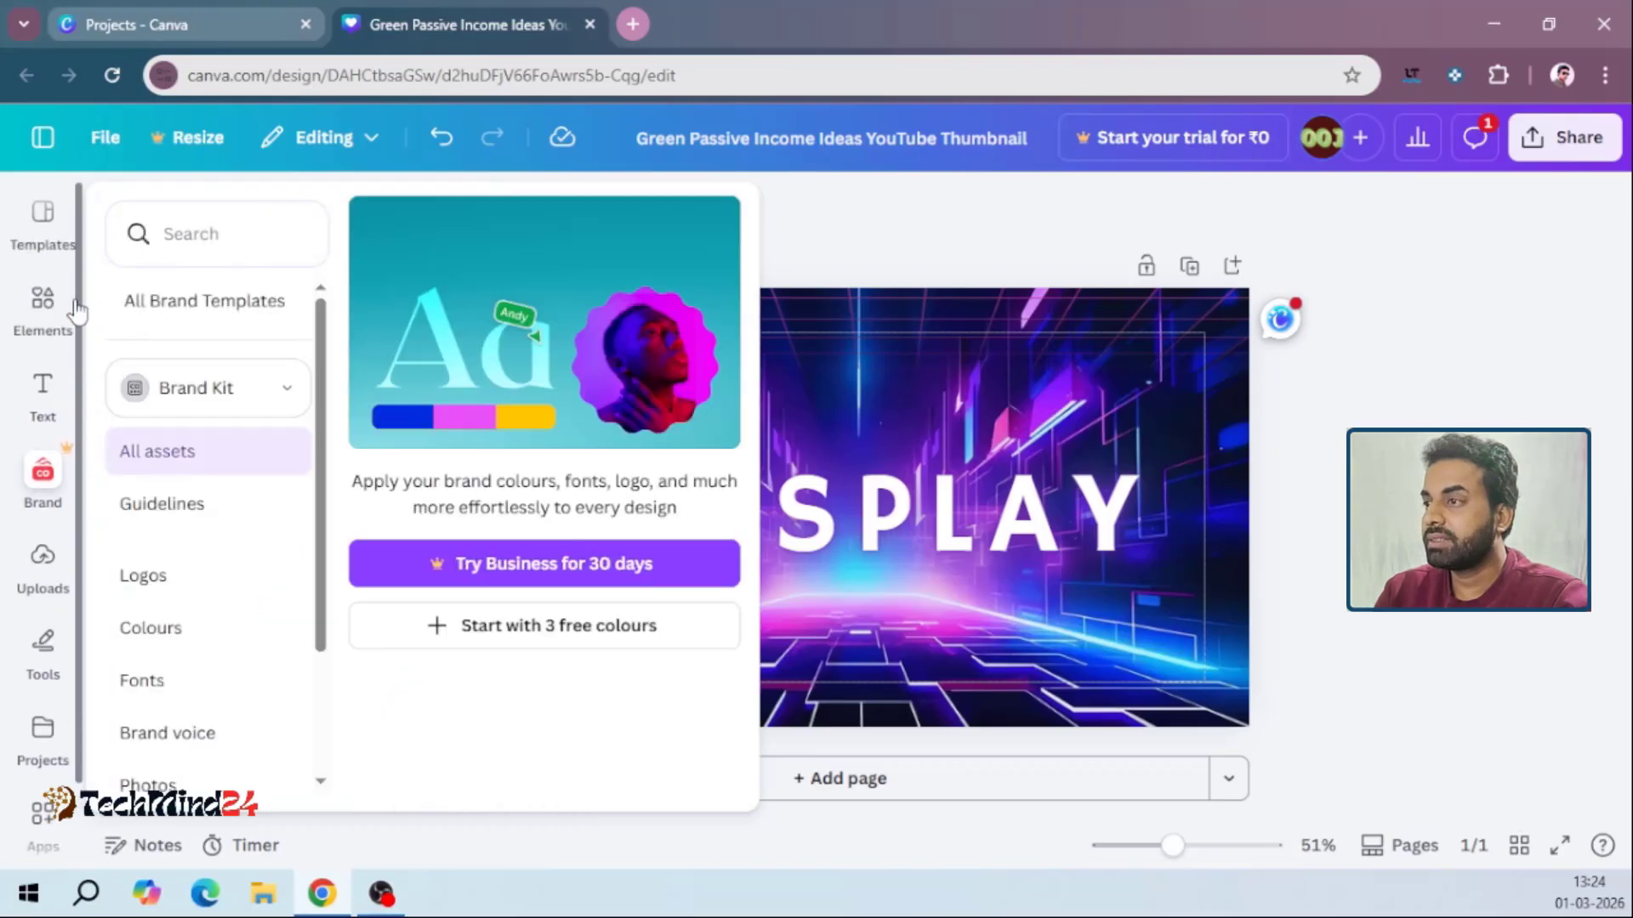
{"action": "left_click", "coordinate": [28, 244]}
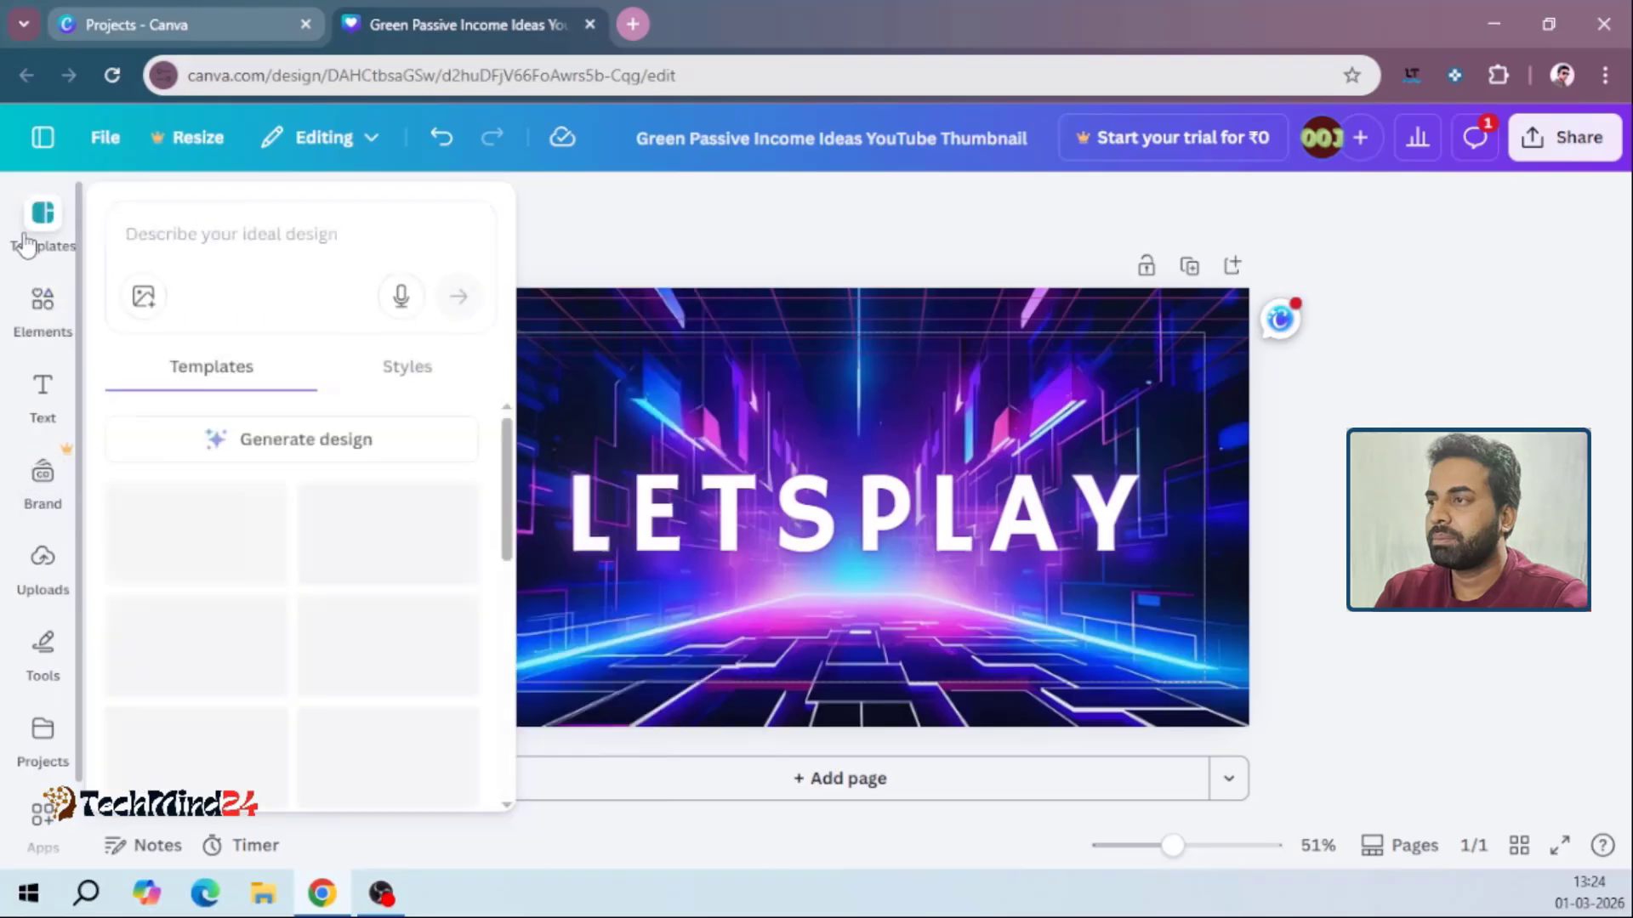
Browse all the element categories, and look through the default text styles and font combinations
{"action": "left_click", "coordinate": [34, 311]}
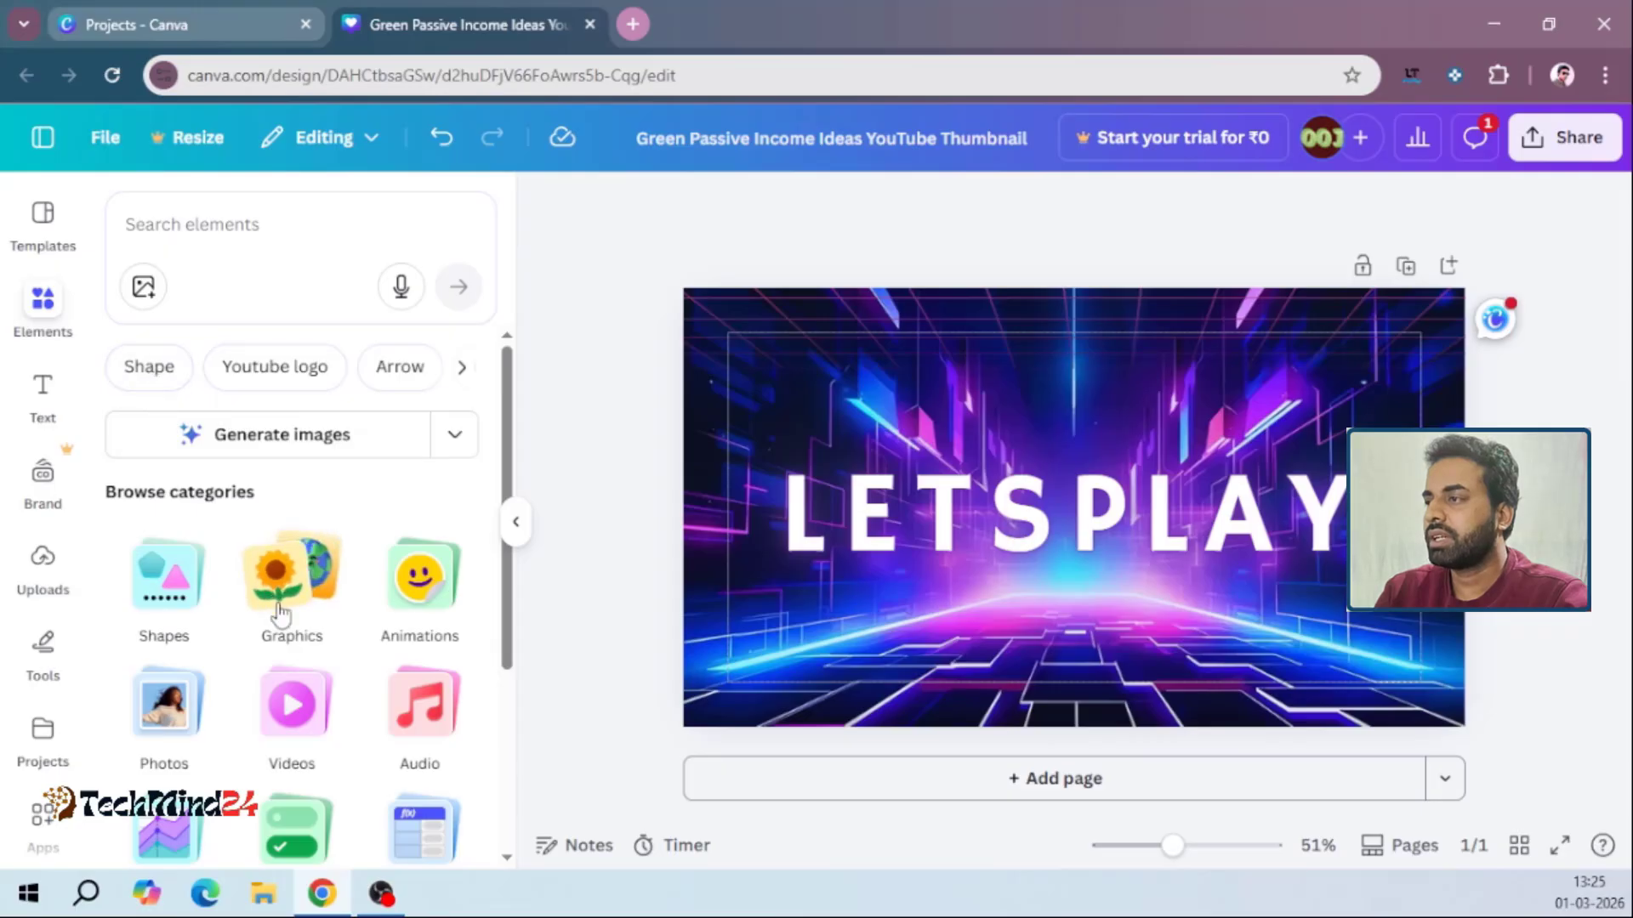
{"action": "scroll", "coordinate": [510, 477], "scroll_direction": "down", "scroll_amount": 1}
{"action": "left_click_drag", "start_coordinate": [510, 487], "coordinate": [506, 655]}
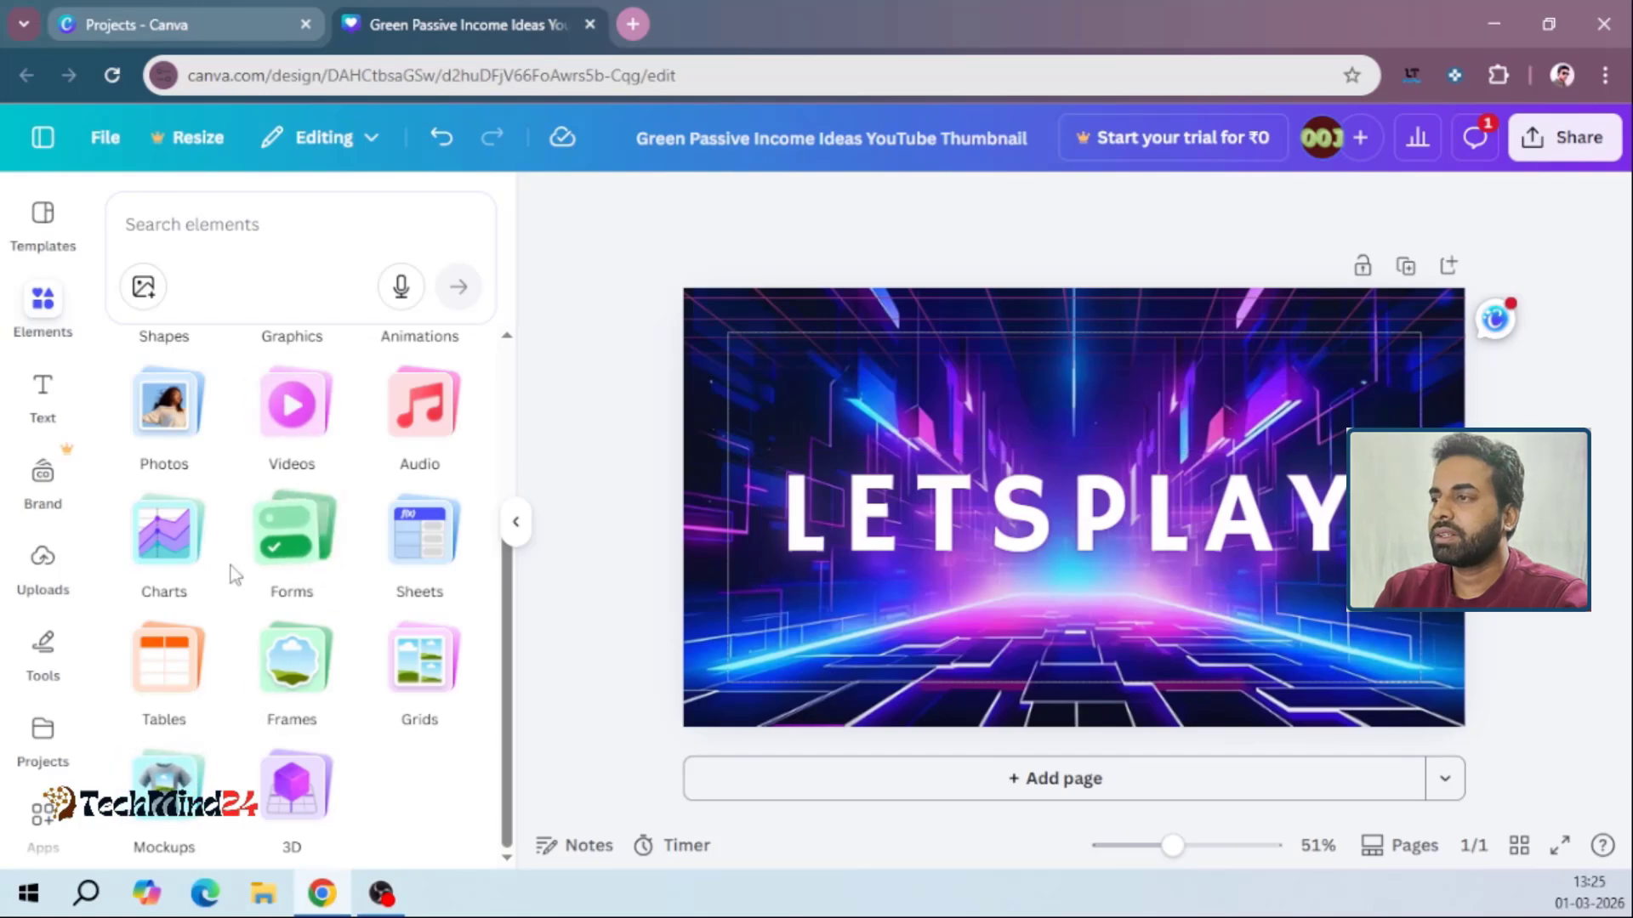
{"action": "left_click", "coordinate": [39, 410]}
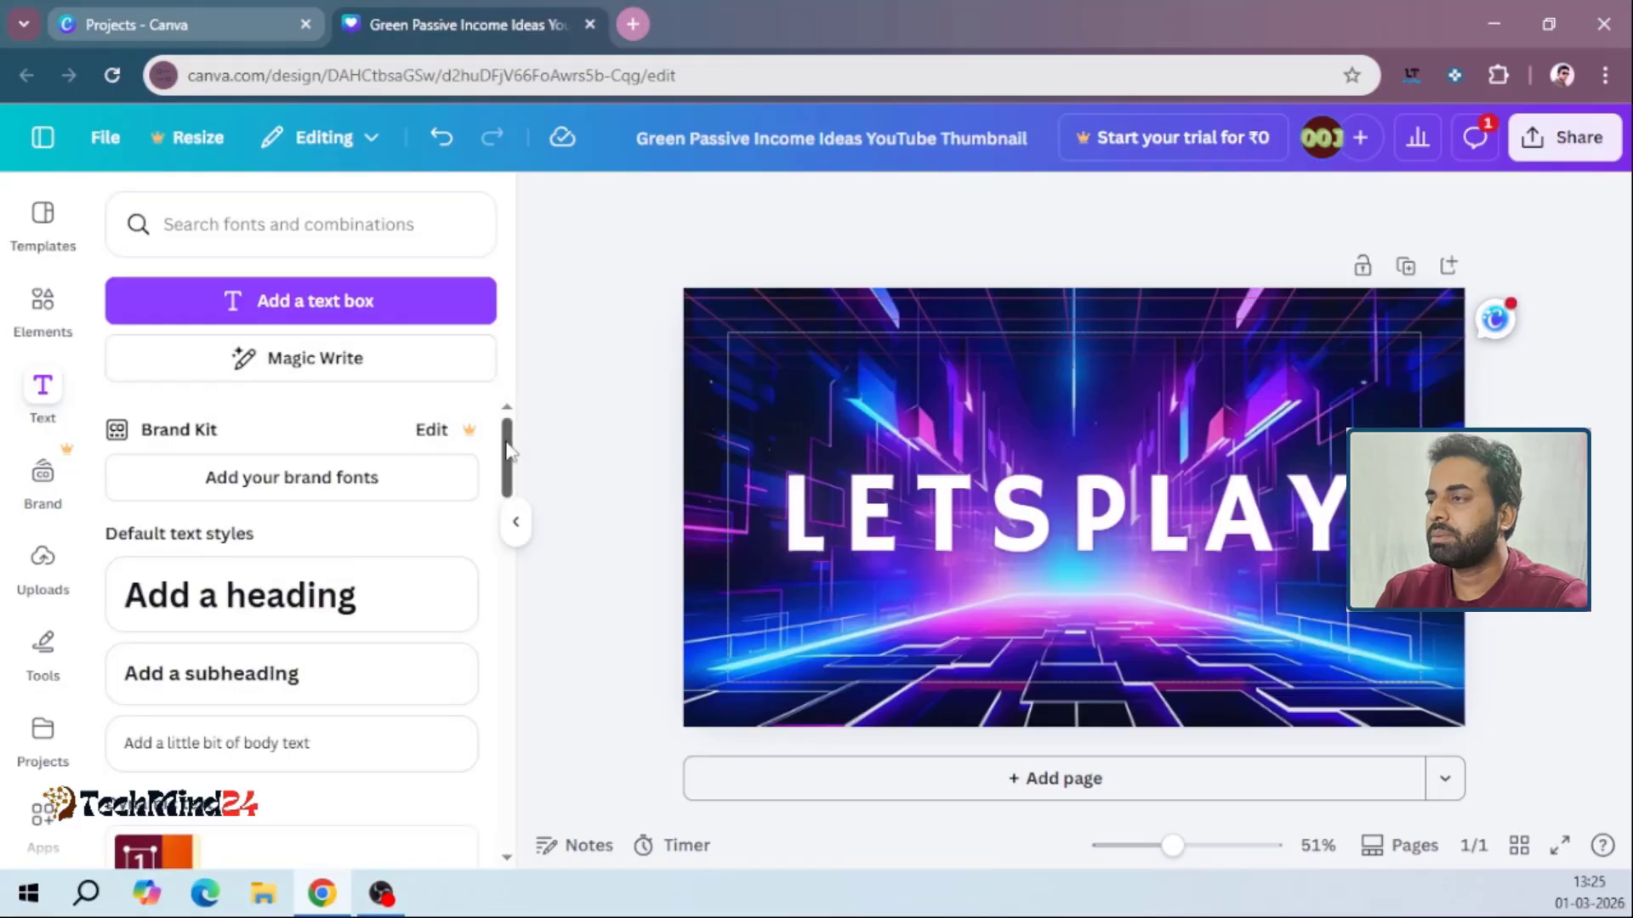
{"action": "left_click_drag", "start_coordinate": [508, 451], "coordinate": [505, 693]}
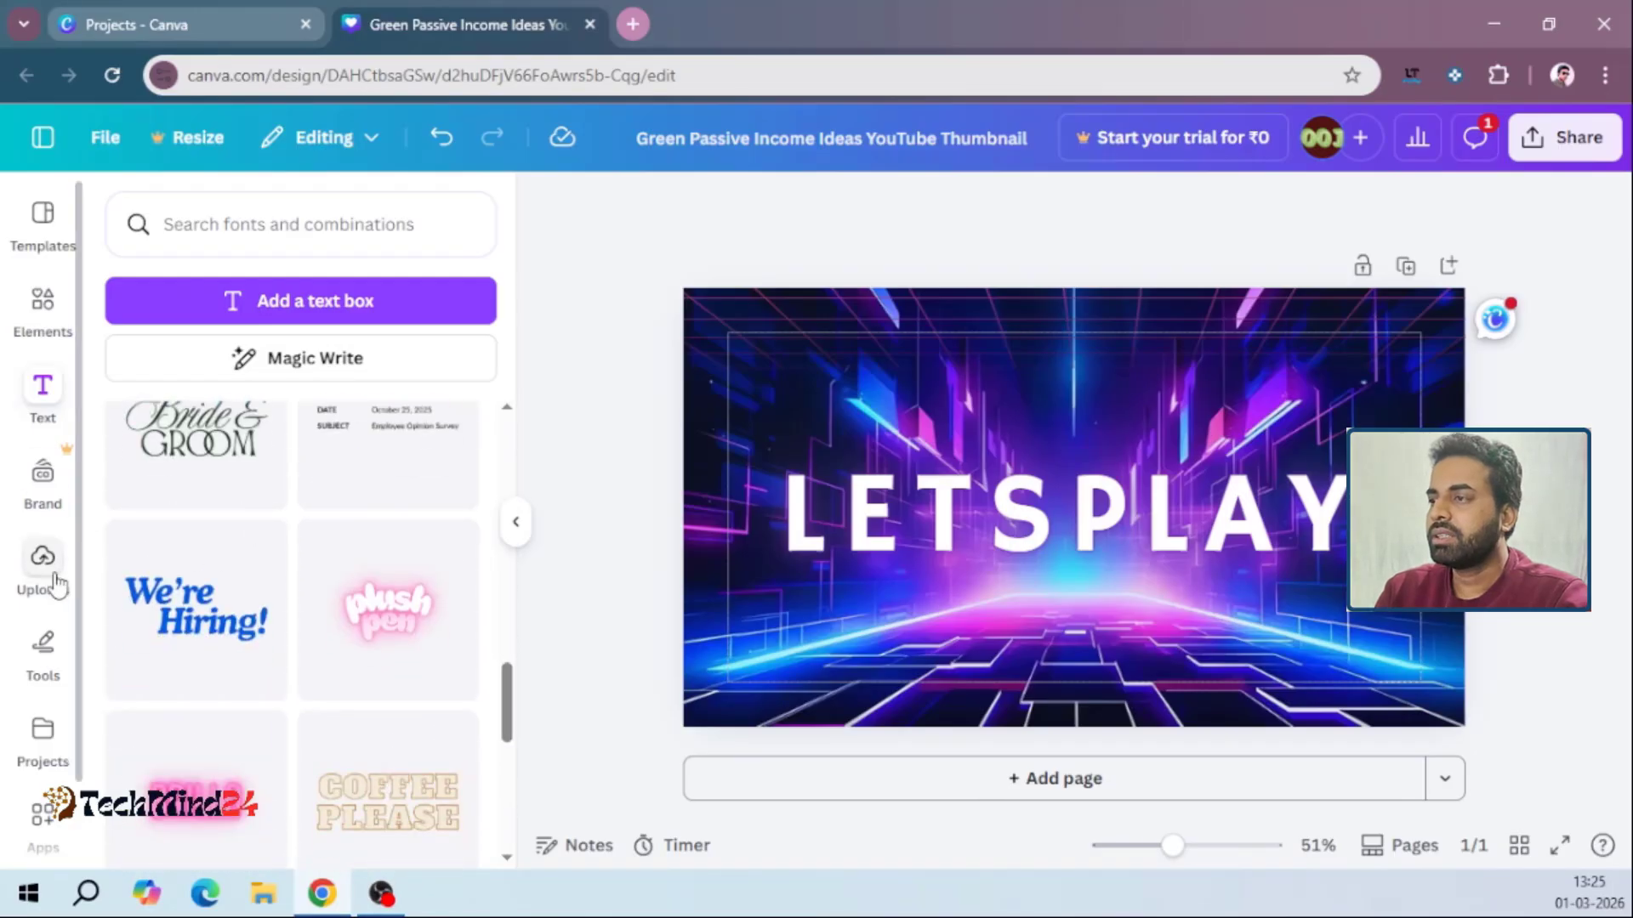
Examine the Brand Kit assets, the file upload options and the drawing tools
{"action": "left_click", "coordinate": [47, 476]}
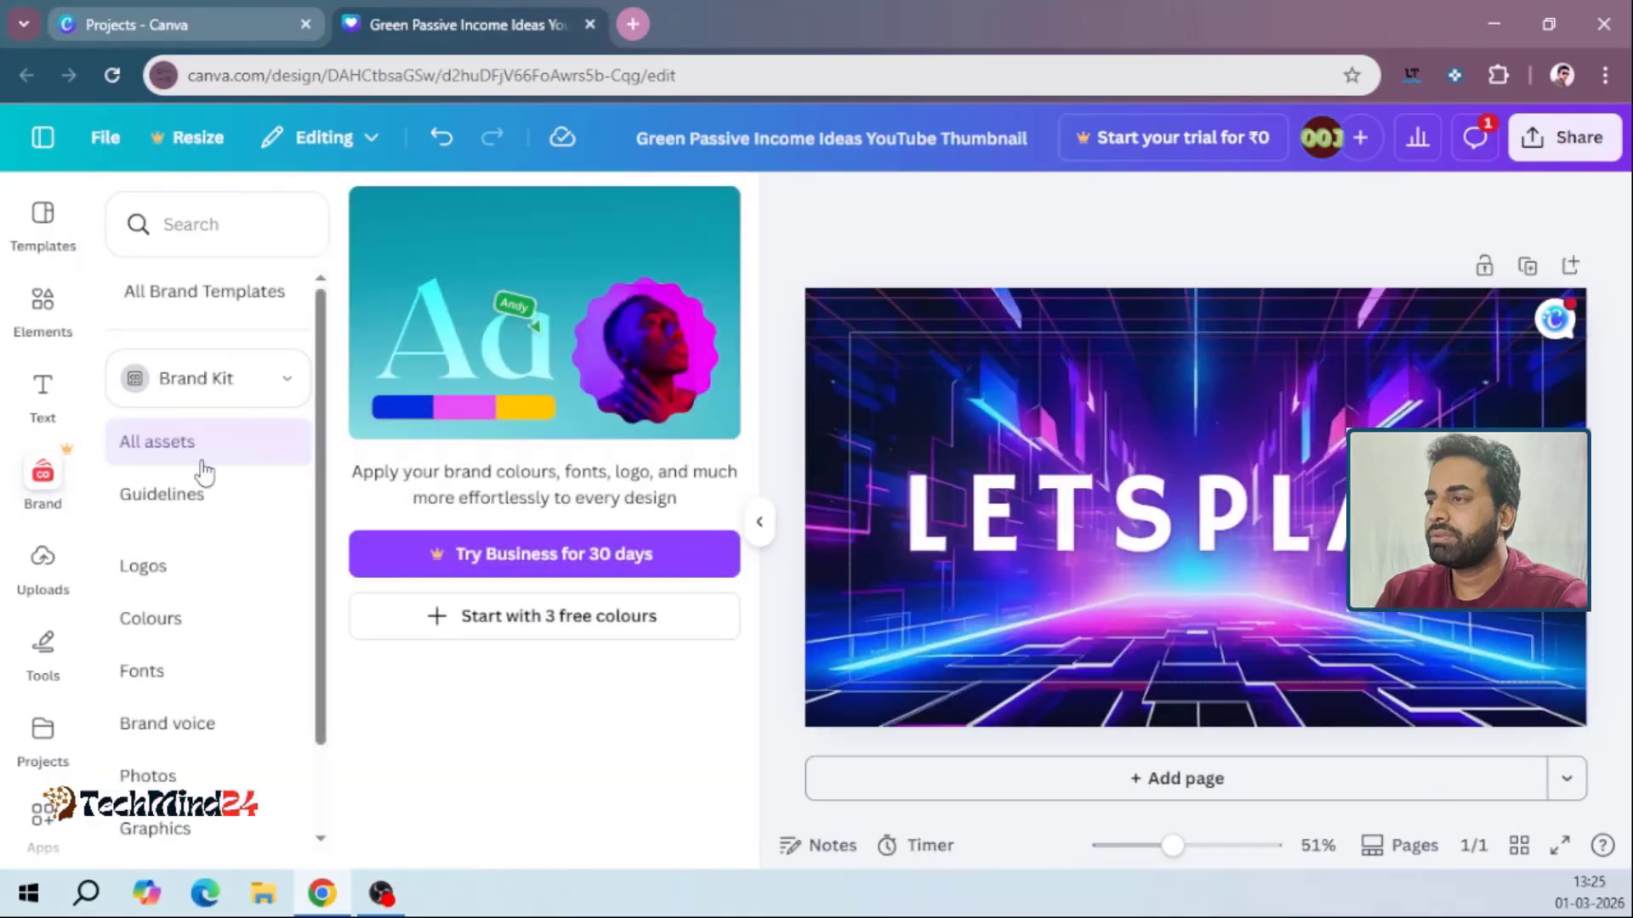
{"action": "left_click", "coordinate": [44, 560]}
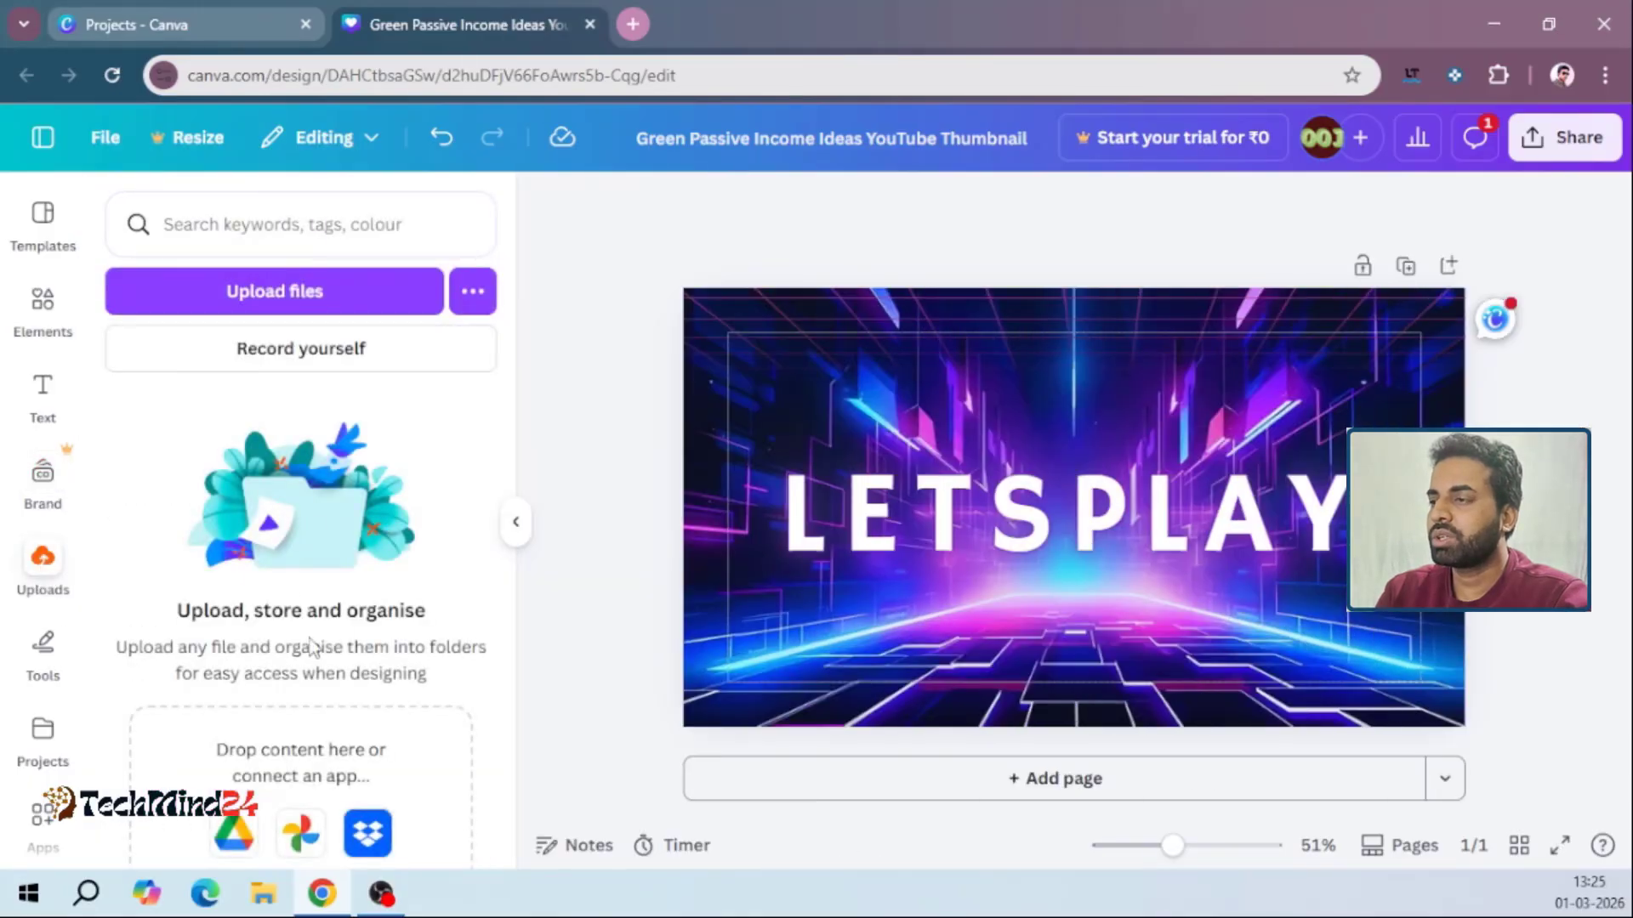
{"action": "left_click", "coordinate": [35, 666]}
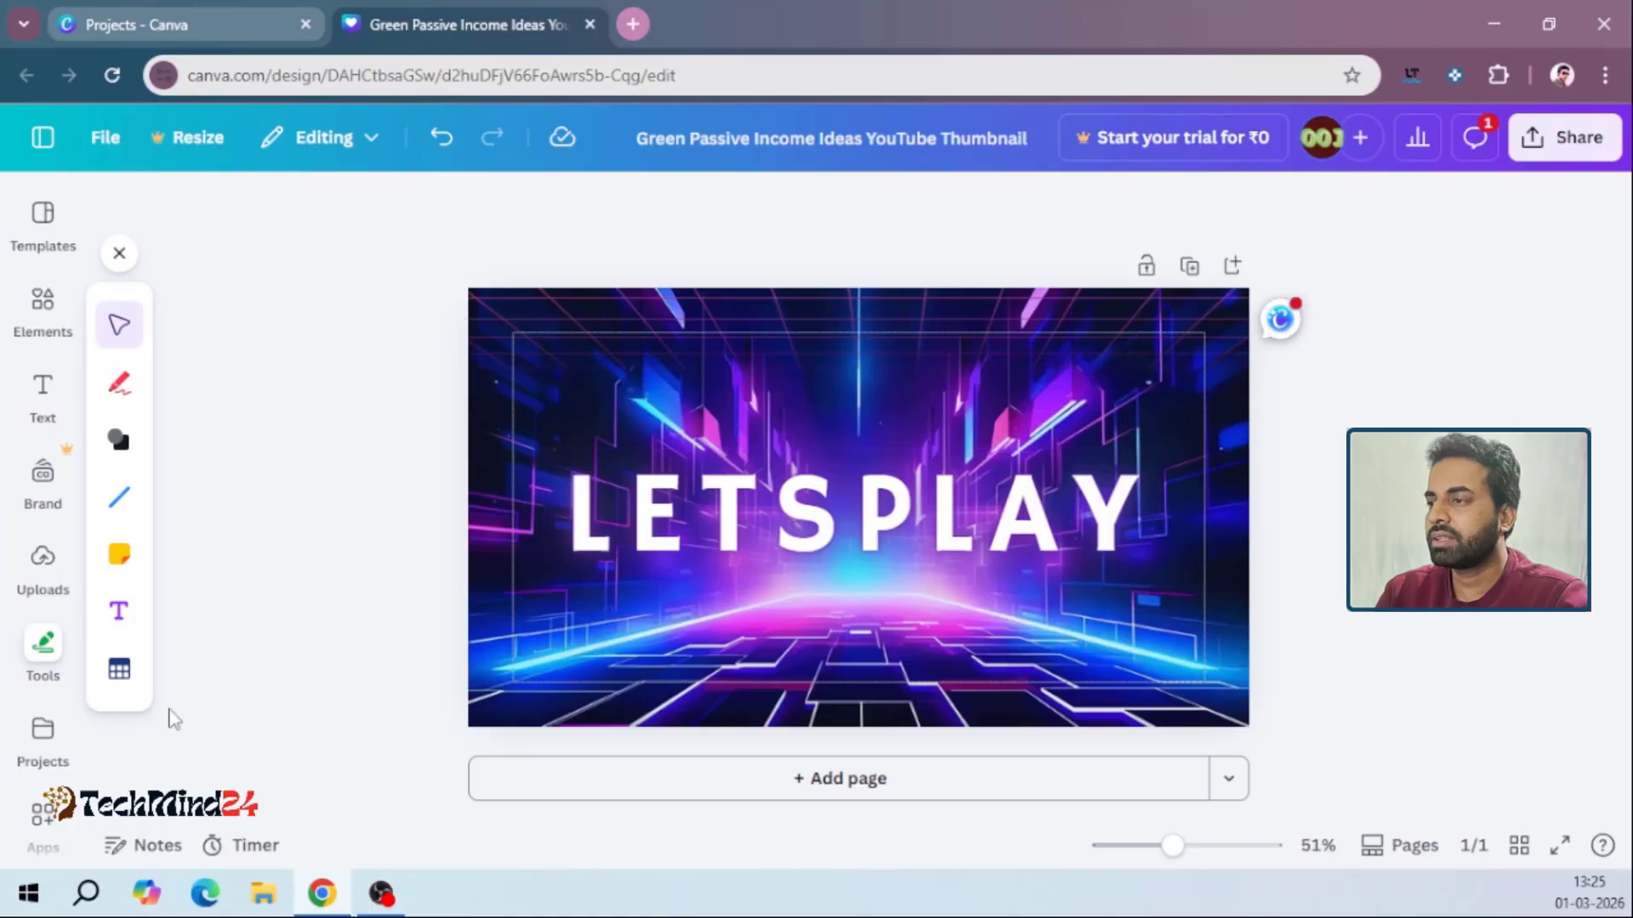
Look through the saved designs and folders, and browse the Canva apps offered for discovery
{"action": "left_click", "coordinate": [52, 747]}
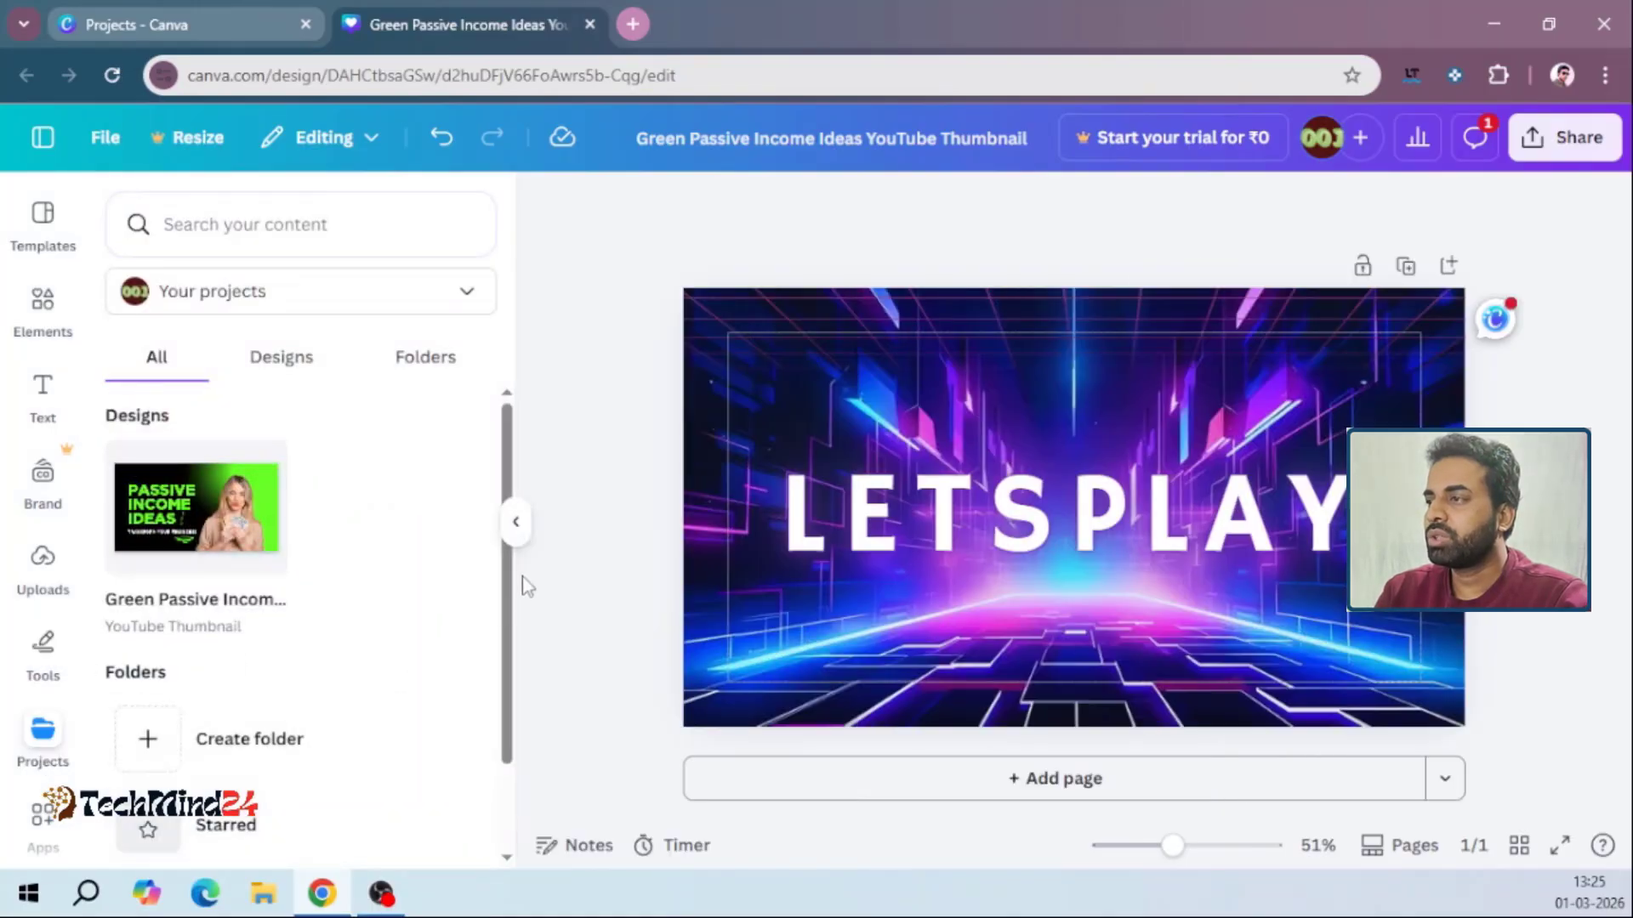
{"action": "left_click_drag", "start_coordinate": [507, 584], "coordinate": [497, 646]}
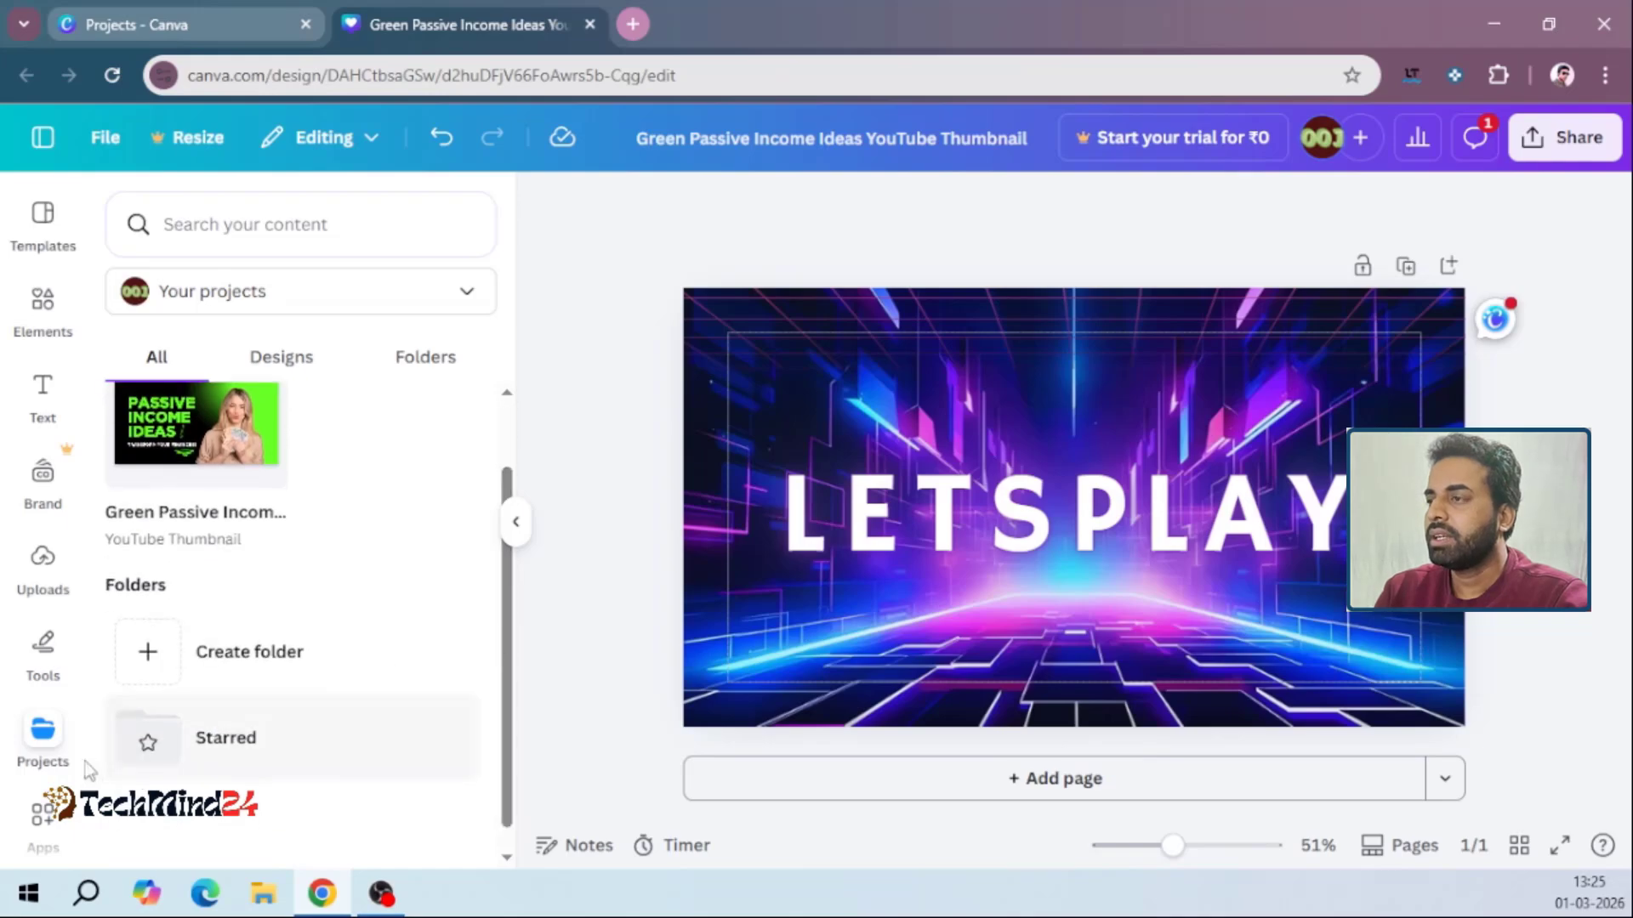
{"action": "scroll", "coordinate": [47, 829], "scroll_direction": "down", "scroll_amount": 1}
{"action": "left_click", "coordinate": [49, 825]}
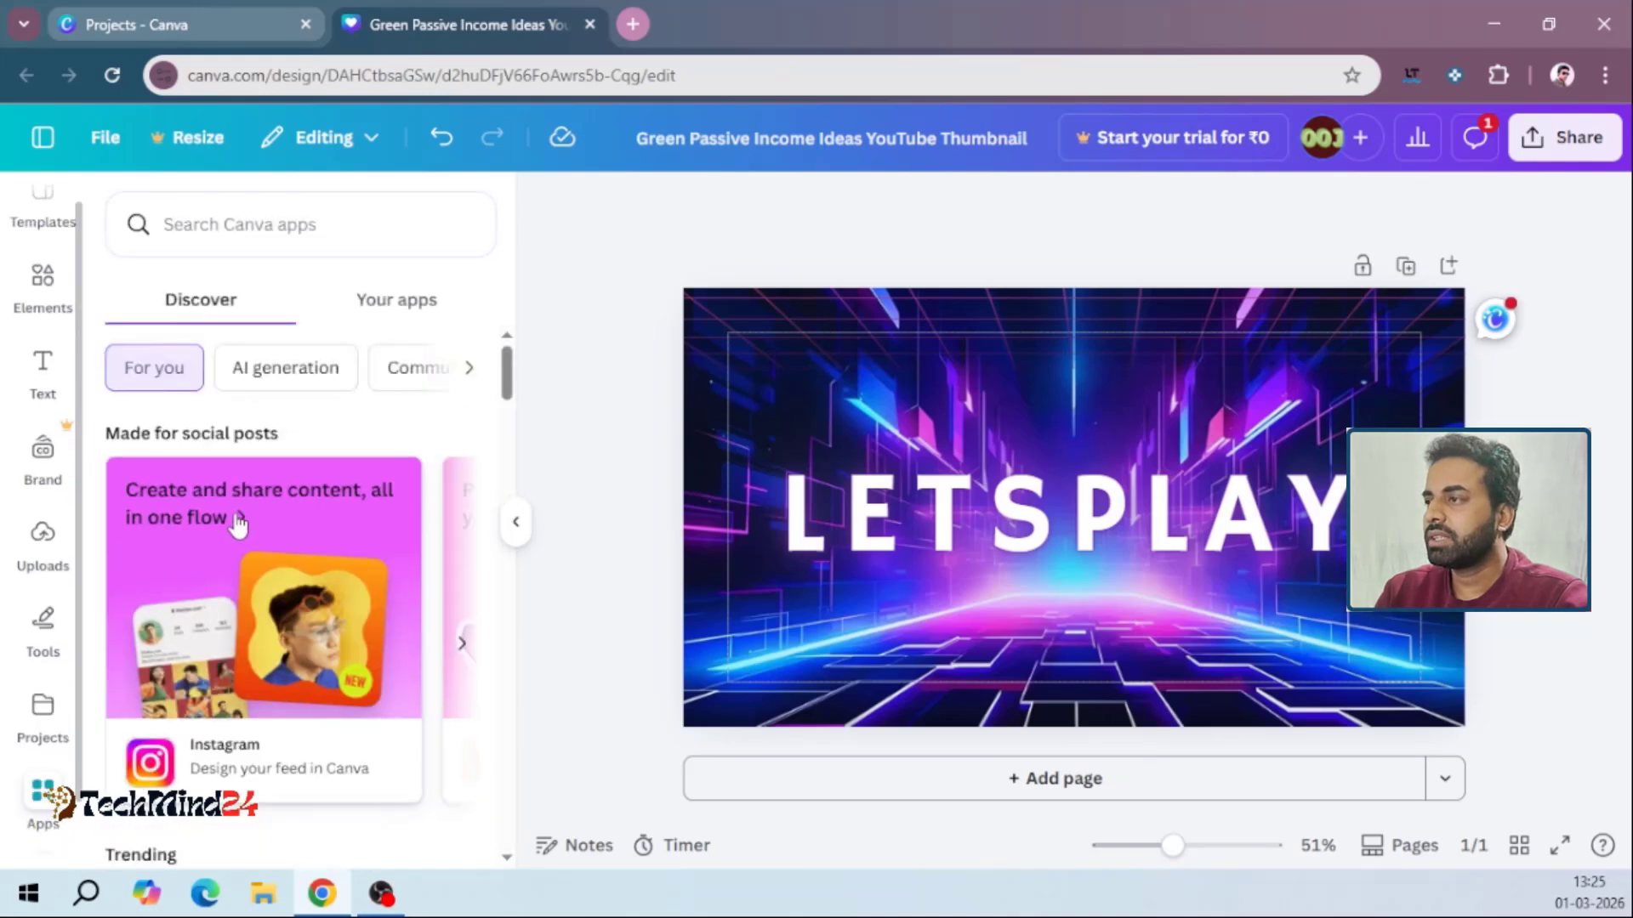
{"action": "left_click_drag", "start_coordinate": [499, 380], "coordinate": [507, 660]}
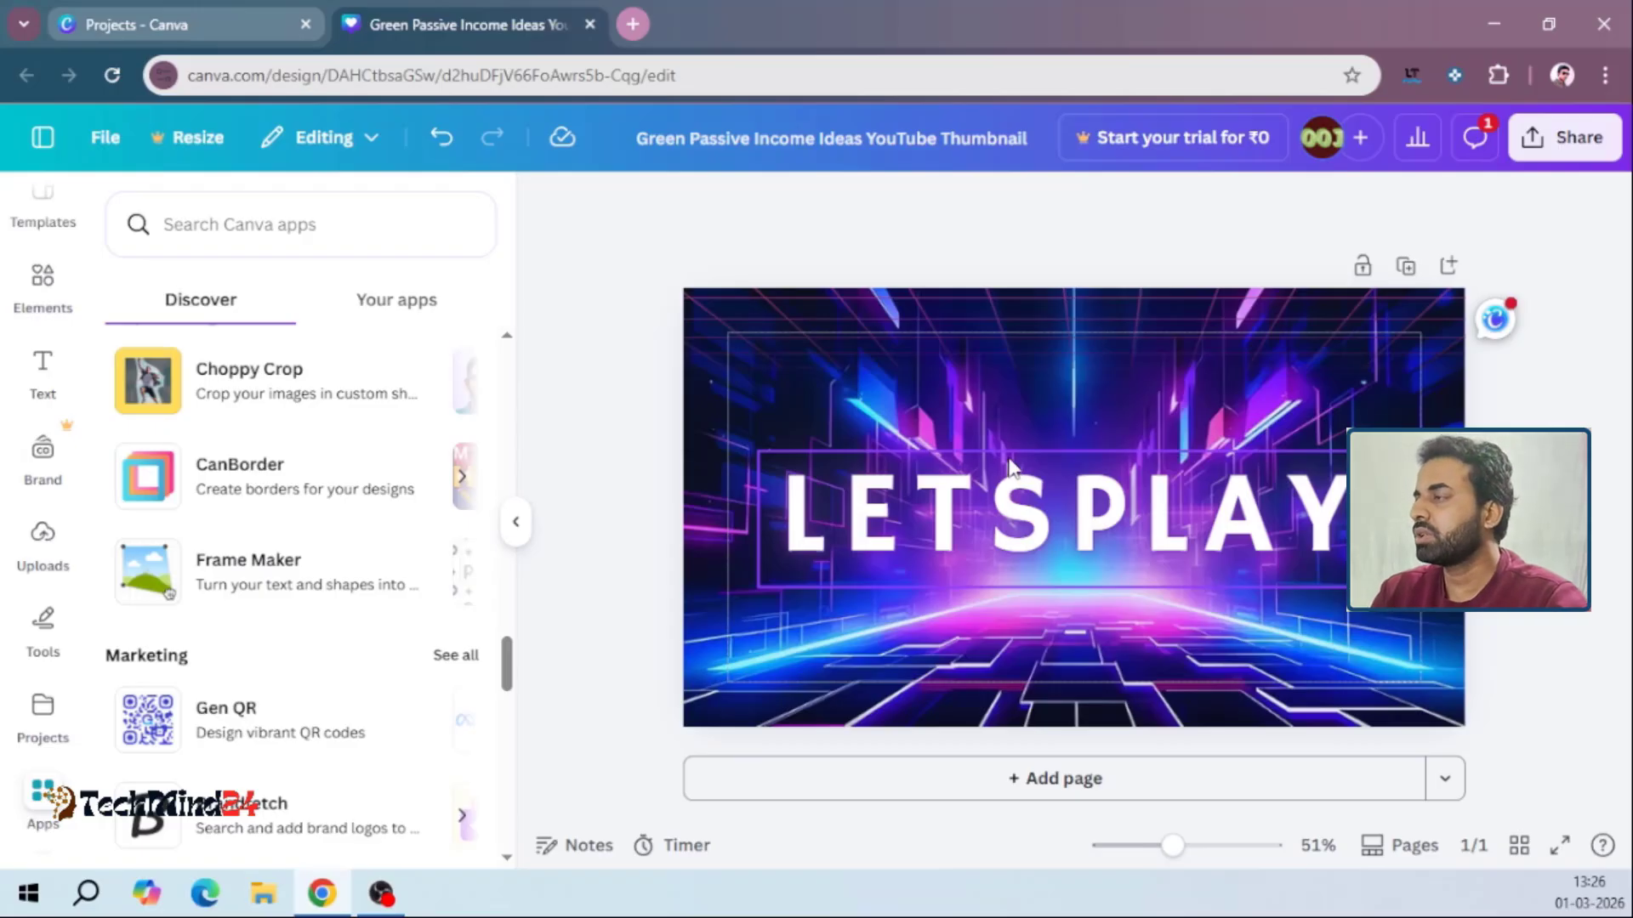
Review how to share the design with people or groups, and examine its access level options
{"action": "left_click", "coordinate": [1363, 141]}
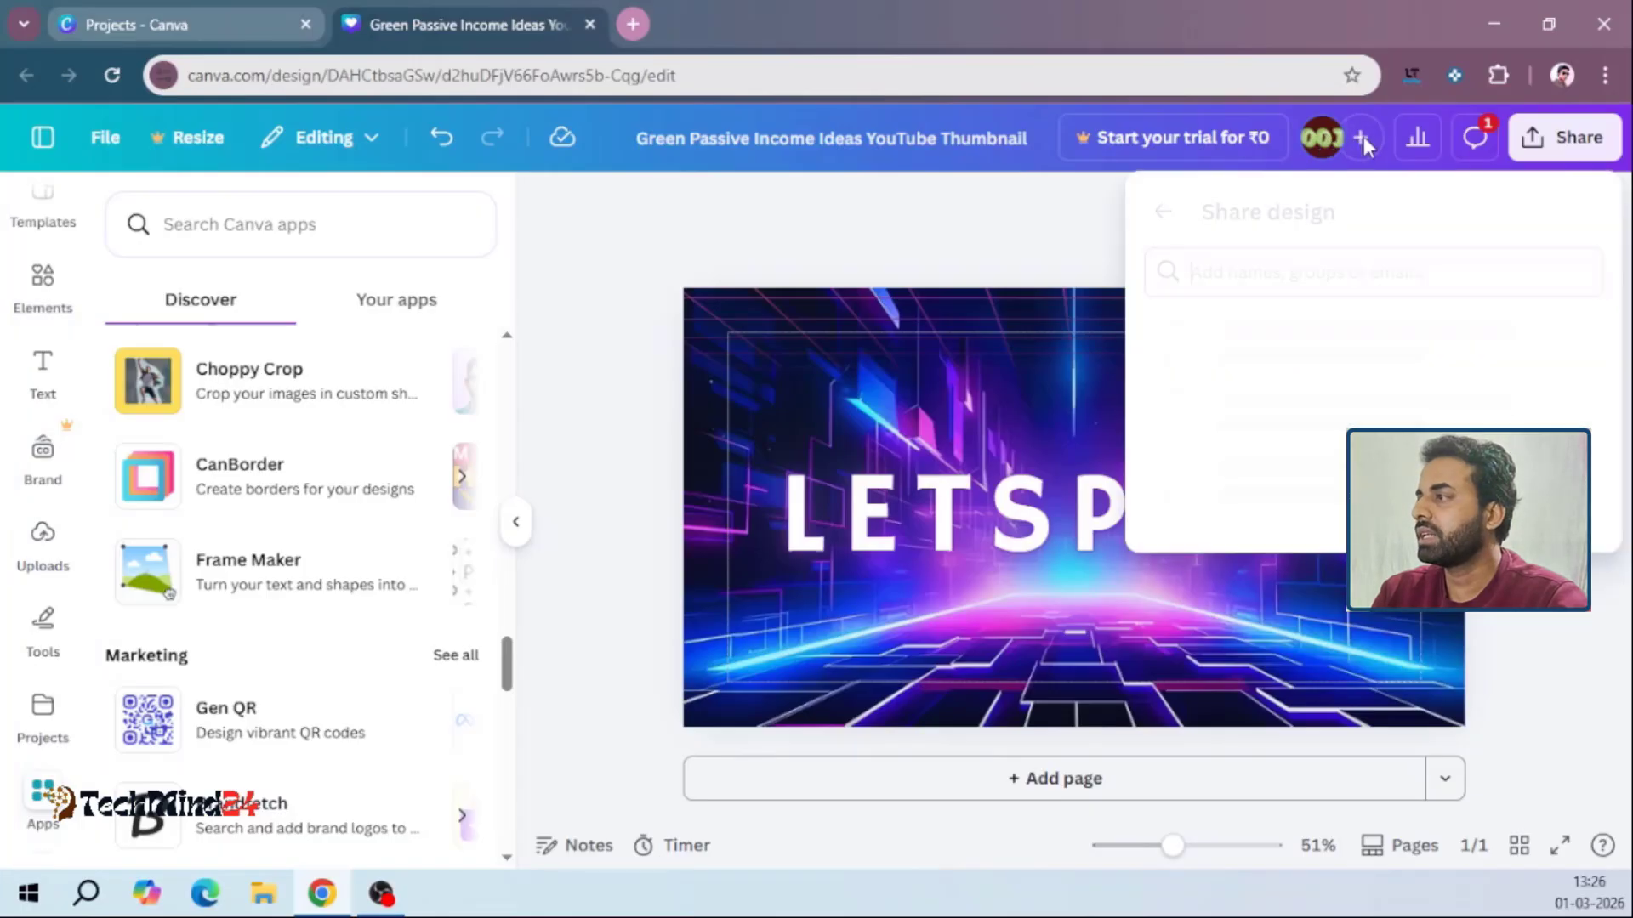
{"action": "left_click", "coordinate": [1213, 276]}
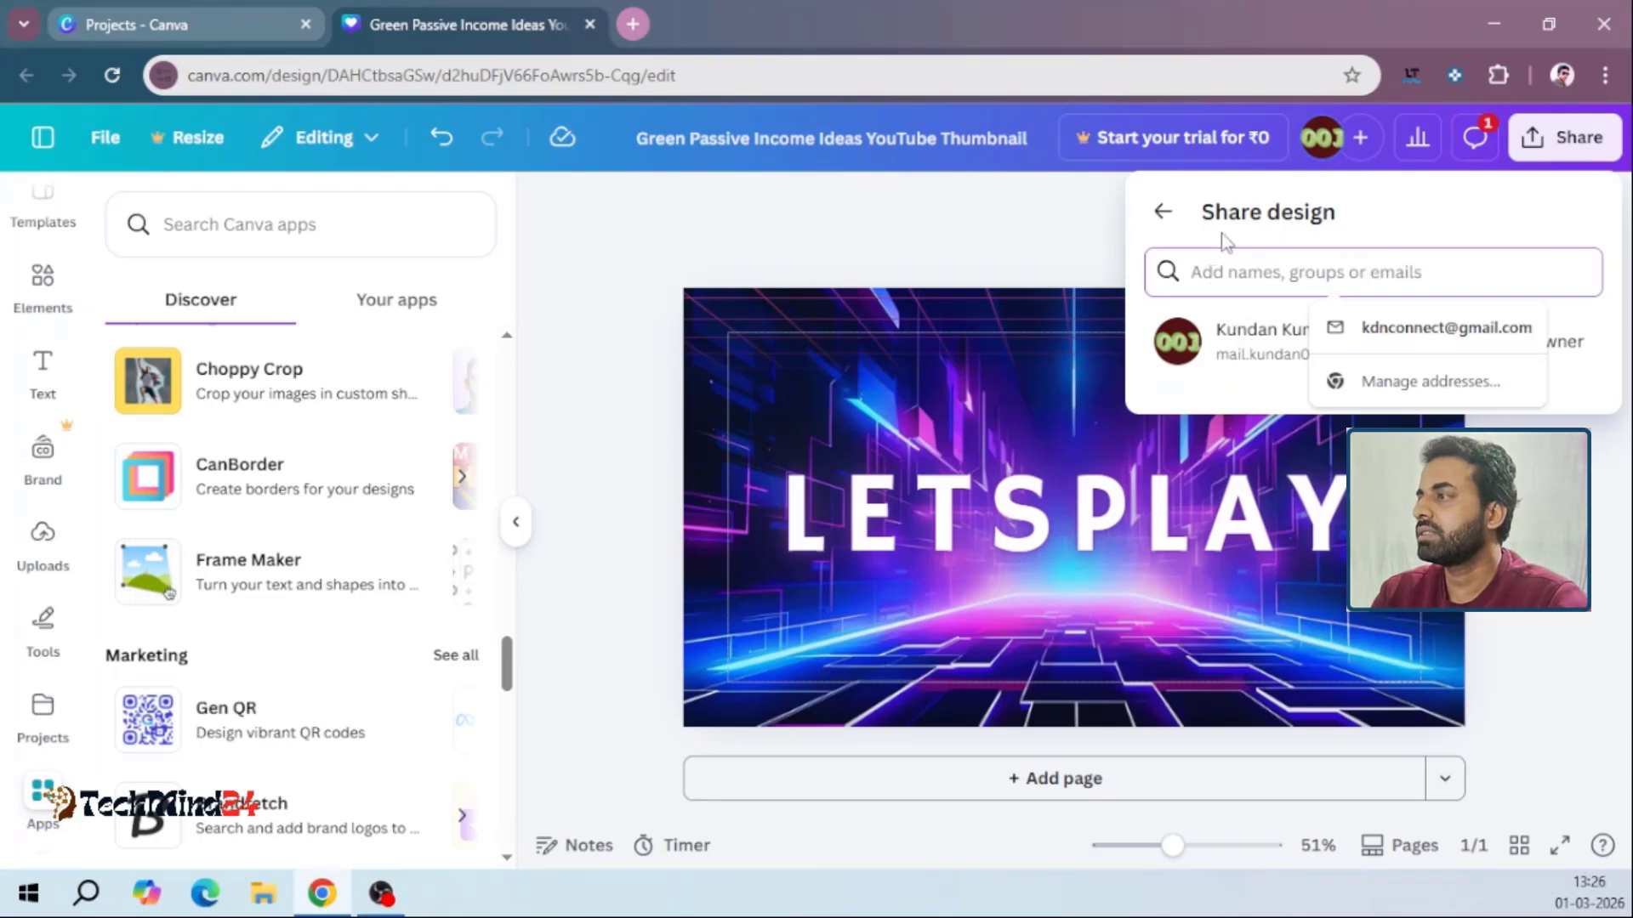
{"action": "left_click", "coordinate": [1164, 215]}
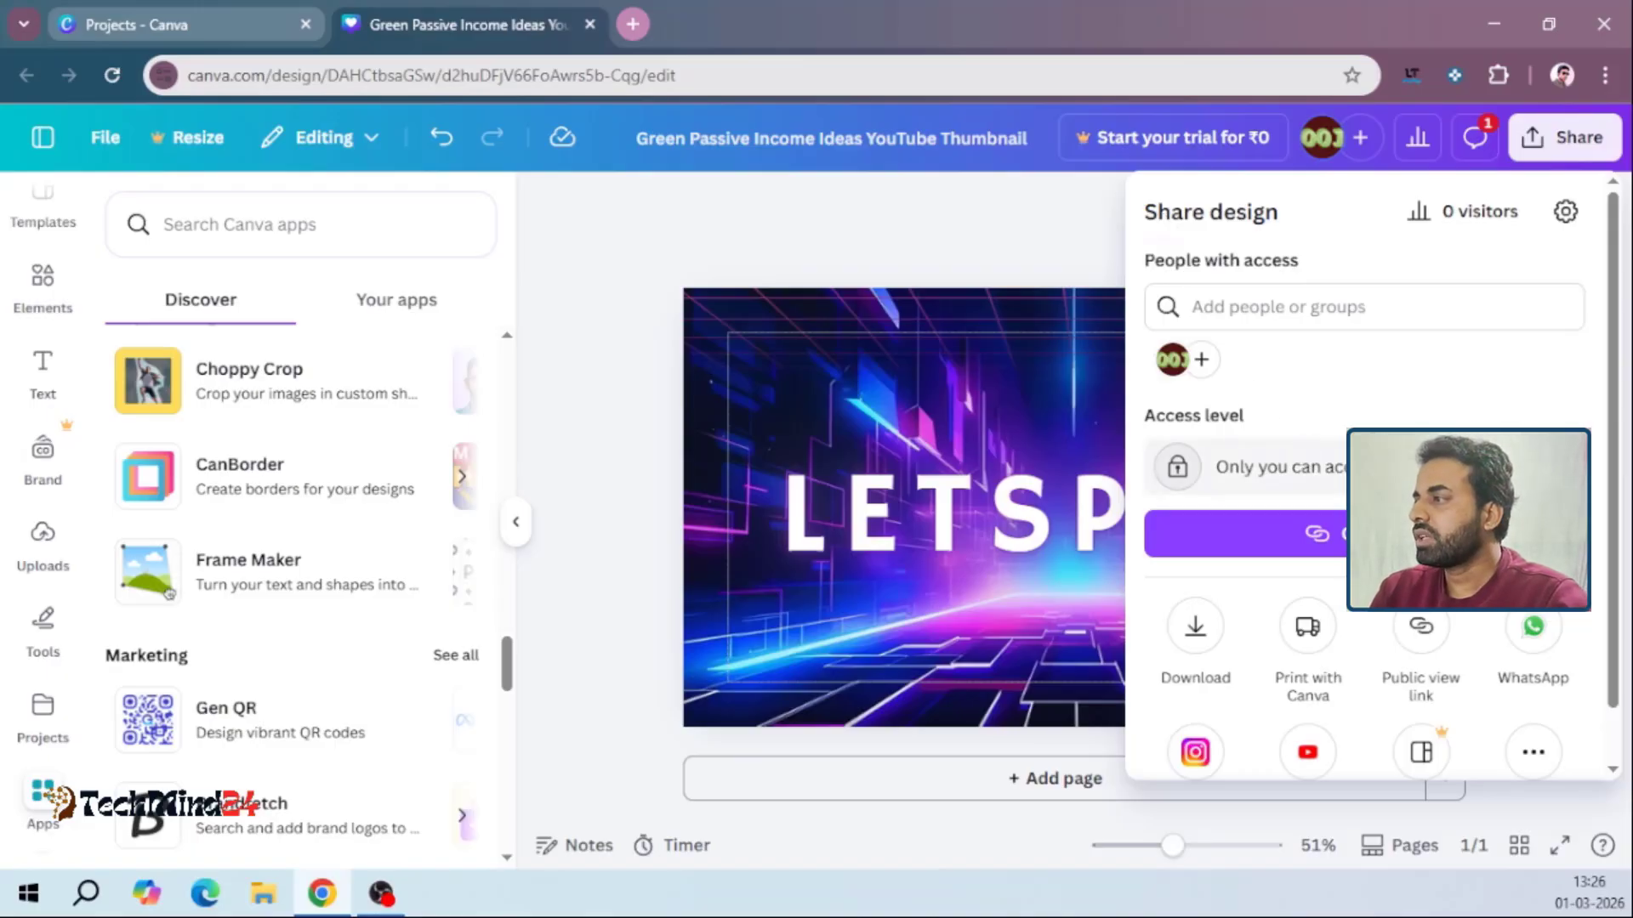
{"action": "left_click", "coordinate": [1446, 467]}
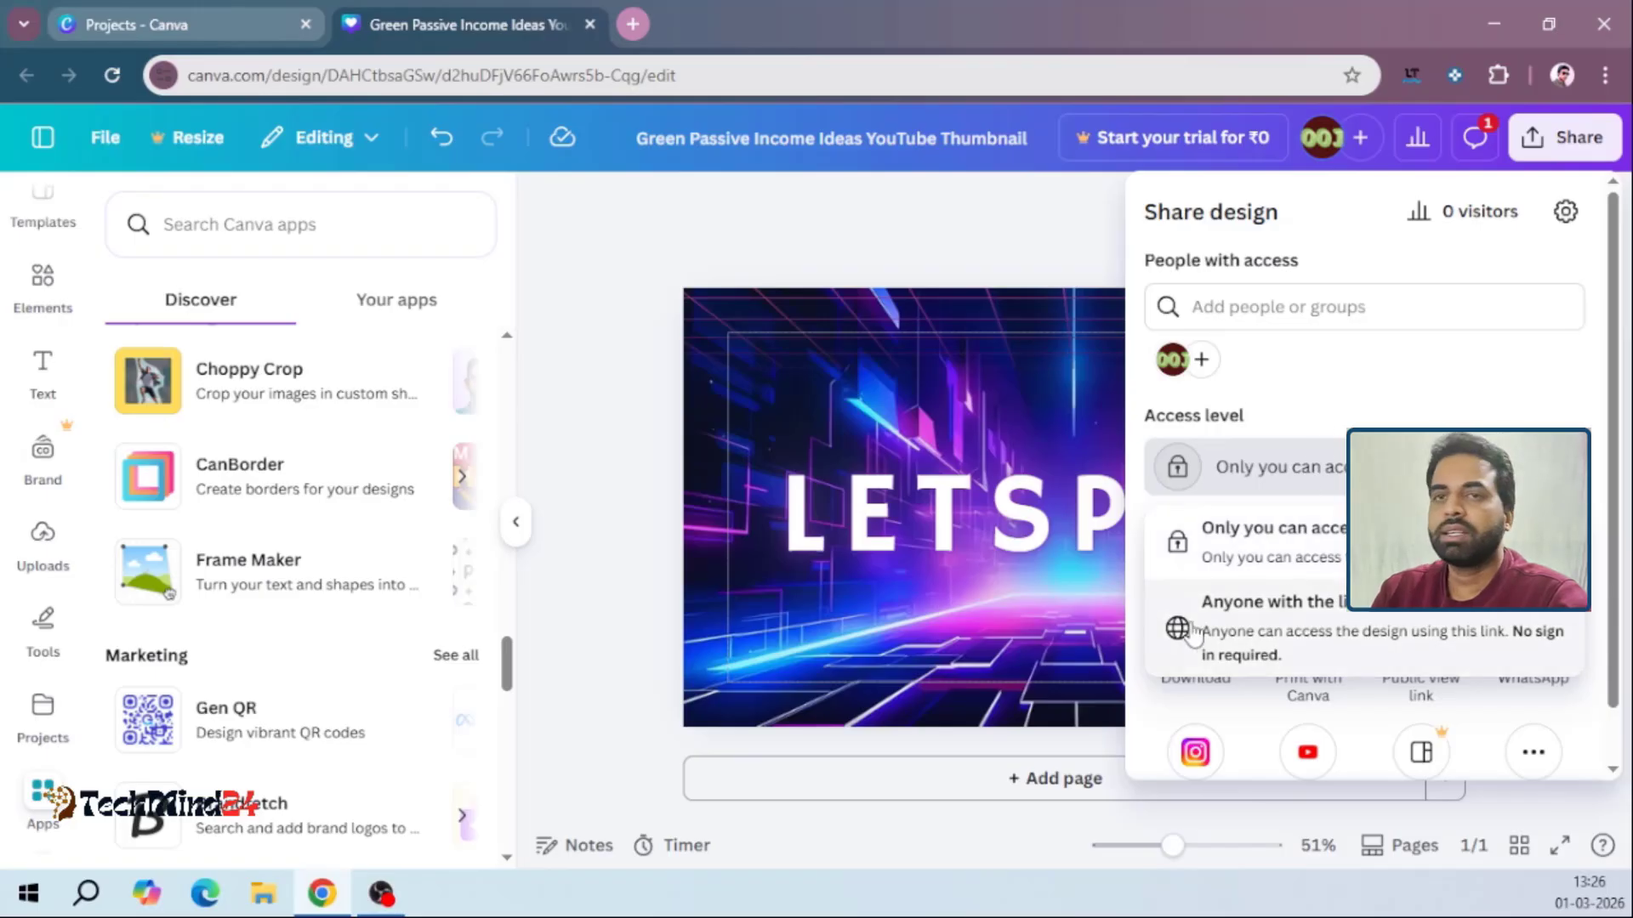
{"action": "left_click", "coordinate": [1287, 595]}
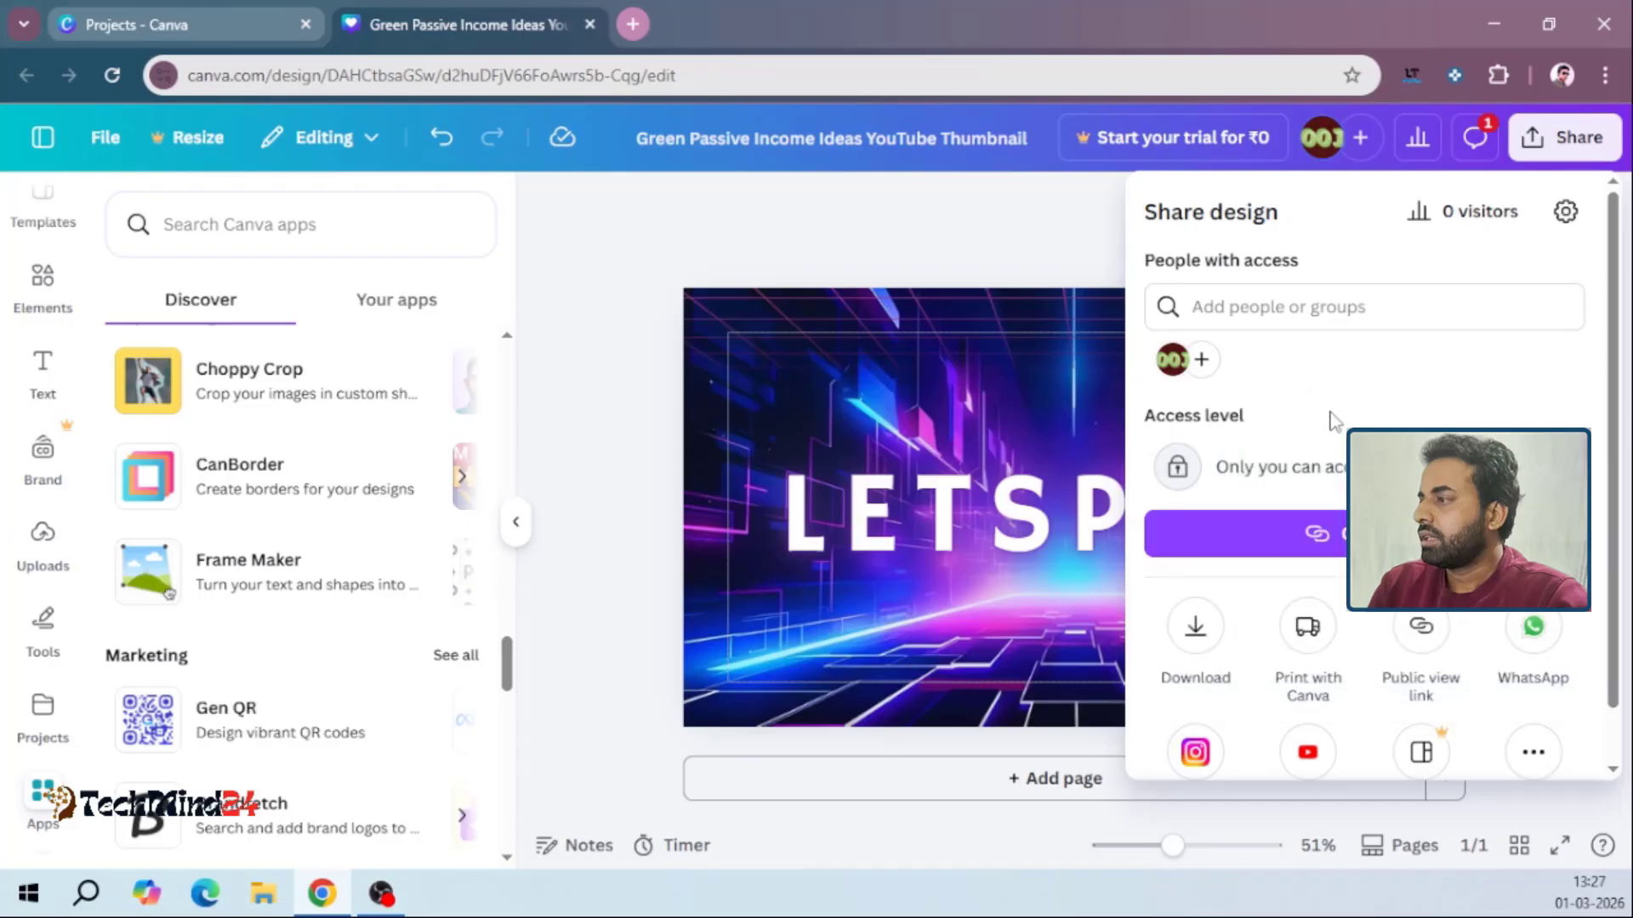
Reopen the design's sharing options and look through the file types available for download
{"action": "left_click", "coordinate": [1552, 146]}
{"action": "left_click", "coordinate": [1553, 146]}
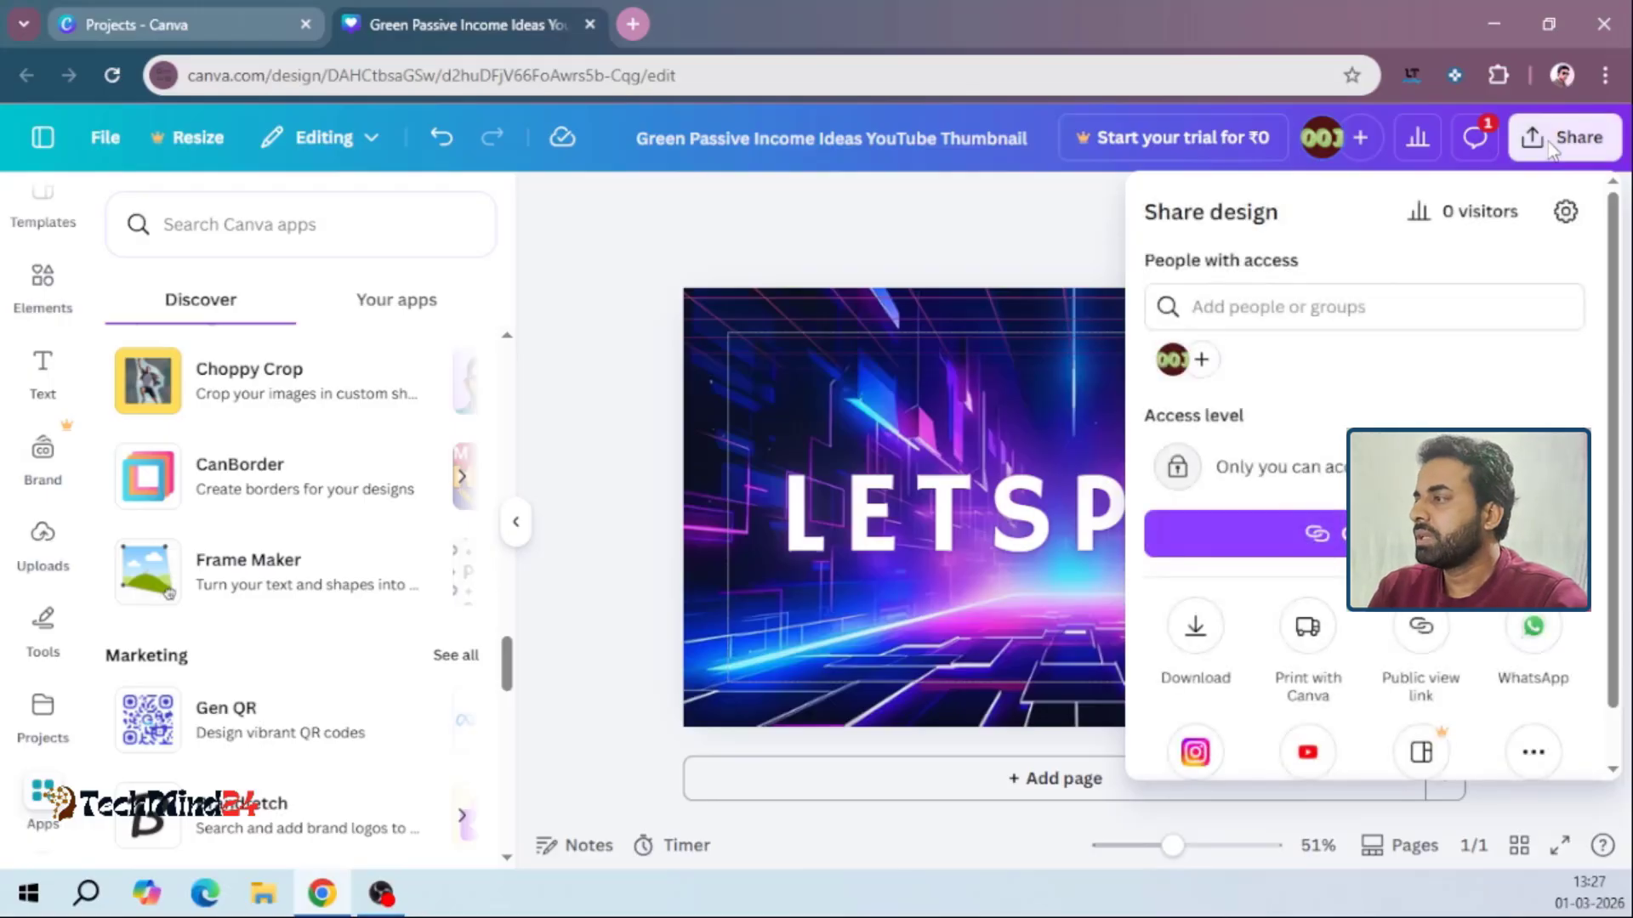
{"action": "left_click", "coordinate": [1194, 646]}
{"action": "left_click", "coordinate": [1283, 321]}
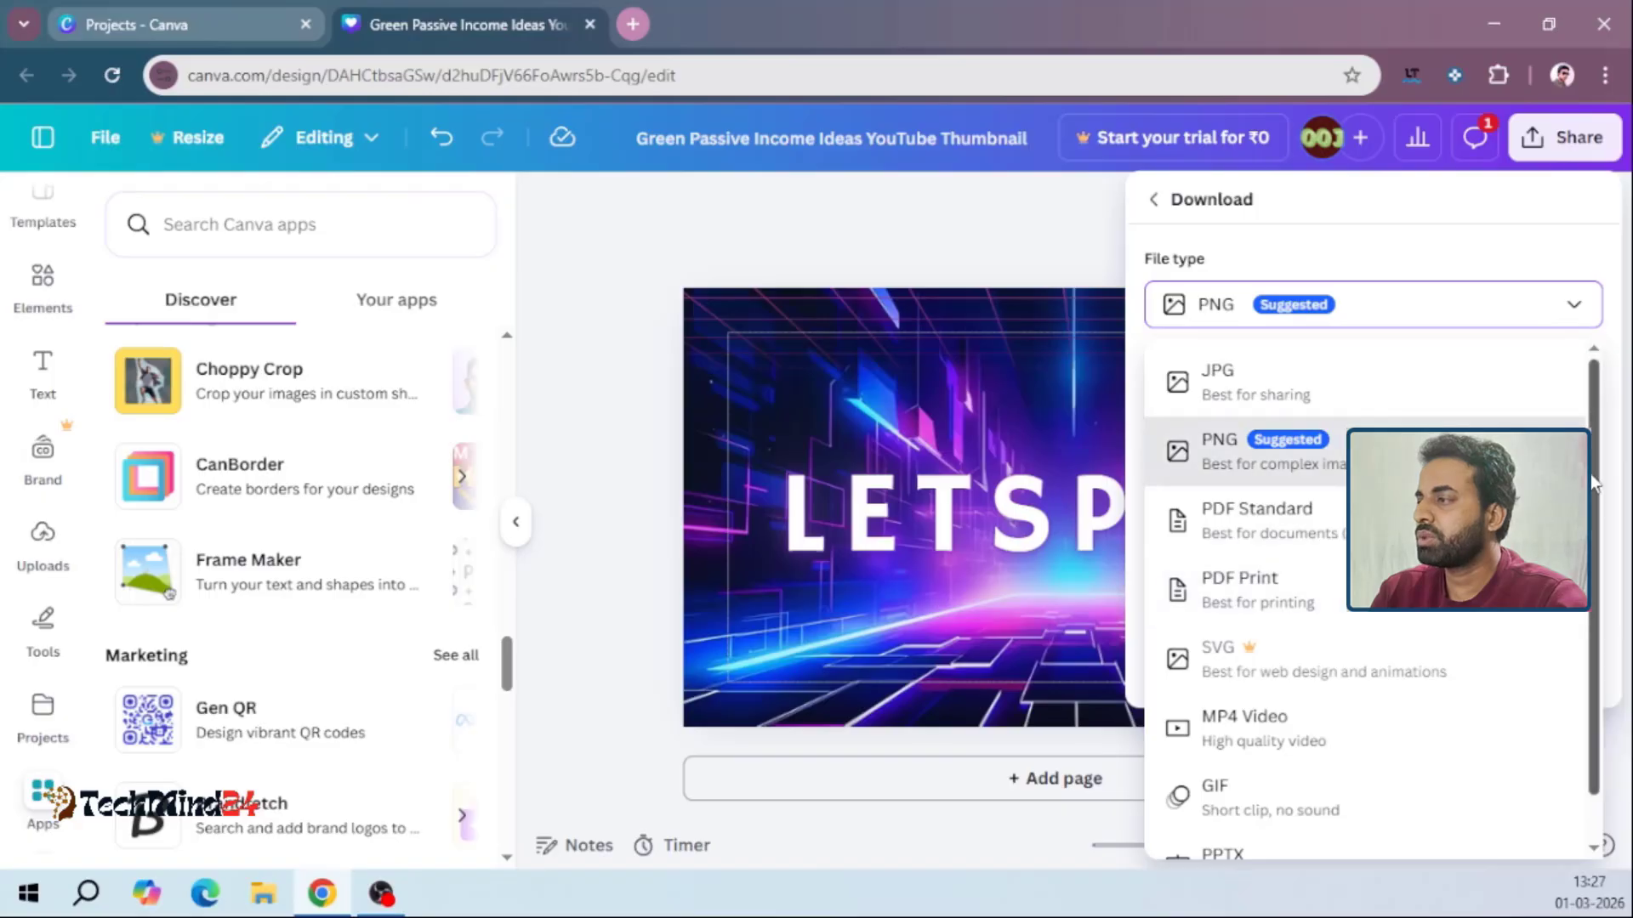
{"action": "scroll", "coordinate": [1543, 696], "scroll_direction": "down", "scroll_amount": 1}
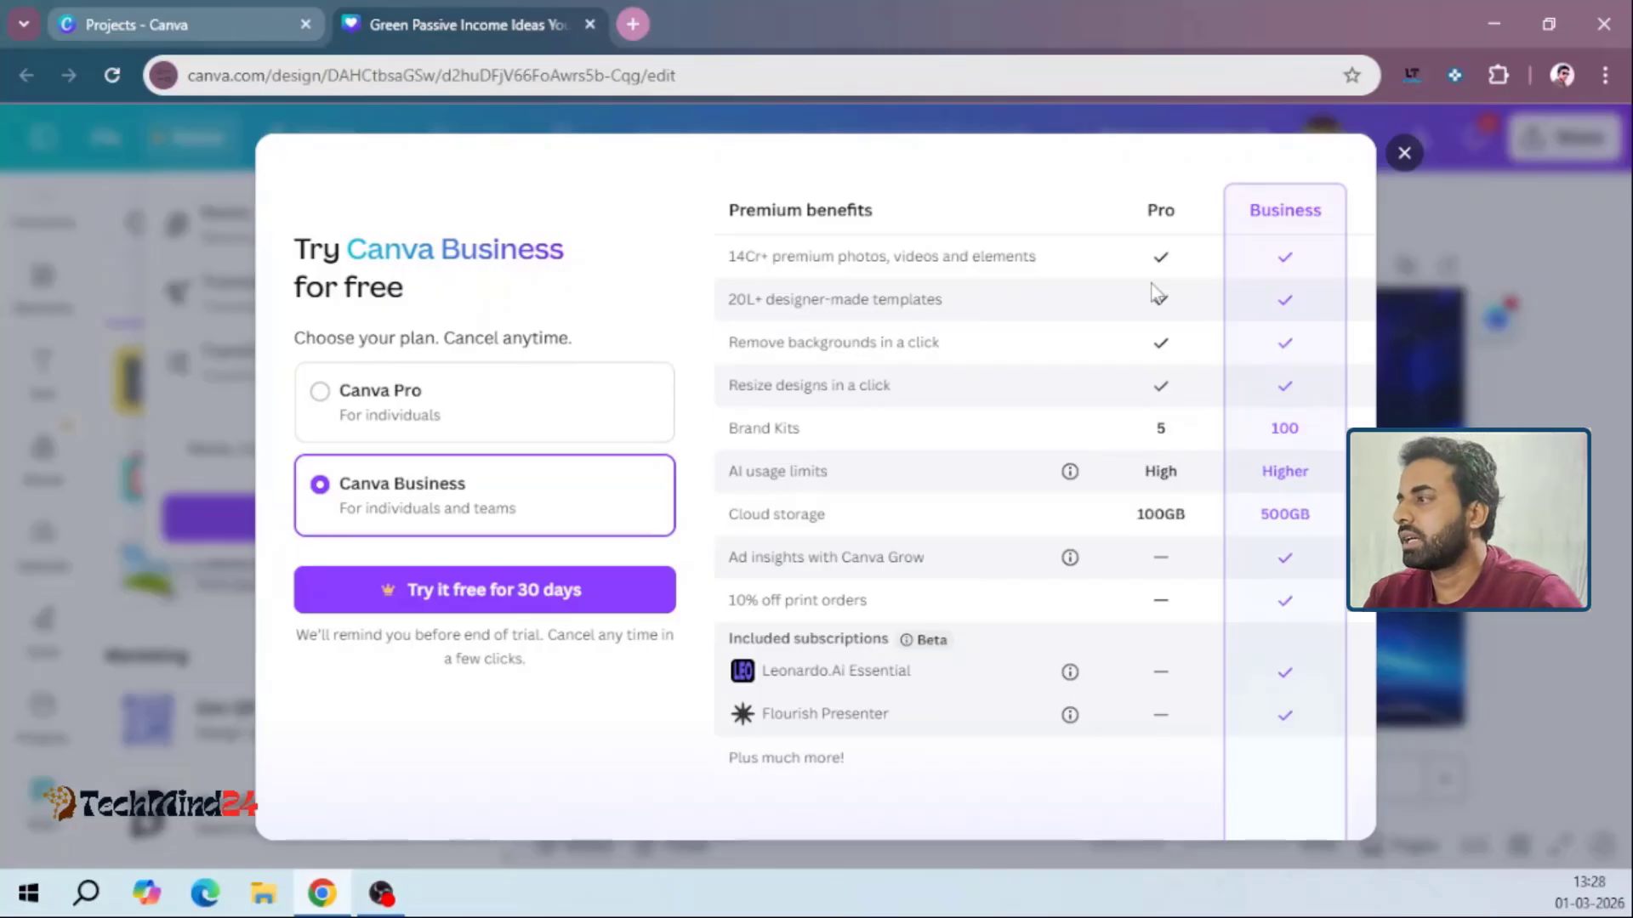
Dismiss the Canva Business trial offer and view the list of your own apps
{"action": "left_click", "coordinate": [1405, 156]}
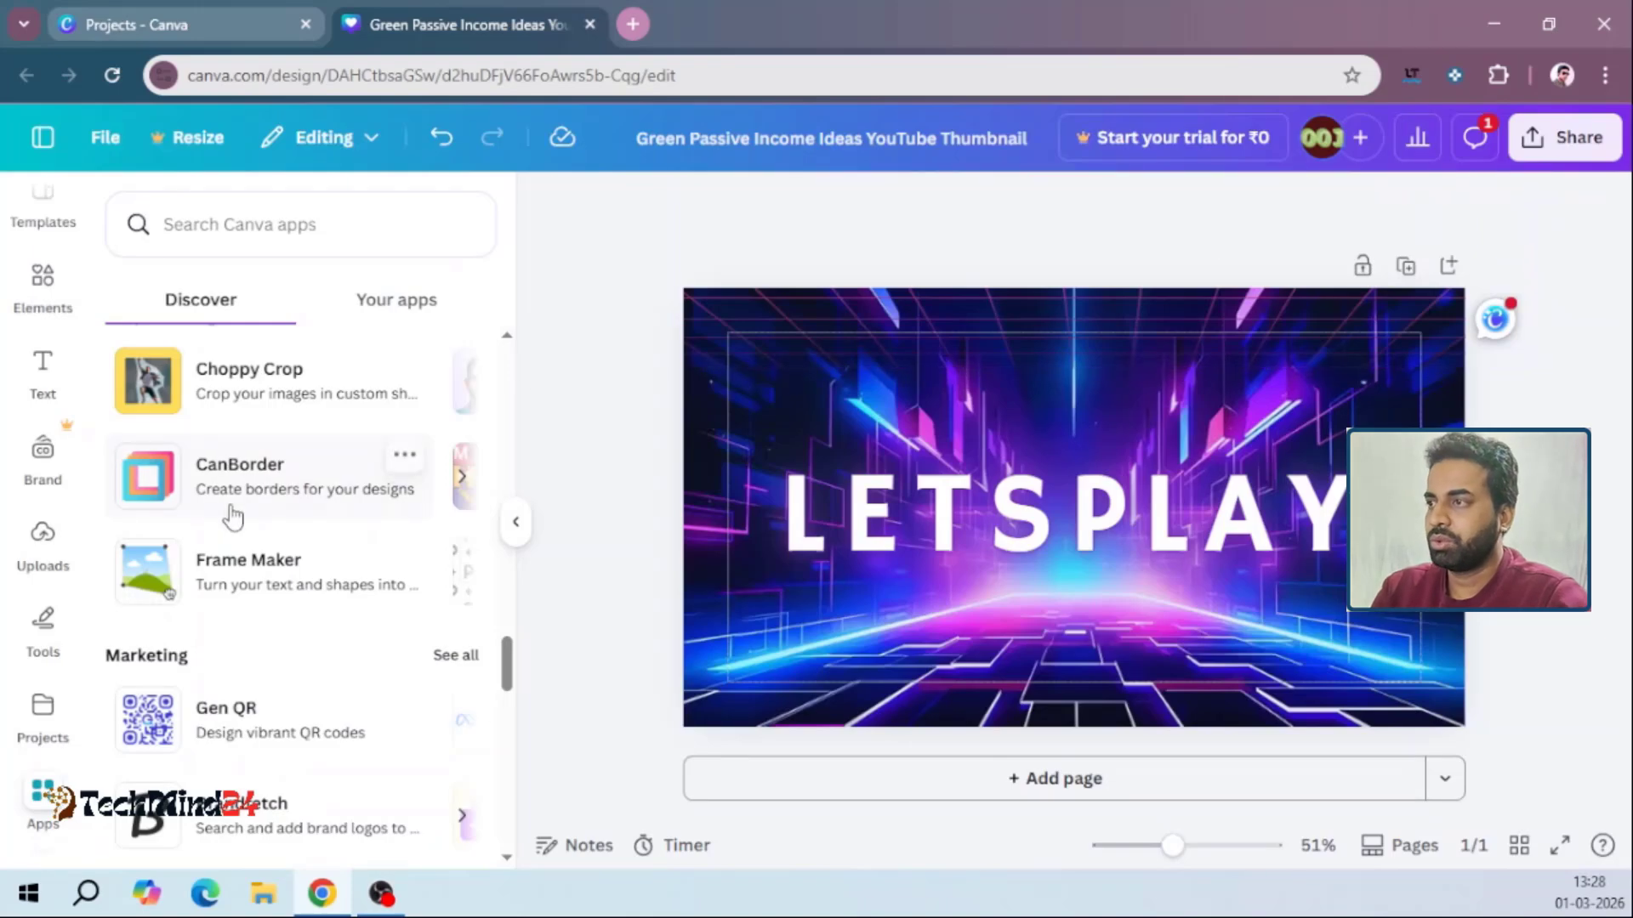
{"action": "left_click", "coordinate": [427, 307]}
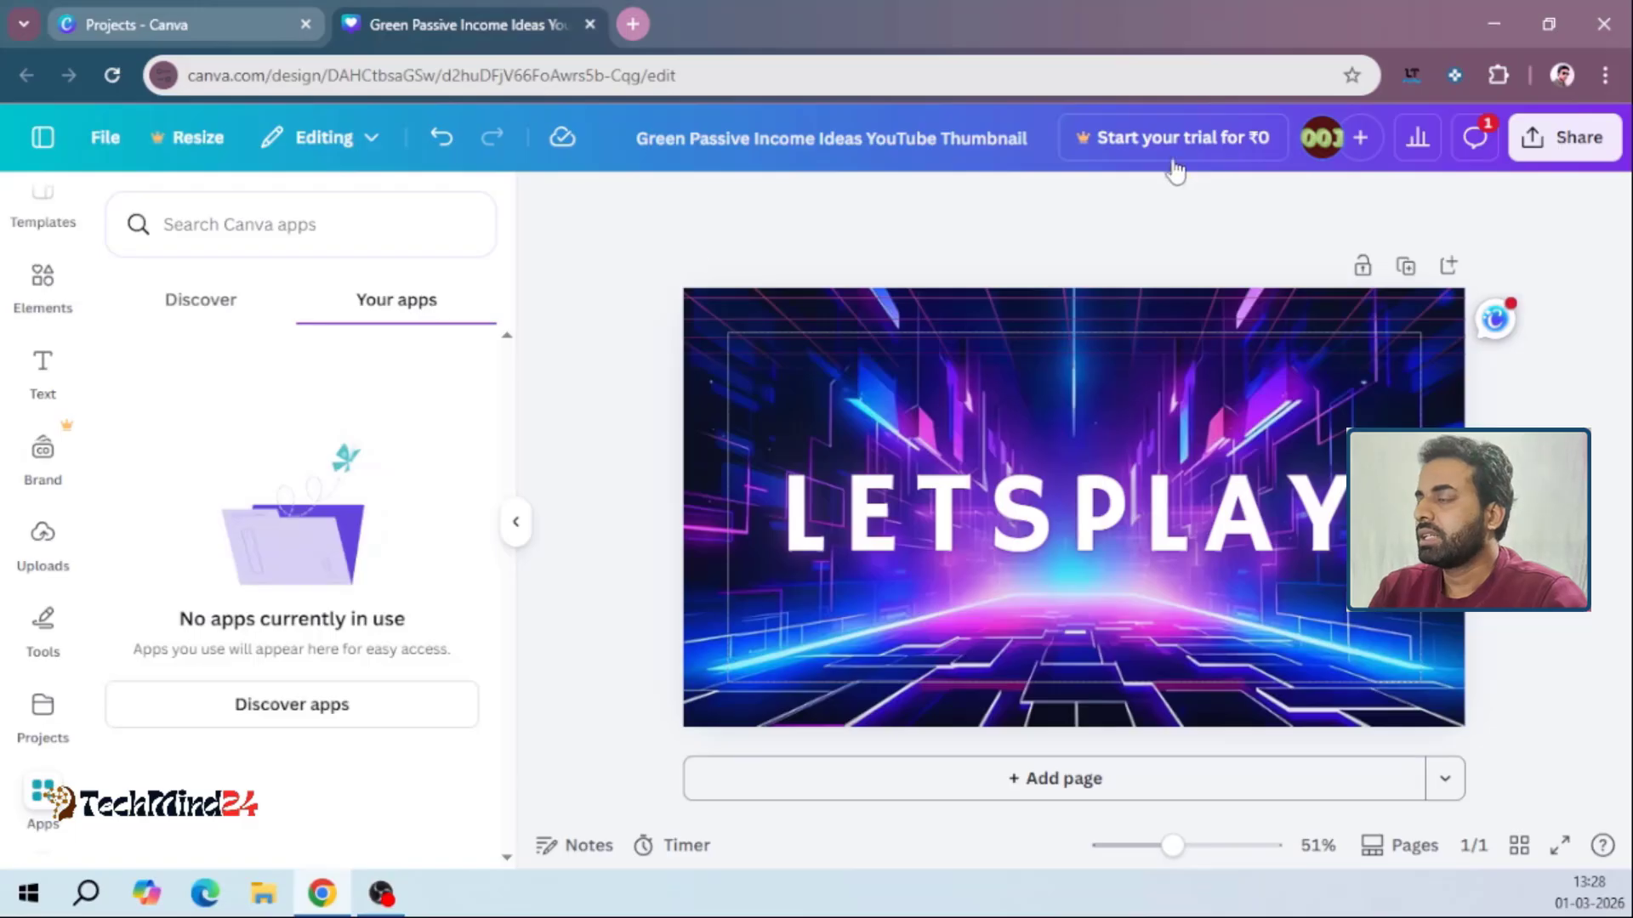